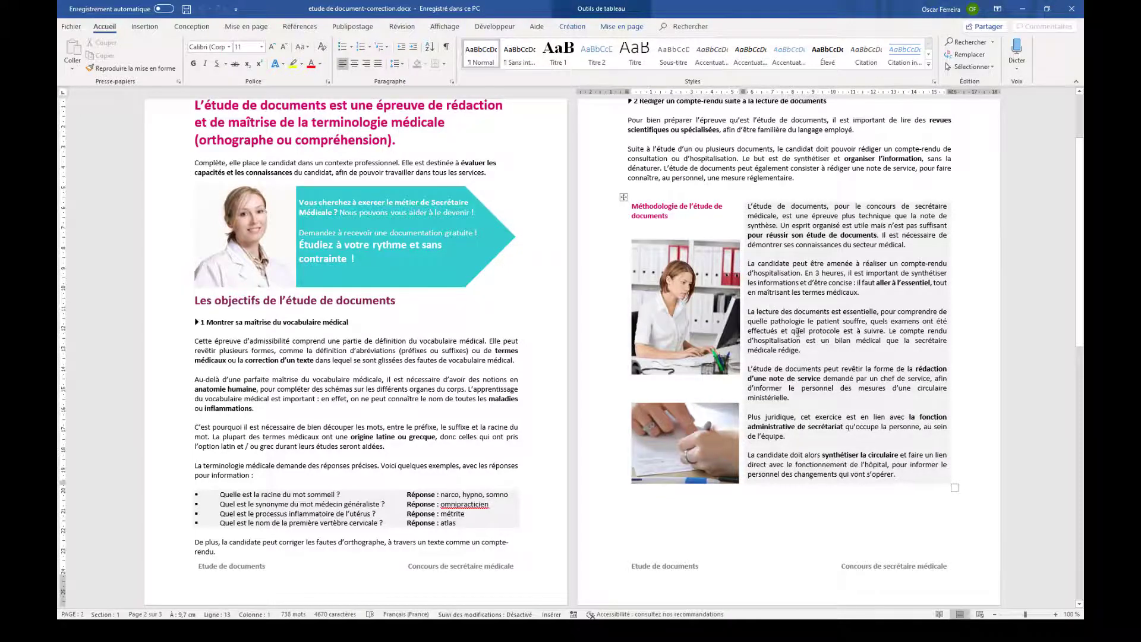
- Look through the three pages of etude de document-correction.docx to examine the target layout, and close the document
scroll(772, 308, down, 3)
scroll(758, 278, down, 8)
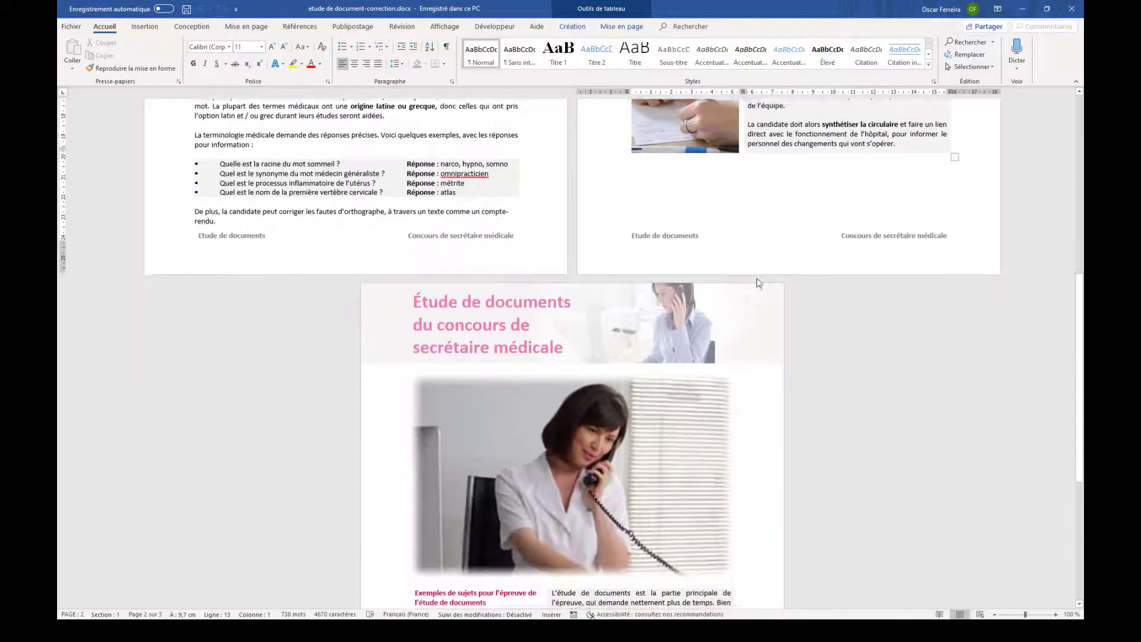
scroll(755, 277, up, 5)
scroll(758, 282, down, 8)
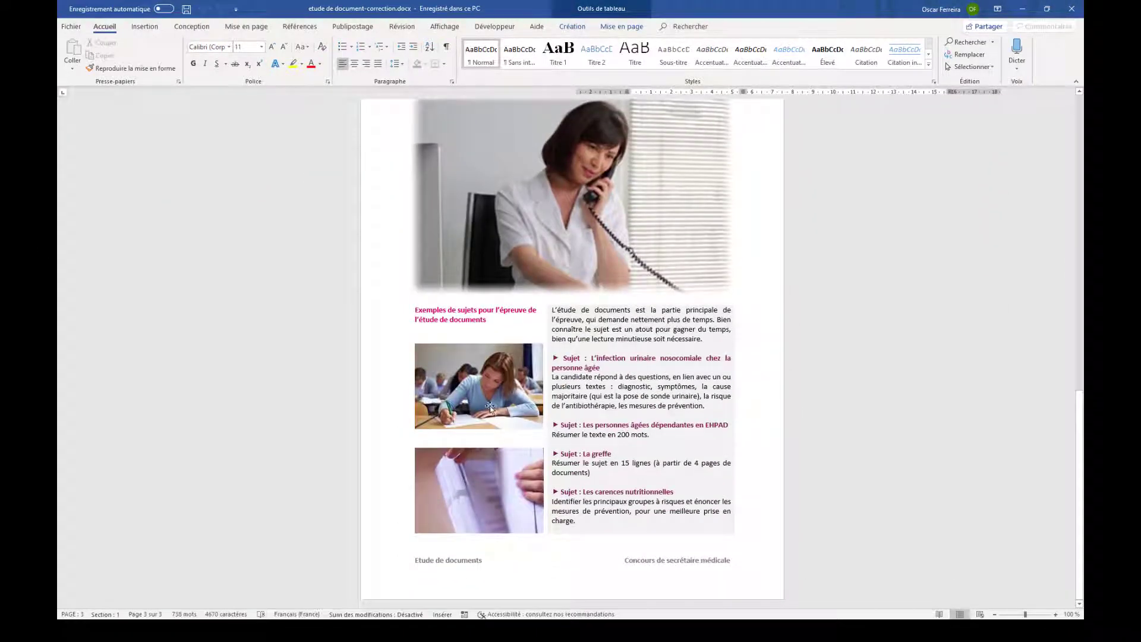
scroll(646, 408, up, 10)
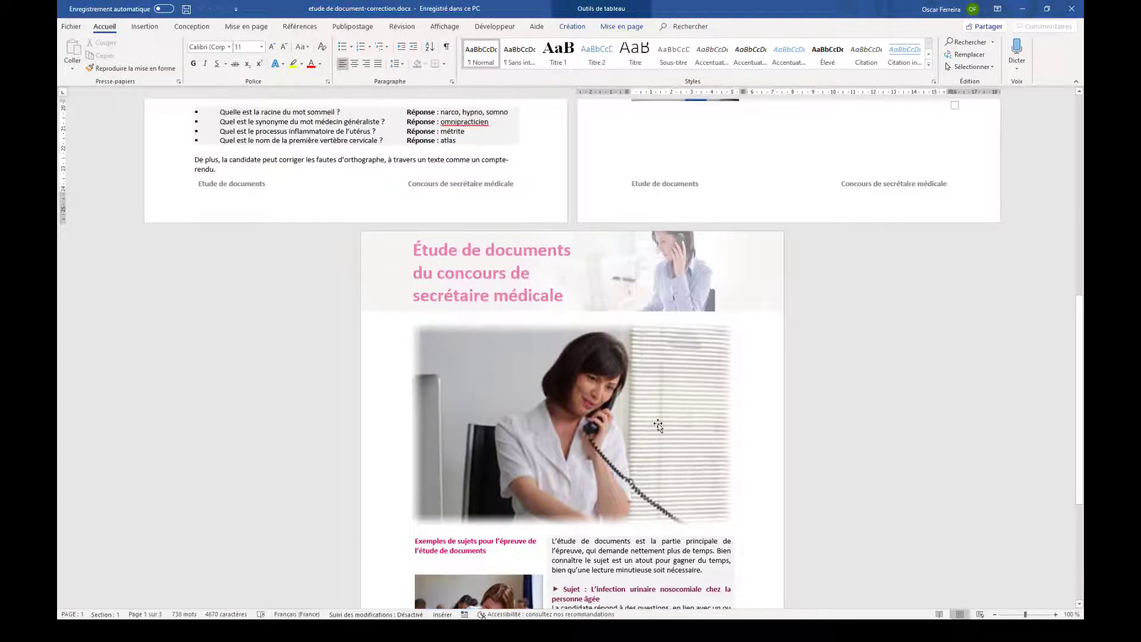
scroll(735, 356, up, 5)
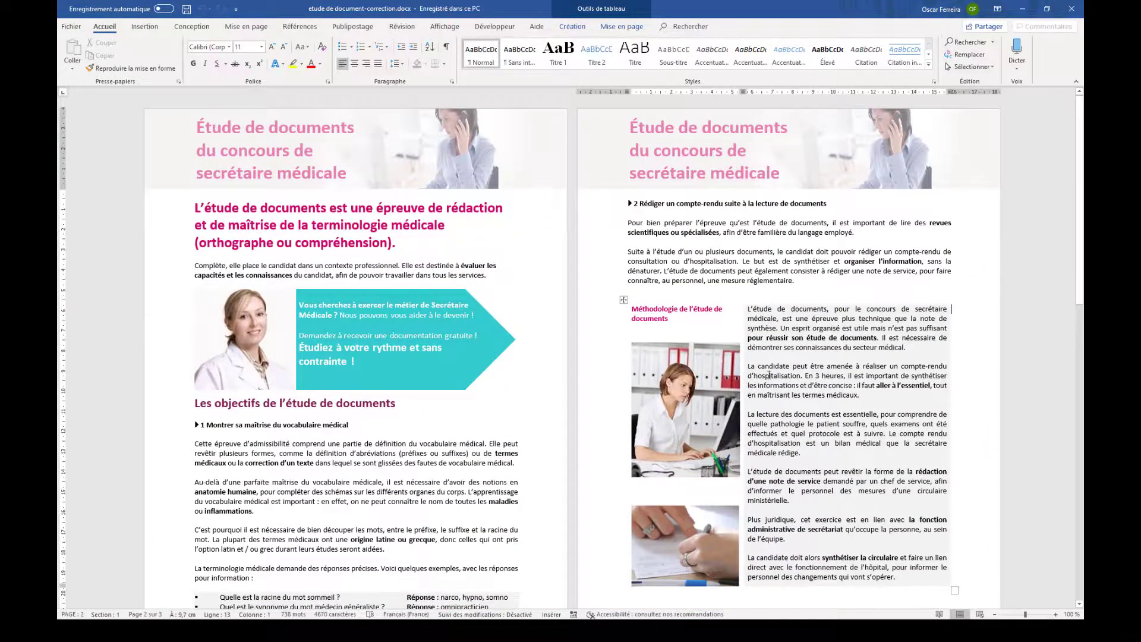
scroll(769, 375, down, 10)
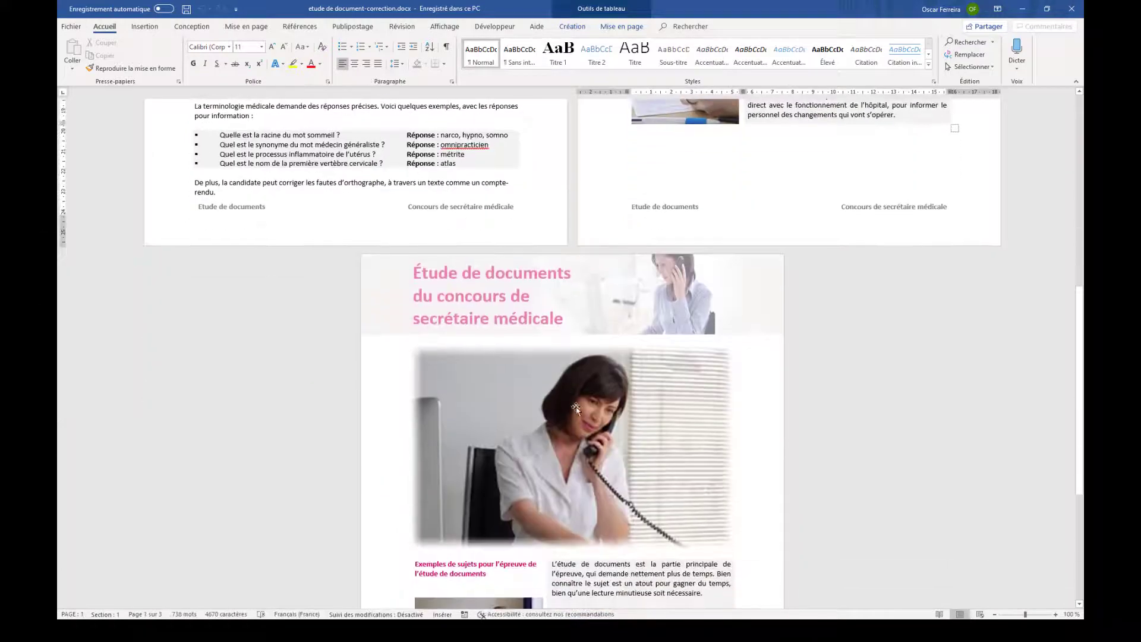
scroll(575, 408, down, 5)
scroll(634, 416, up, 12)
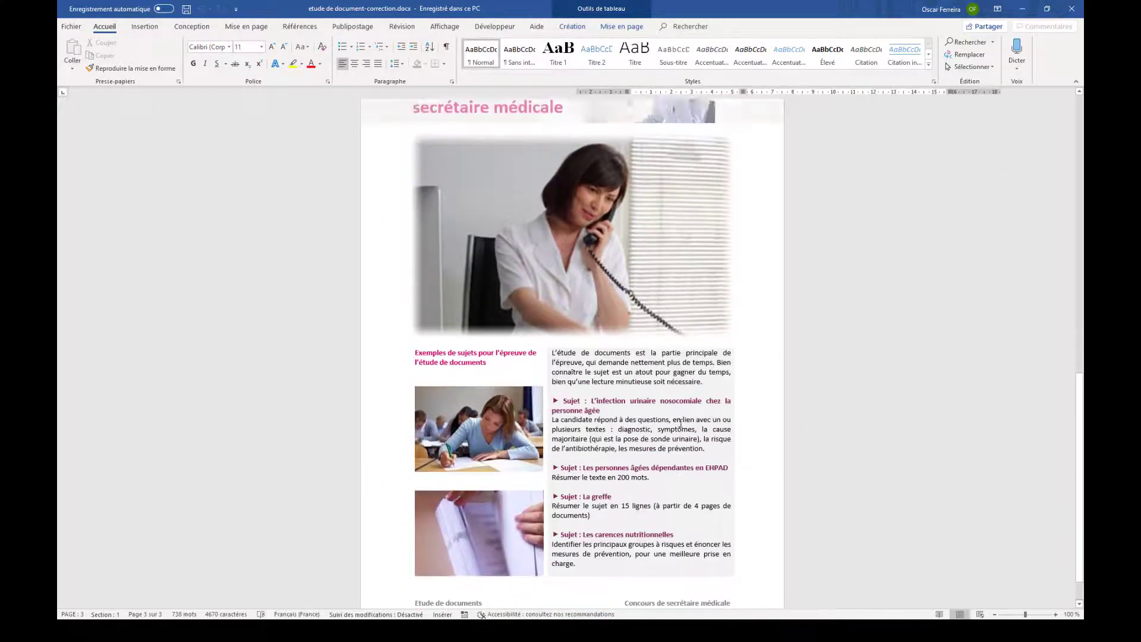
scroll(649, 271, up, 1)
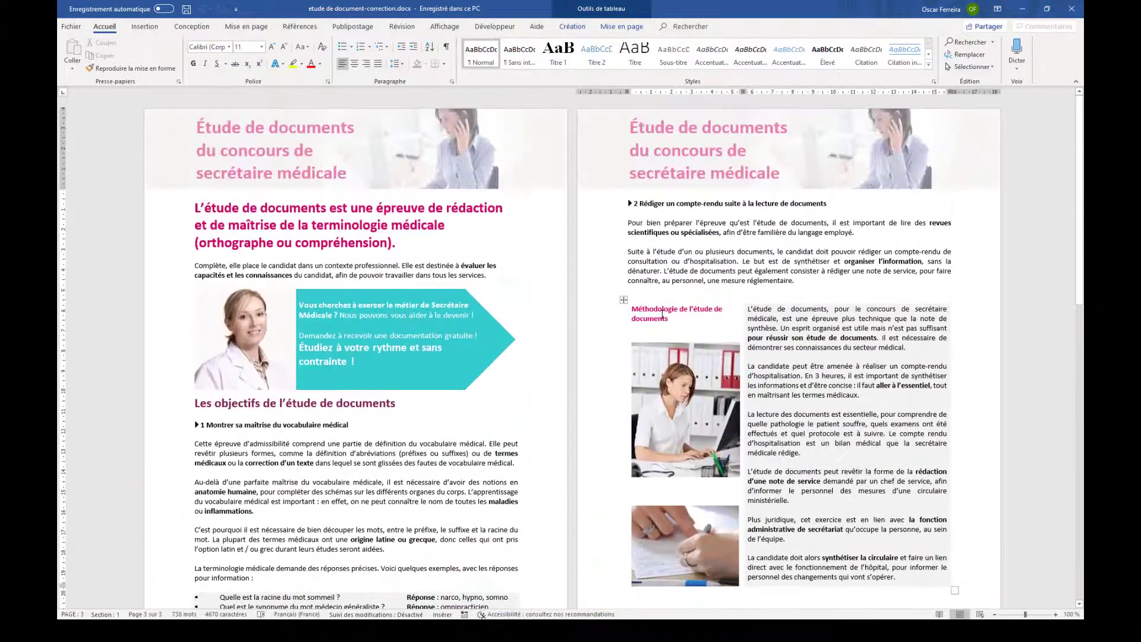
click(1073, 10)
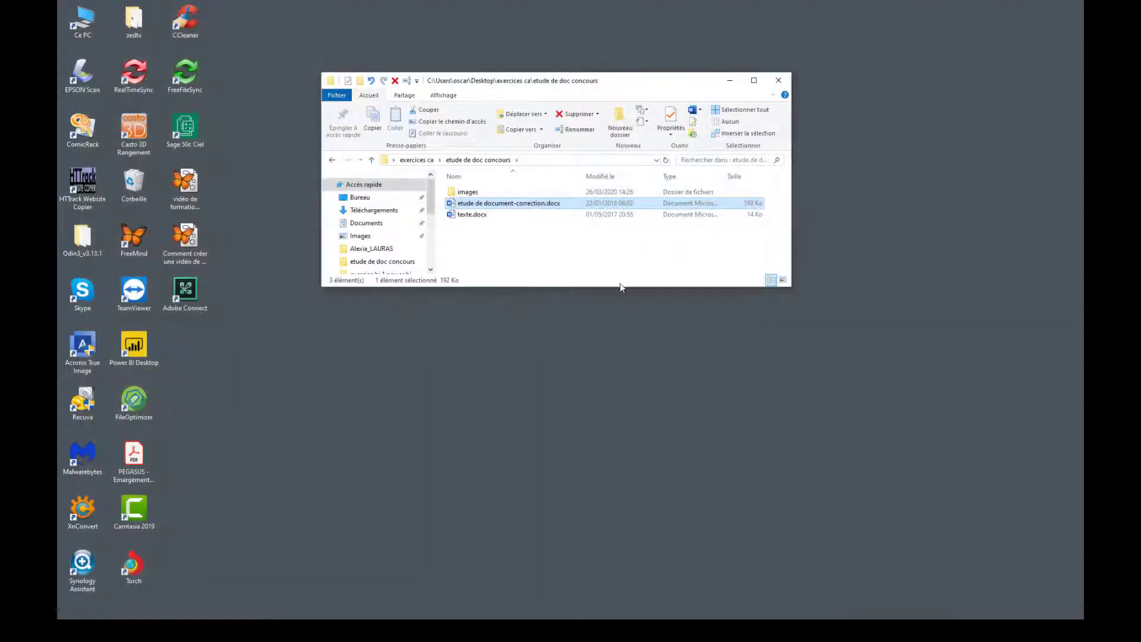
- Reopen etude de document-correction.docx from the exercise folder and move its window off this screen
drag(619, 288, 618, 291)
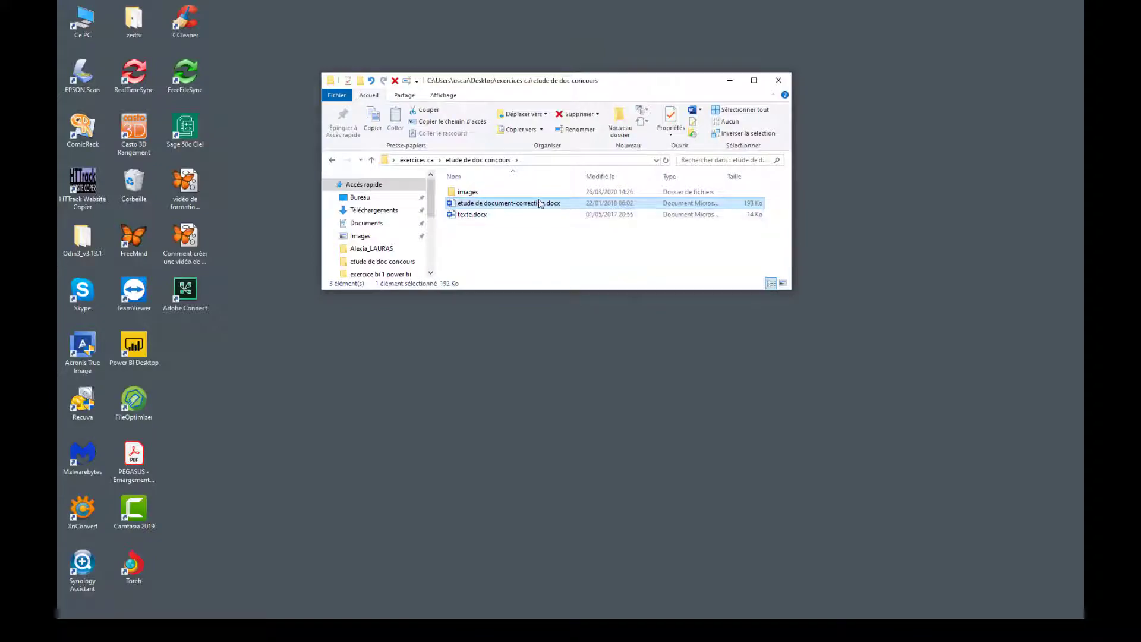
double_click(544, 203)
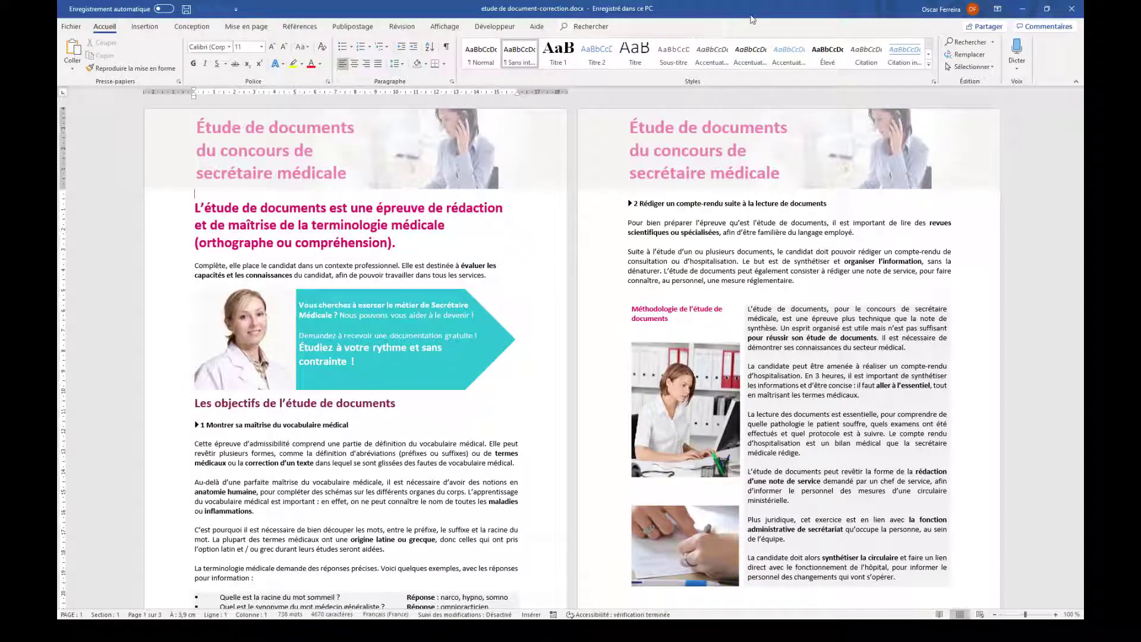
drag(764, 17, 57, 115)
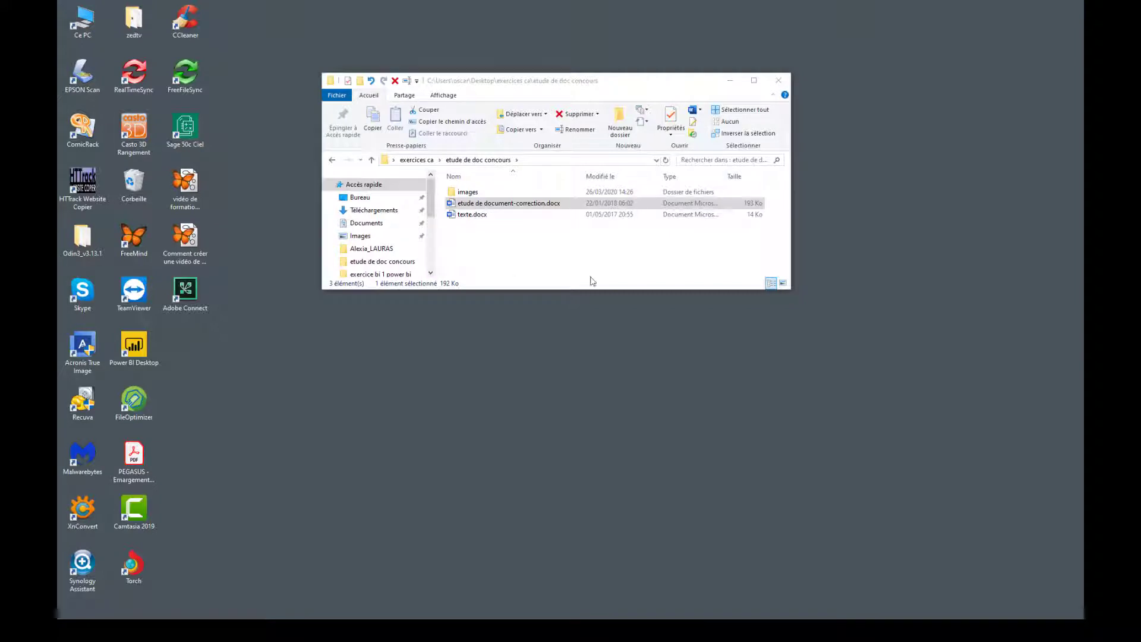
- Open texte.docx from the exercise folder and look through its unformatted text
click(479, 218)
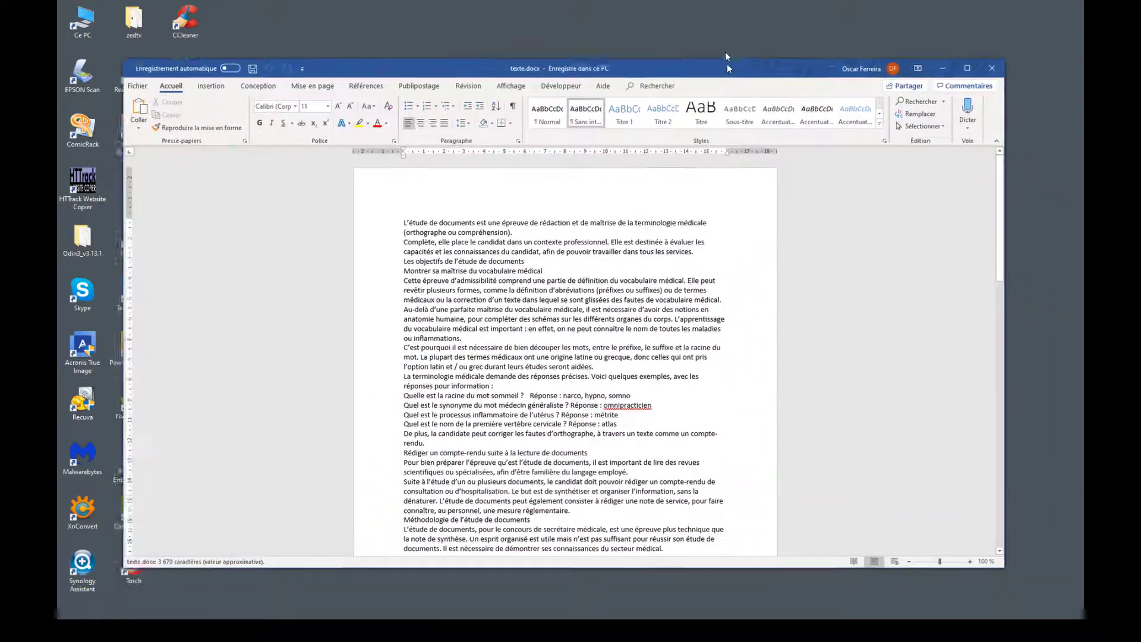
drag(727, 66, 718, 40)
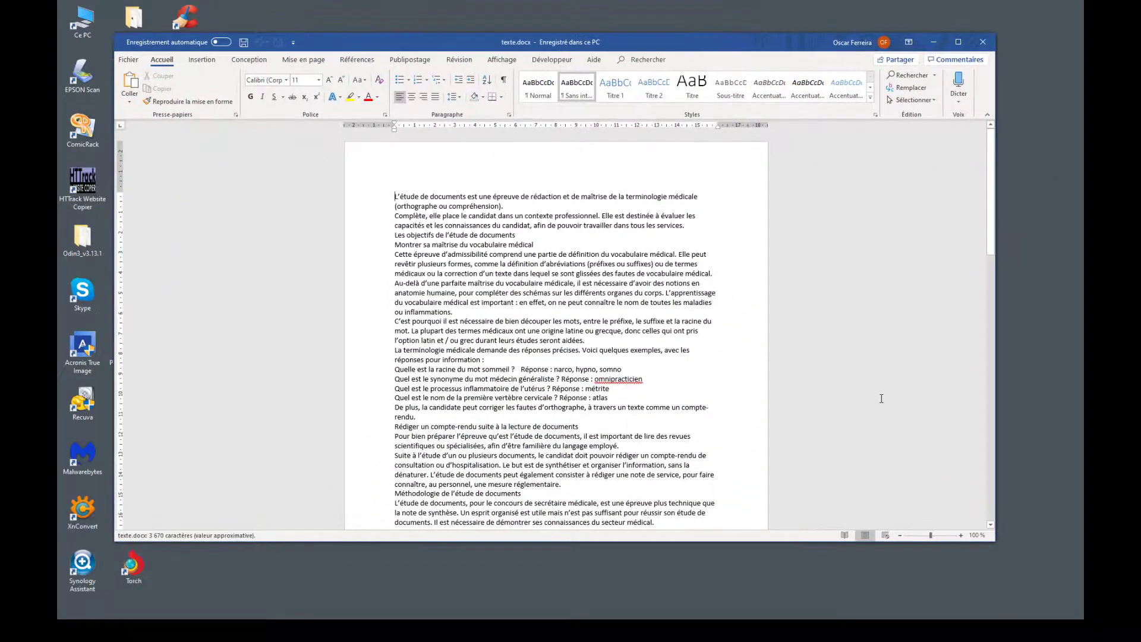
scroll(826, 362, down, 8)
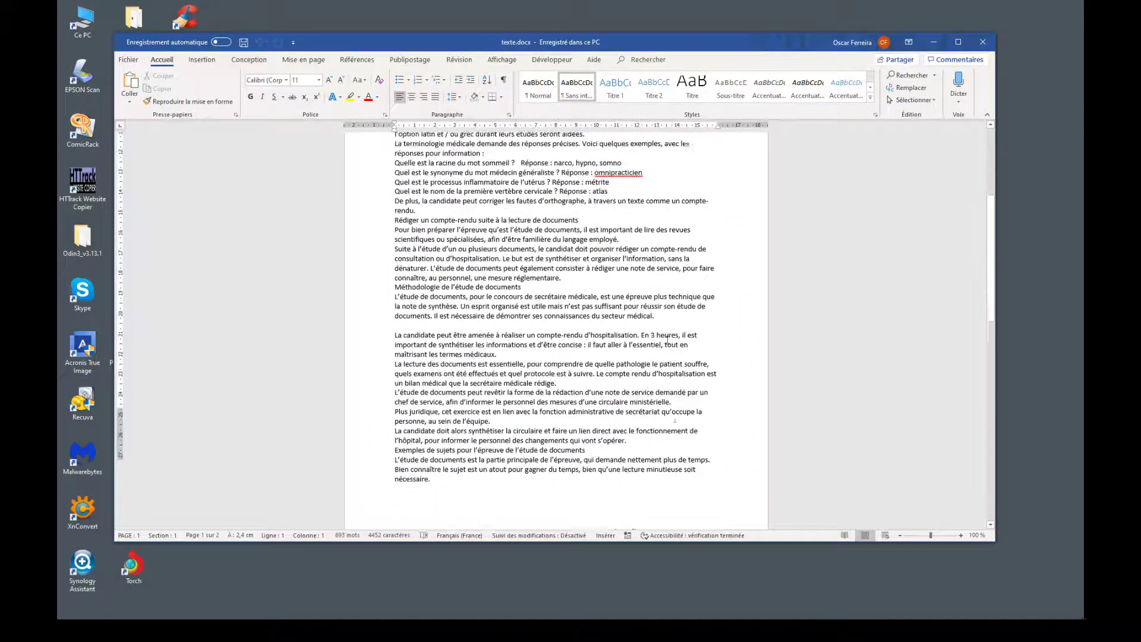
drag(989, 274, 986, 150)
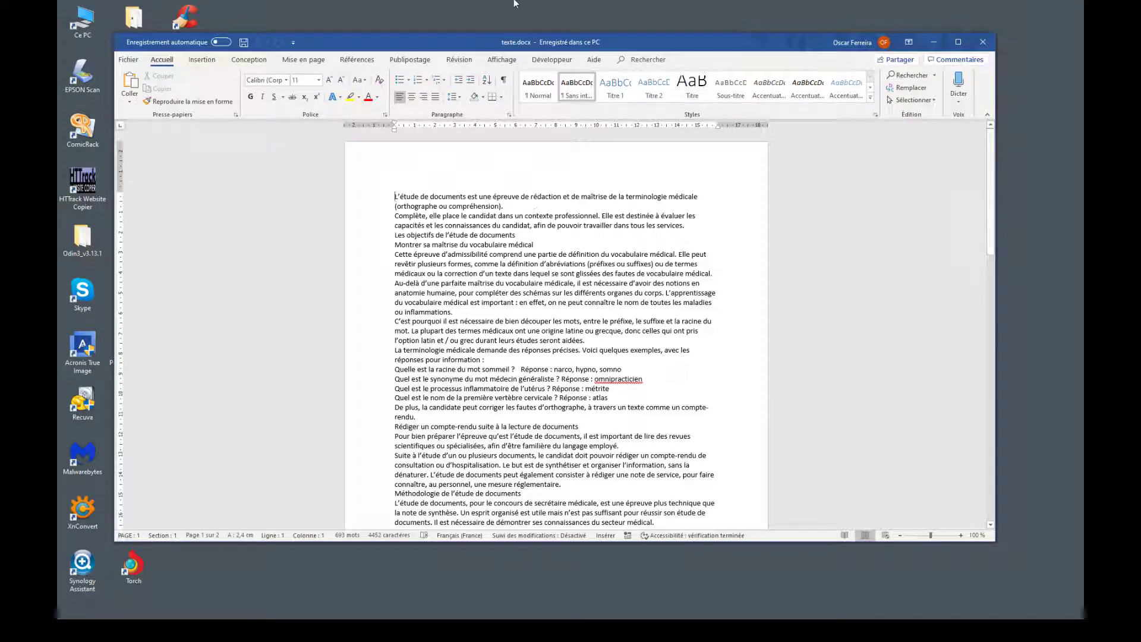
drag(372, 38, 394, 46)
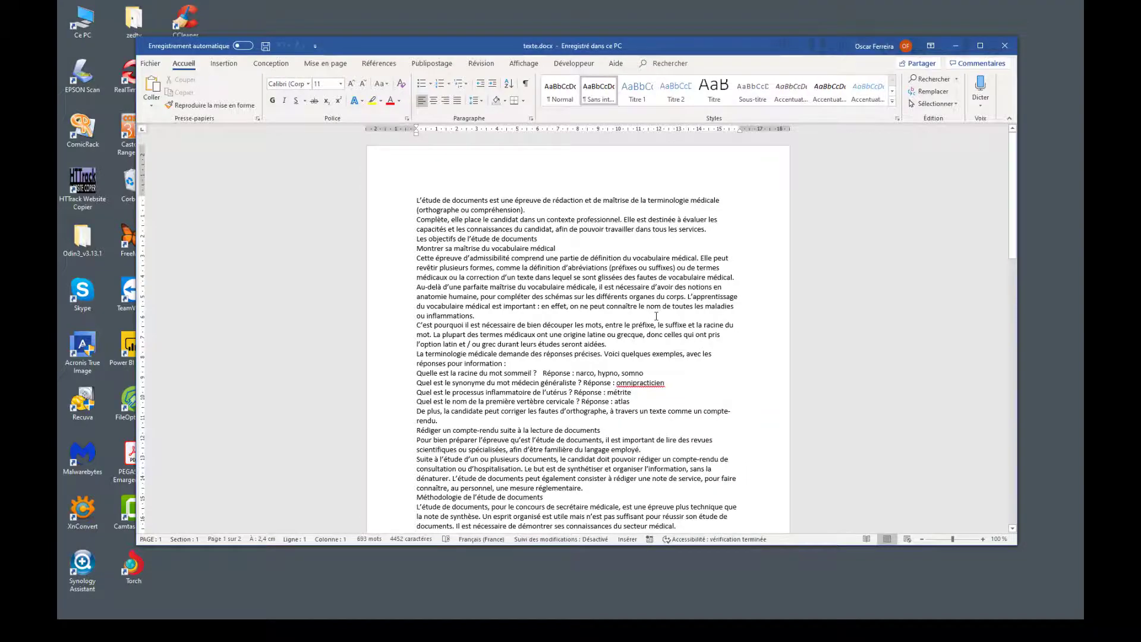
scroll(656, 315, down, 15)
scroll(650, 315, up, 8)
scroll(651, 315, up, 10)
- Examine the pictures in the exercise's images folder as a detailed list and as large thumbnails, and close the folder
drag(464, 40, 447, 282)
click(464, 198)
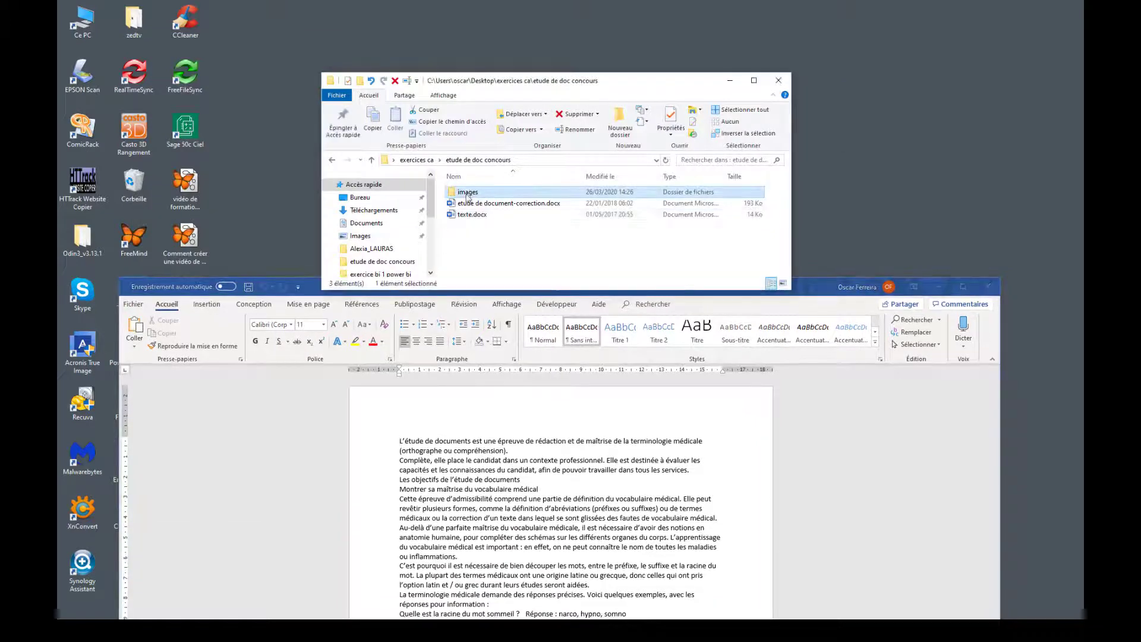
double_click(466, 193)
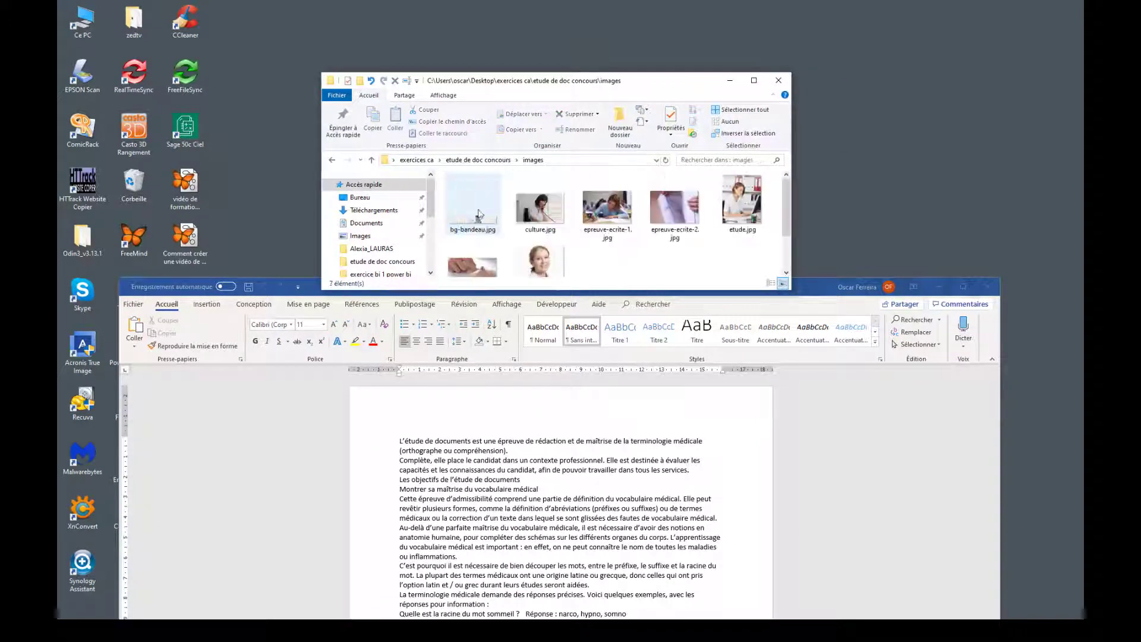
drag(791, 290, 811, 393)
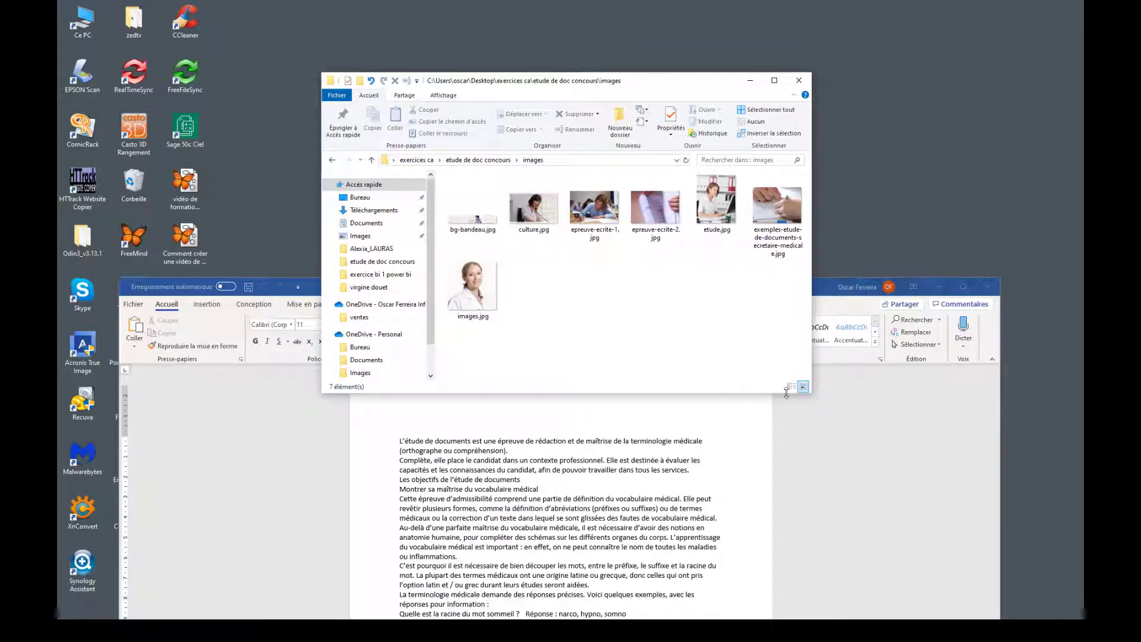
click(791, 387)
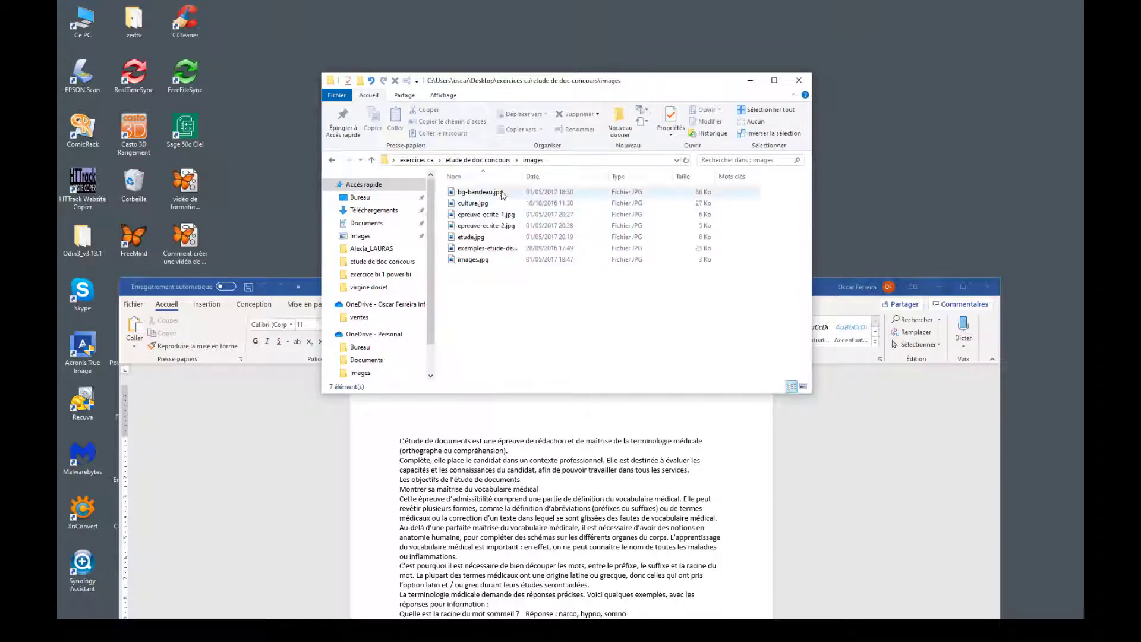
drag(523, 176, 533, 176)
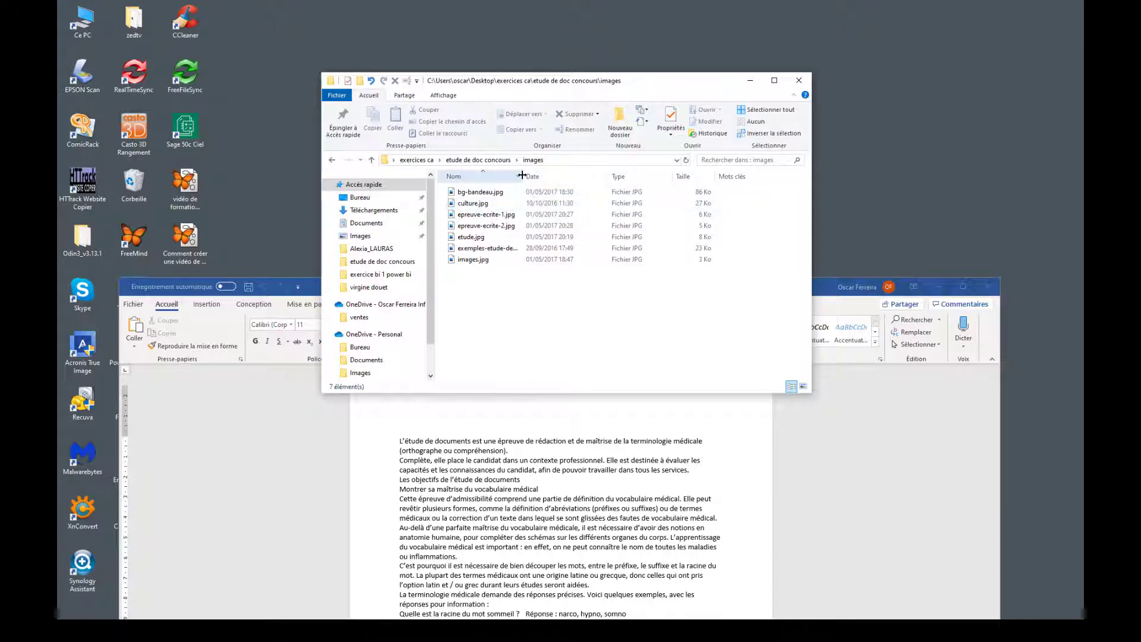
mouse_move(654, 88)
mouse_down()
mouse_move(666, 81)
mouse_move(652, 92)
mouse_up()
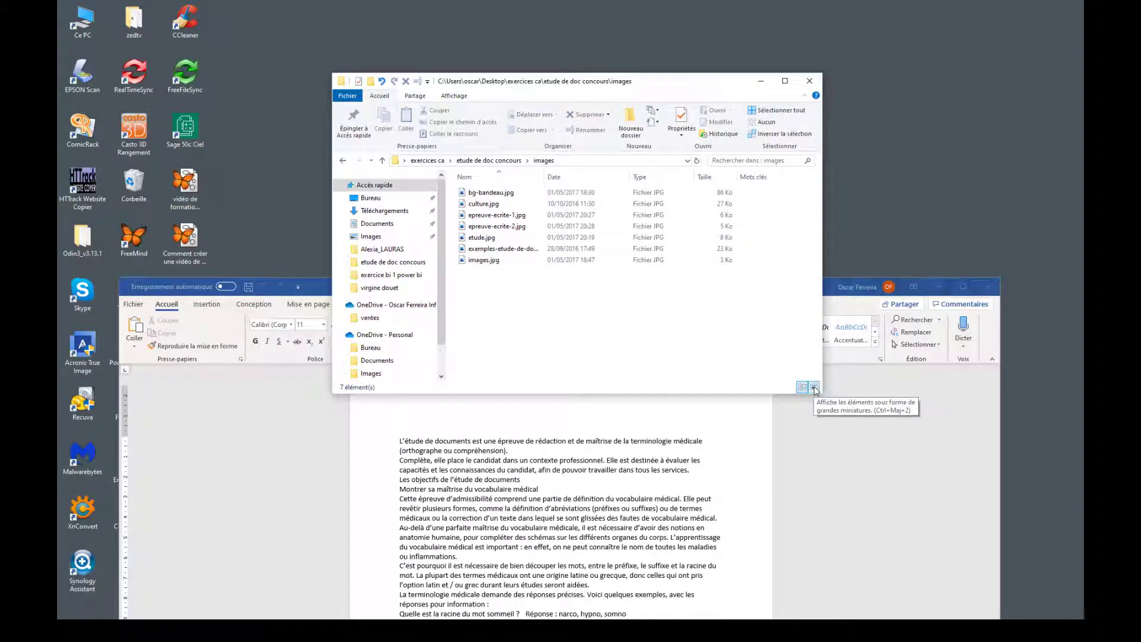
click(814, 387)
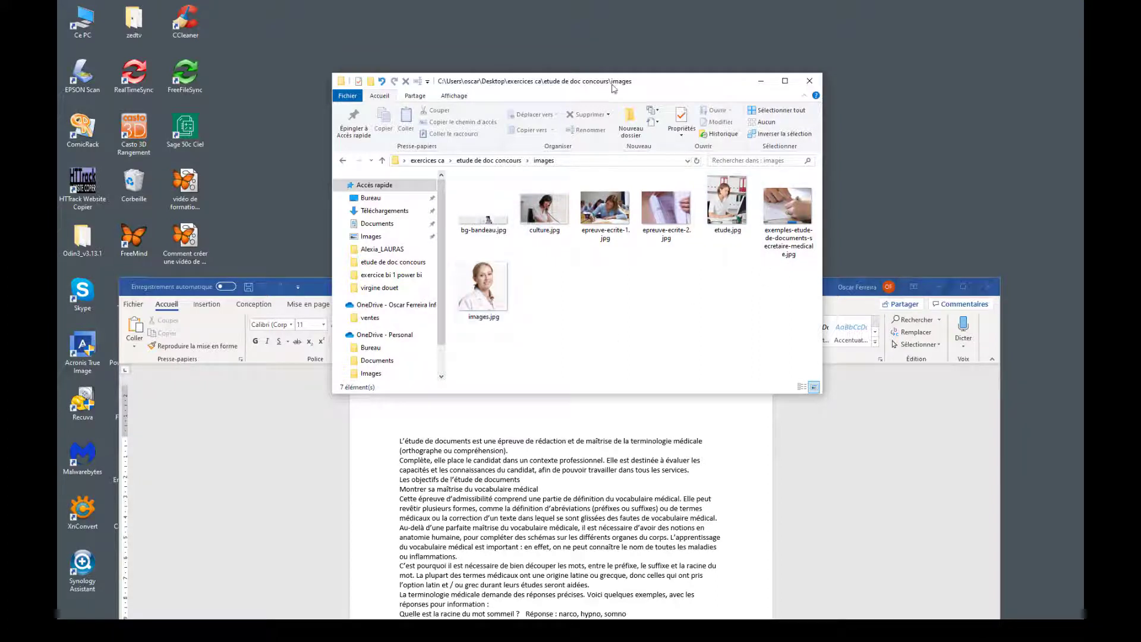
drag(677, 81, 660, 34)
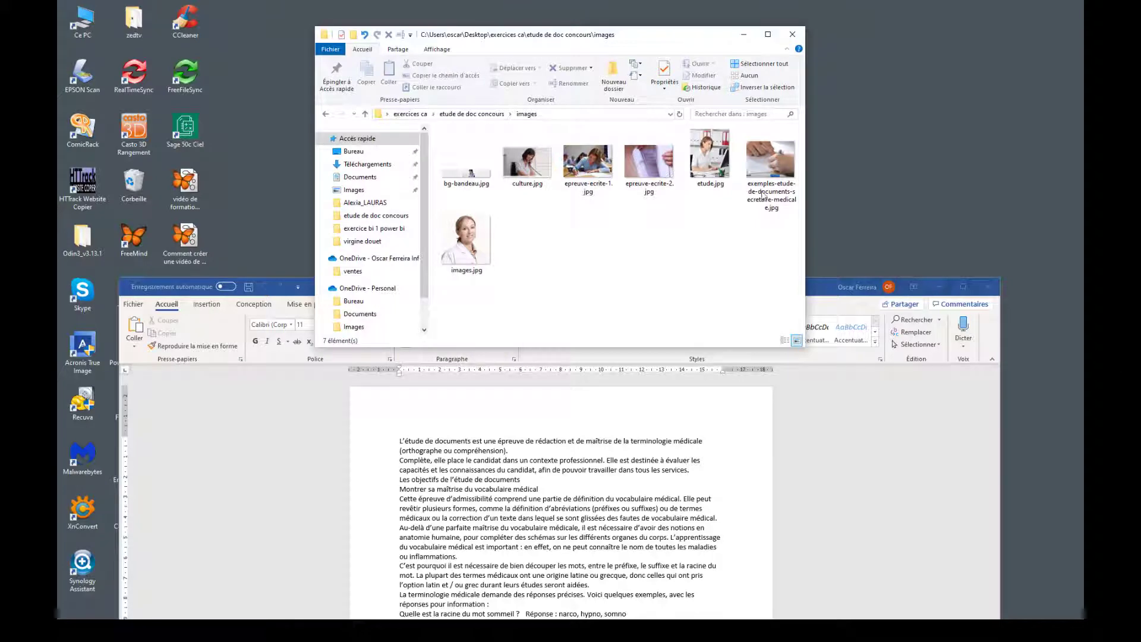
click(793, 34)
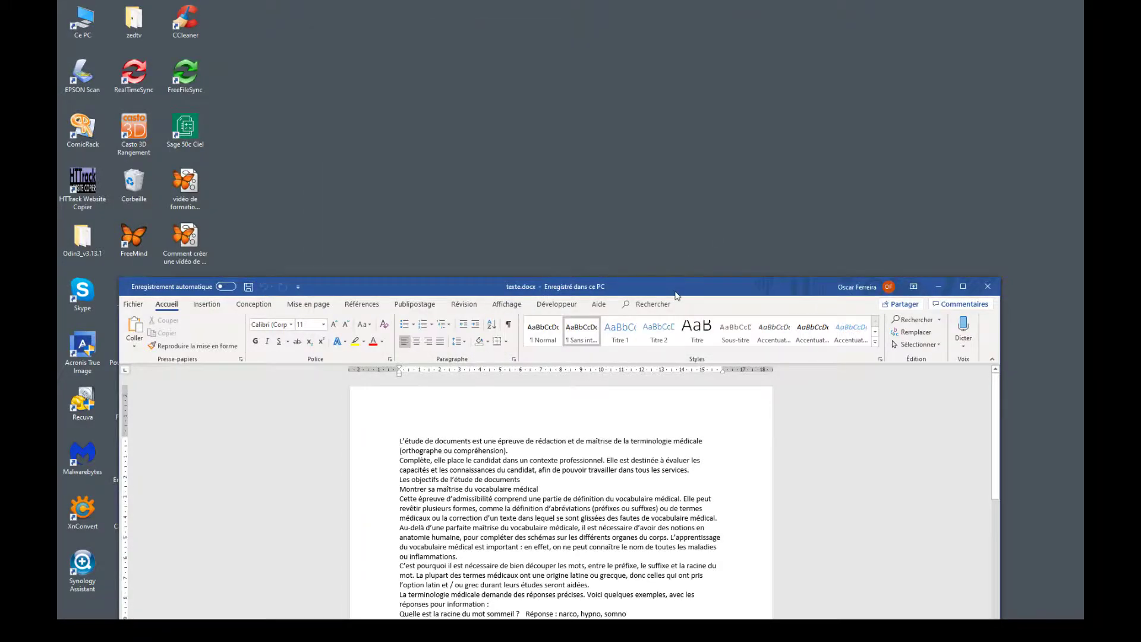
- Maximize the texte.docx window and display the paragraph marks and other hidden formatting symbols
drag(676, 295, 708, 35)
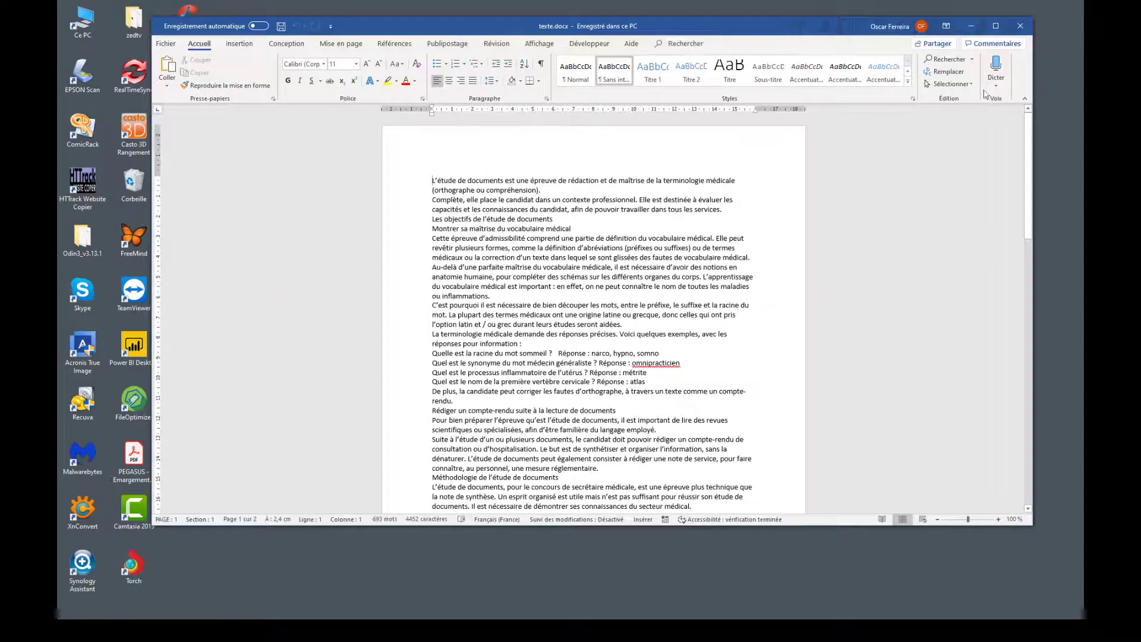
click(995, 25)
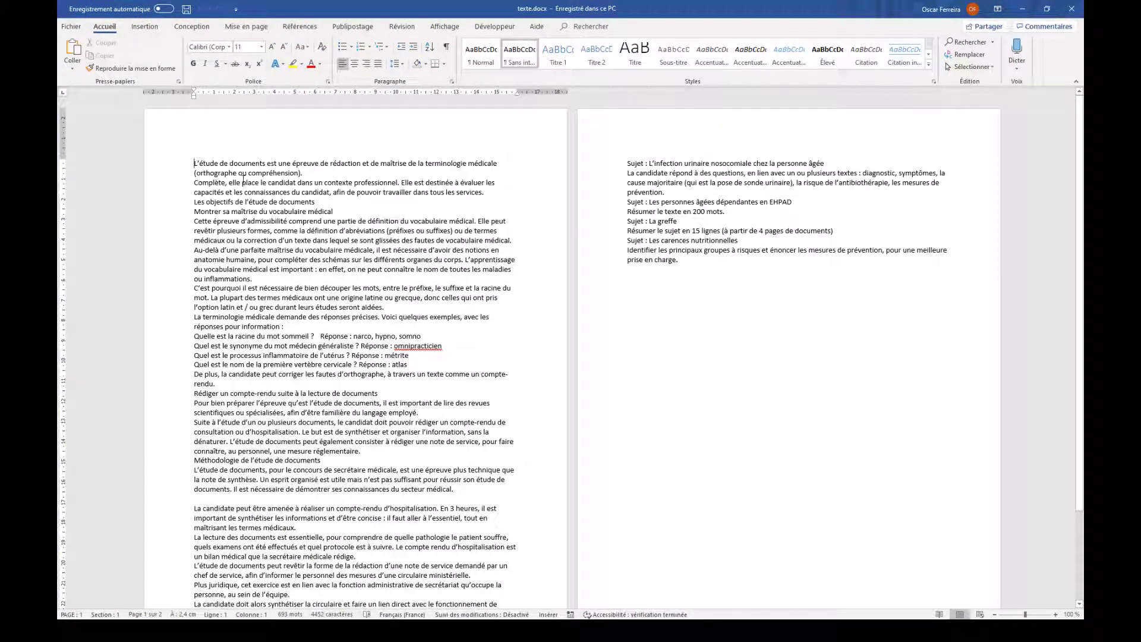
click(447, 48)
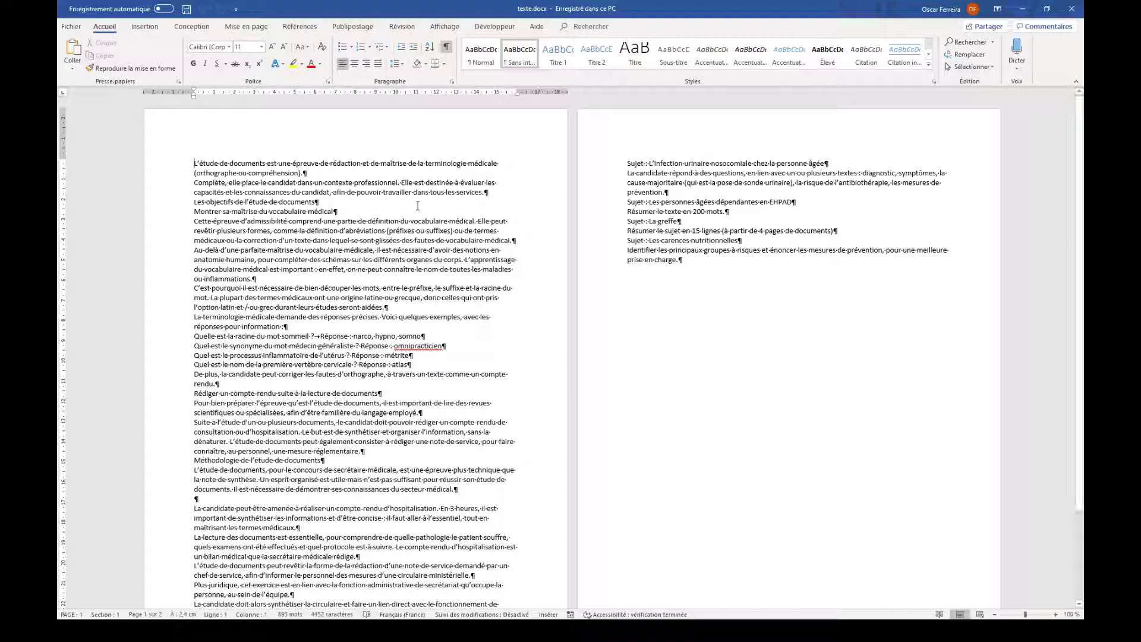
- Open the header area of texte.docx's first page for editing
double_click(226, 130)
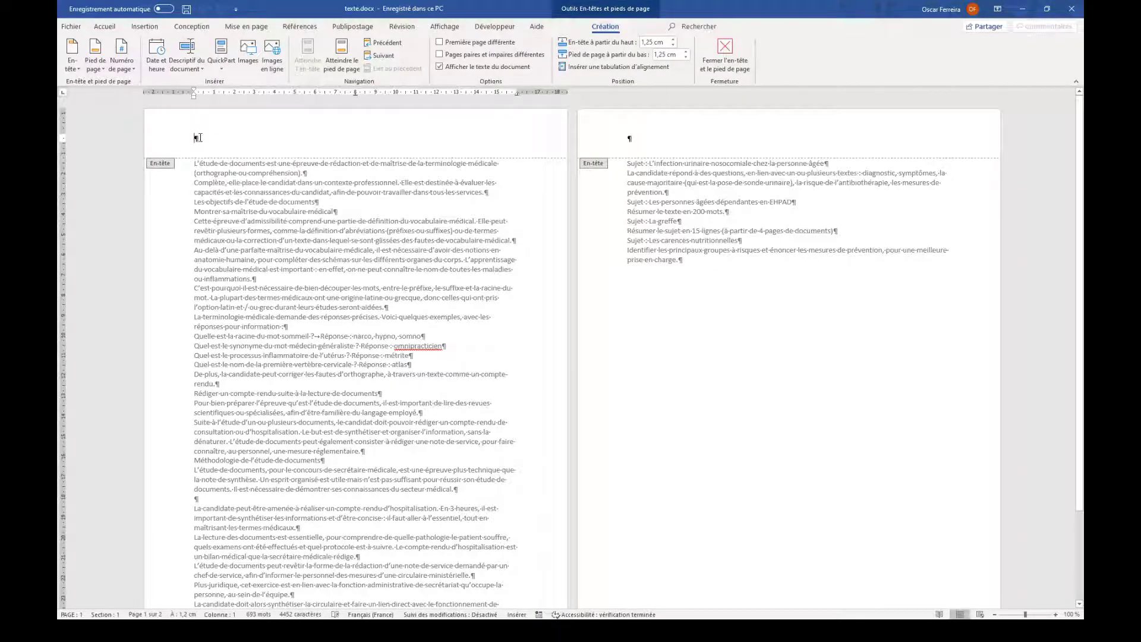
double_click(221, 215)
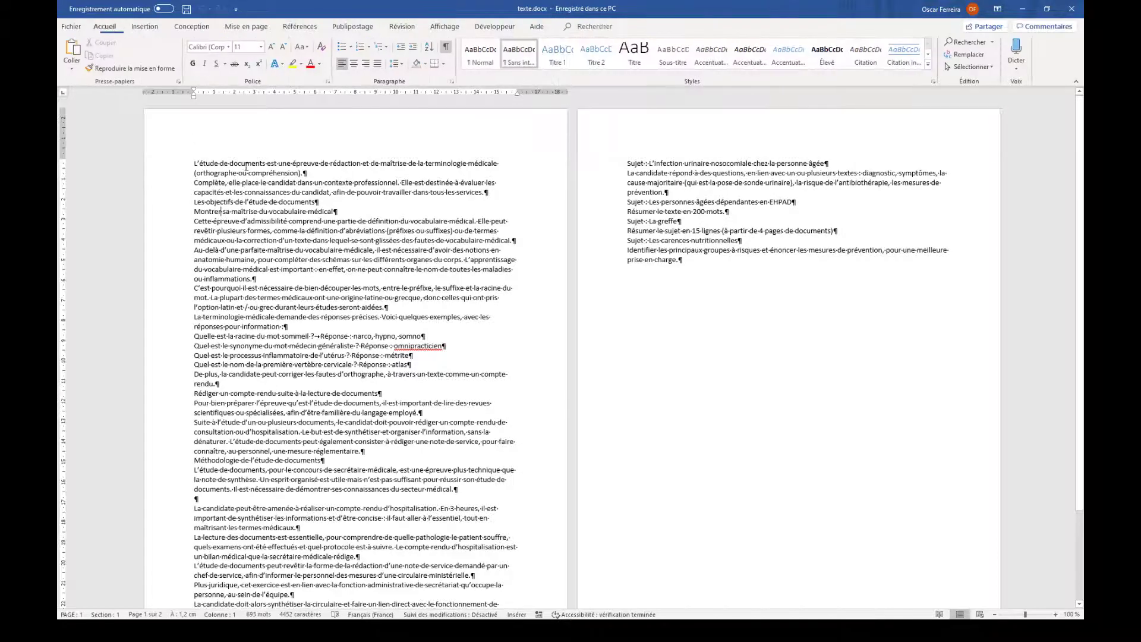
double_click(230, 140)
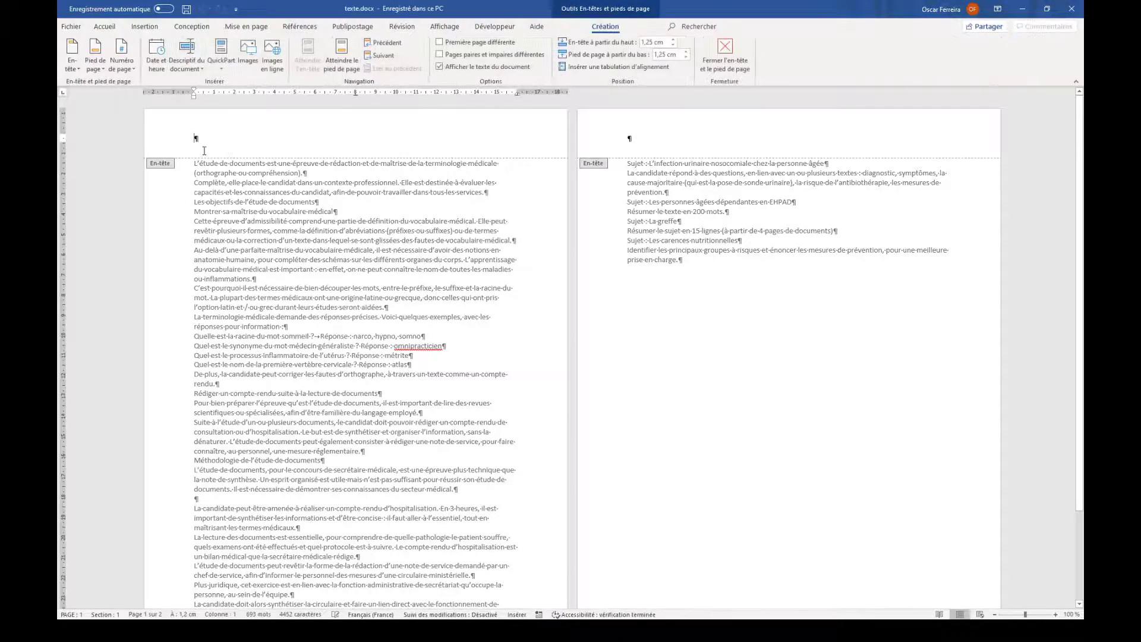
- Start inserting a picture from file into the header and browse the Bureau folder for the exercise files
click(144, 26)
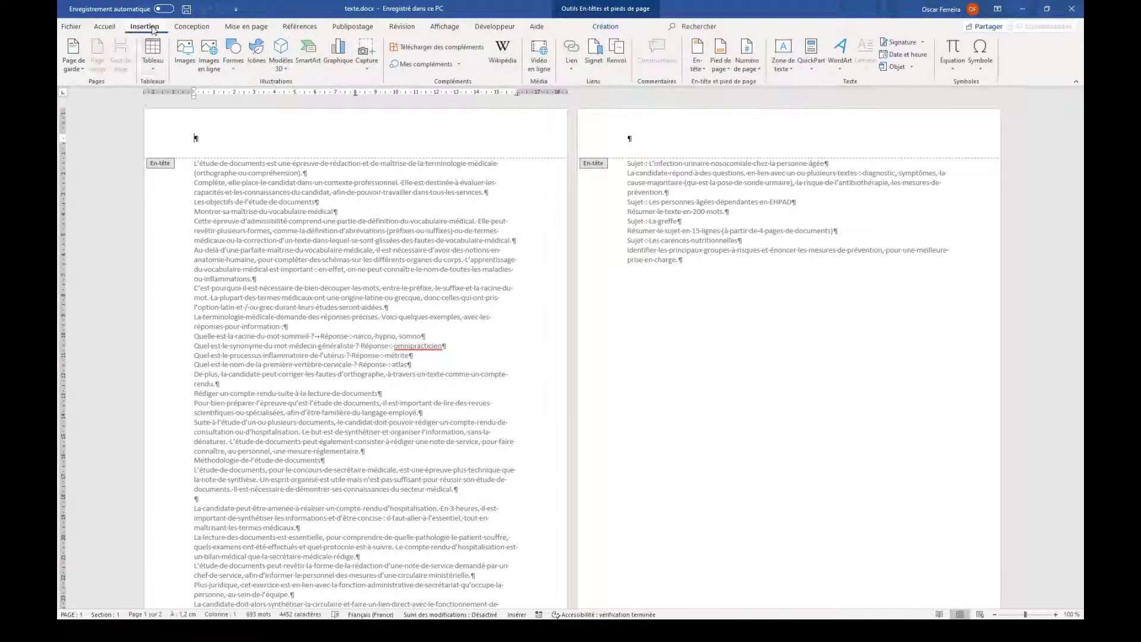
click(186, 61)
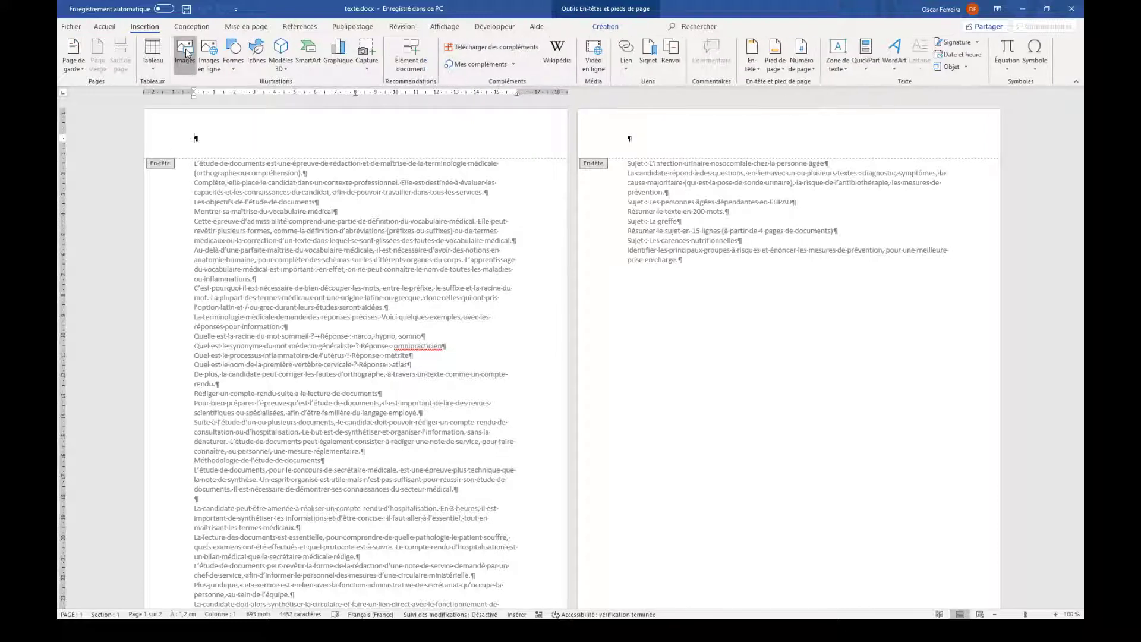
drag(281, 16, 419, 70)
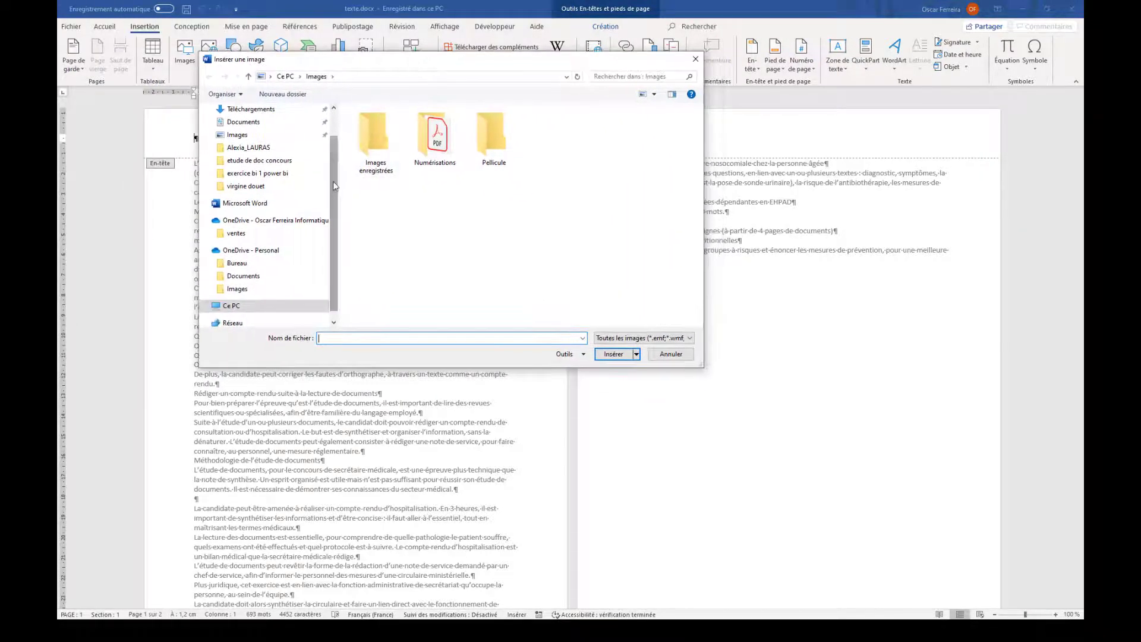
scroll(339, 146, up, 2)
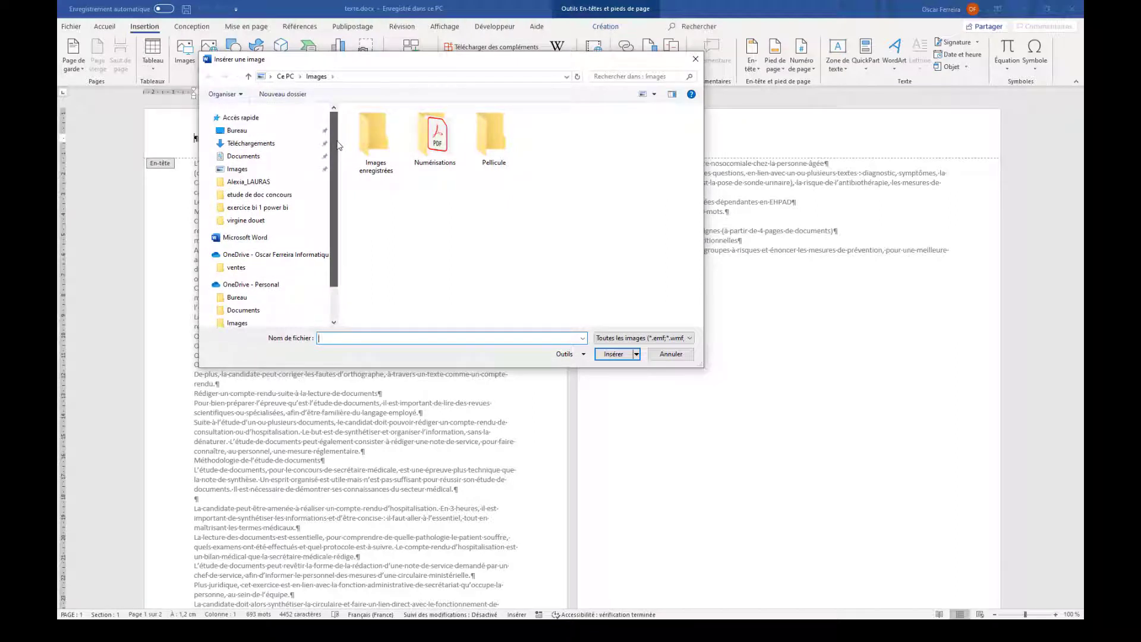
scroll(338, 146, down, 3)
scroll(338, 146, up, 3)
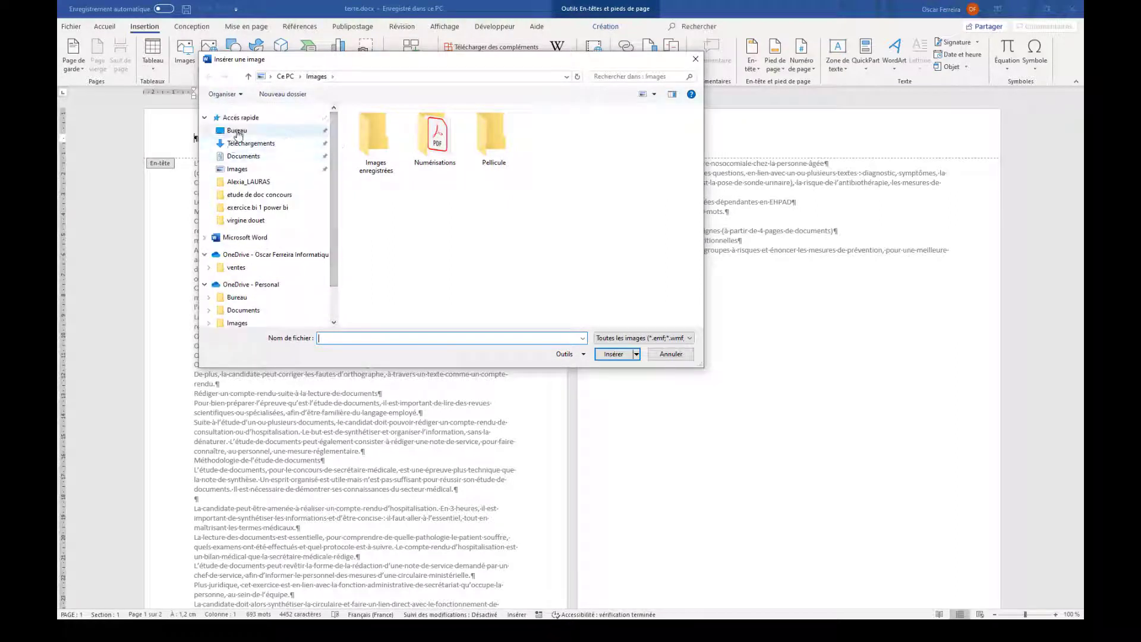
click(236, 130)
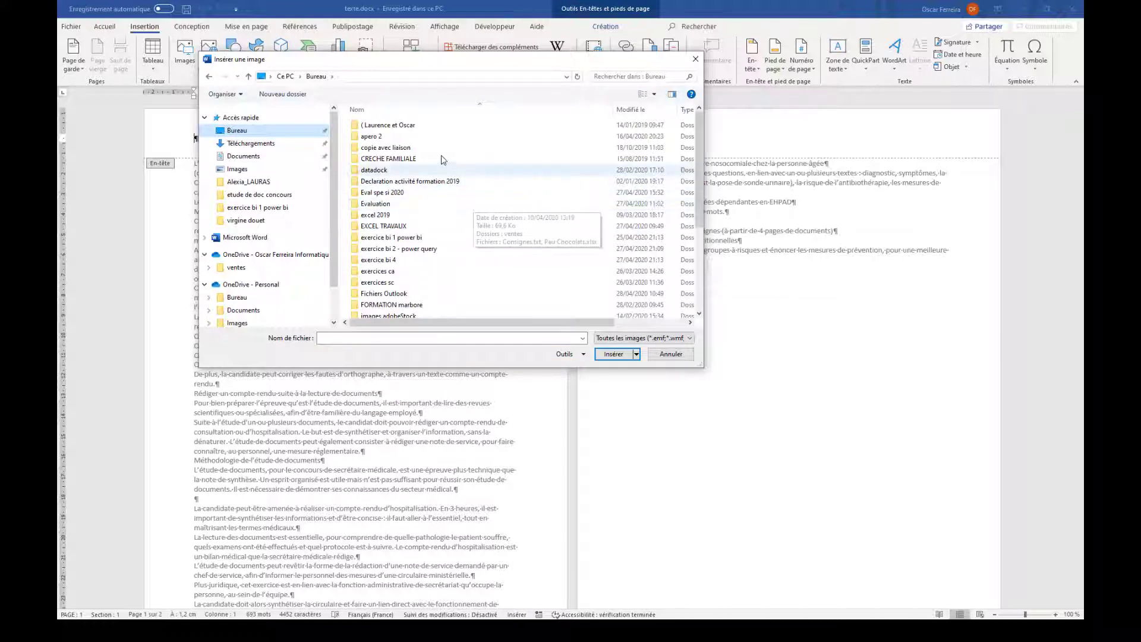
scroll(473, 184, down, 3)
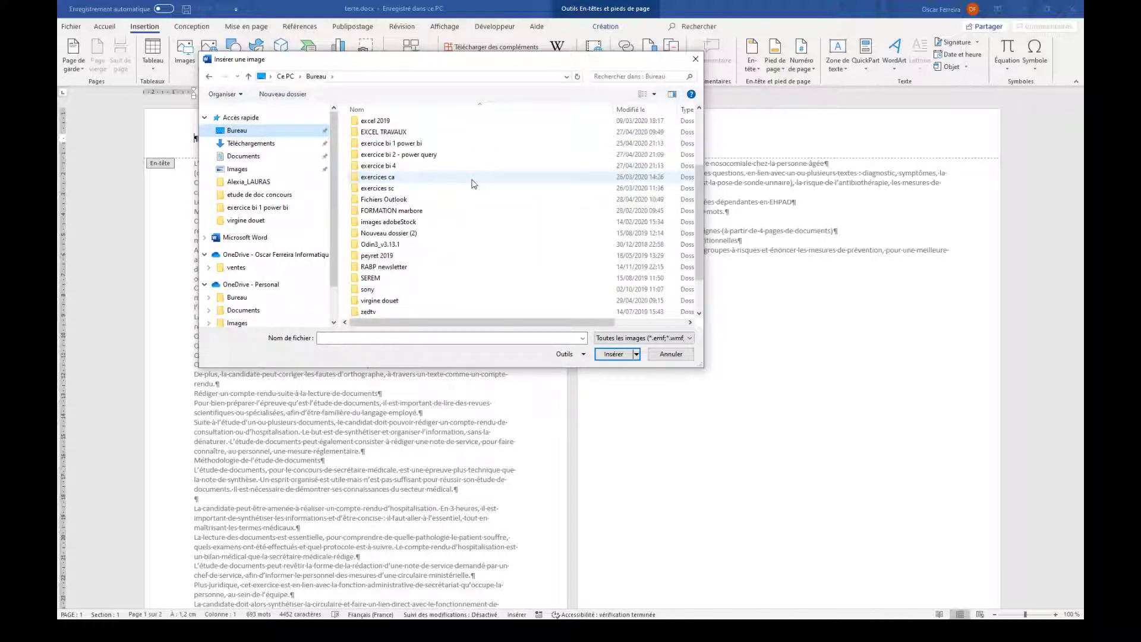
scroll(474, 184, up, 3)
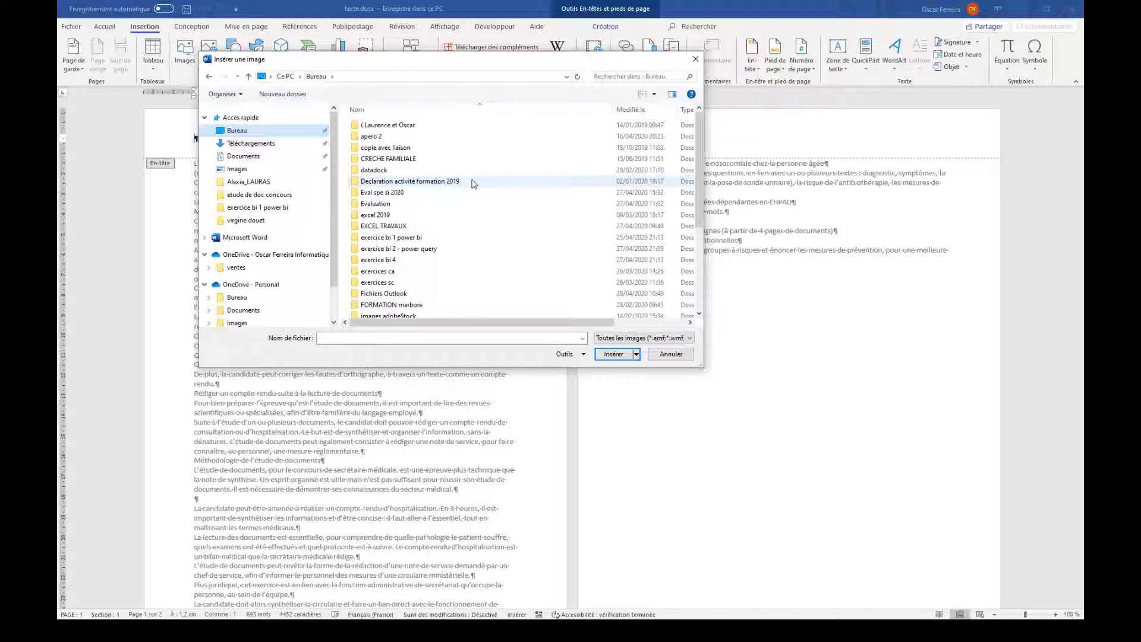
scroll(473, 184, down, 4)
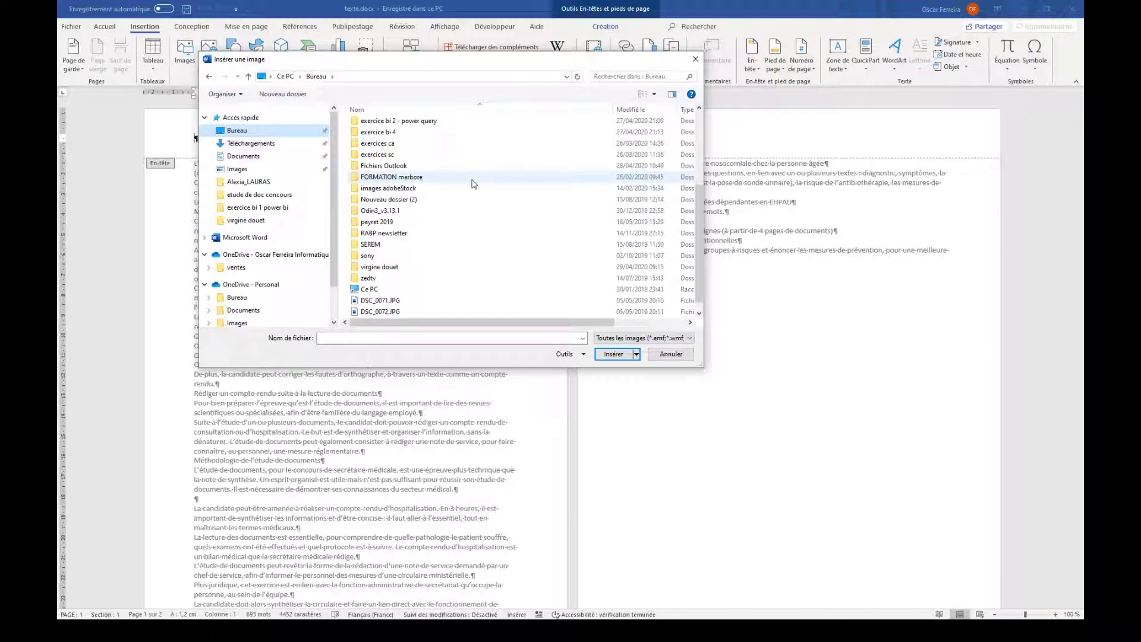
- Insert bg-bandeau.jpg into the header from the folder exercices ca > etude de doc concours > images
double_click(382, 144)
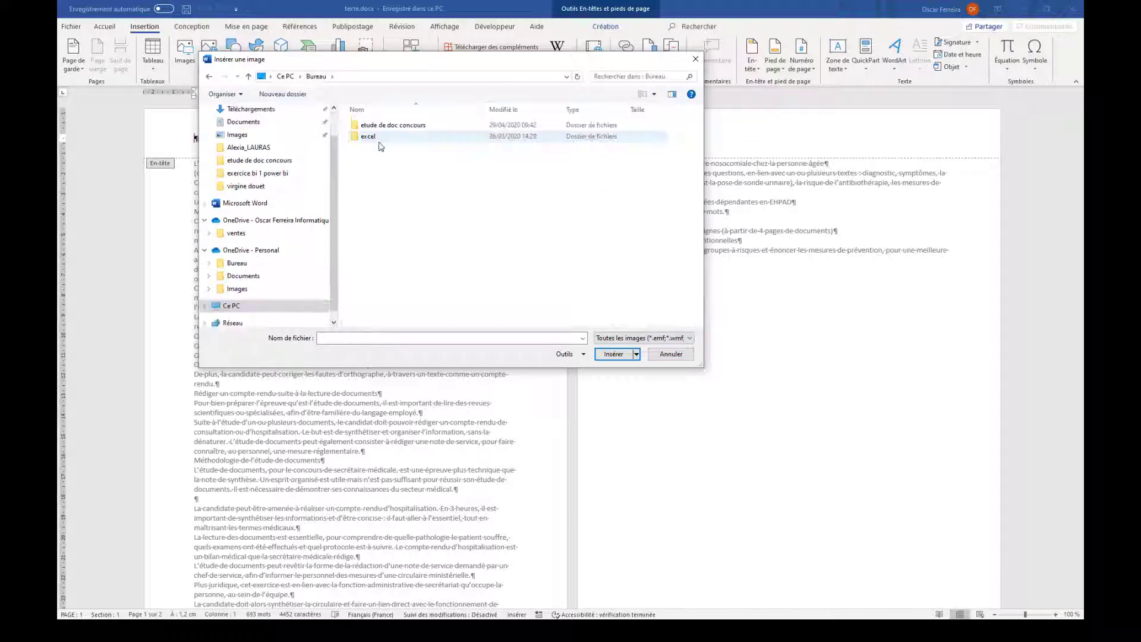
double_click(378, 126)
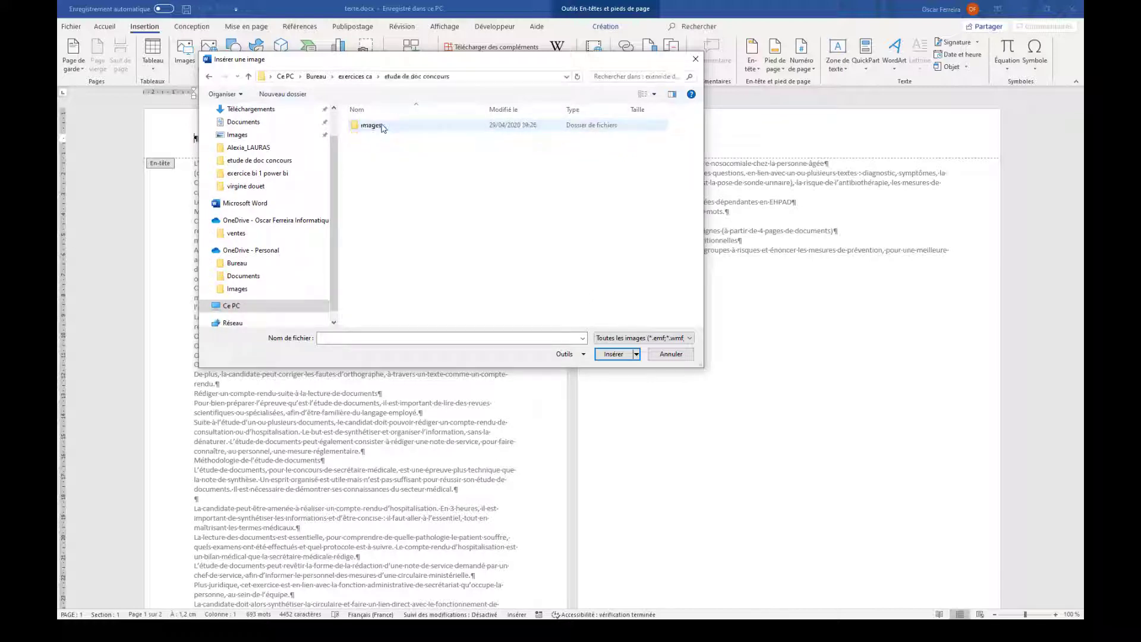
double_click(368, 127)
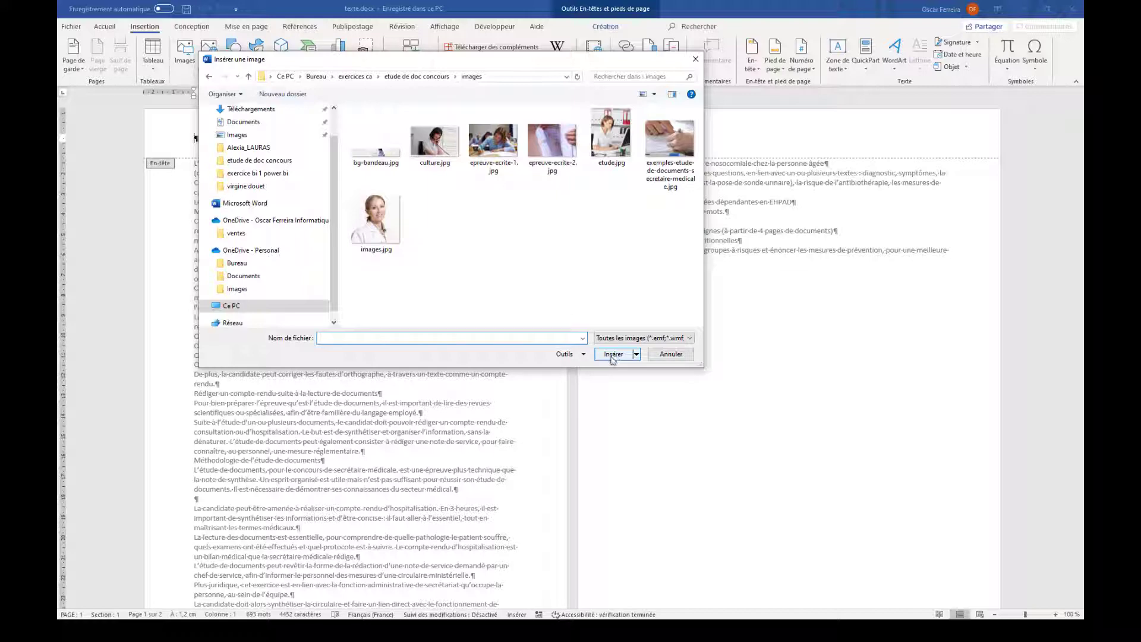
click(374, 148)
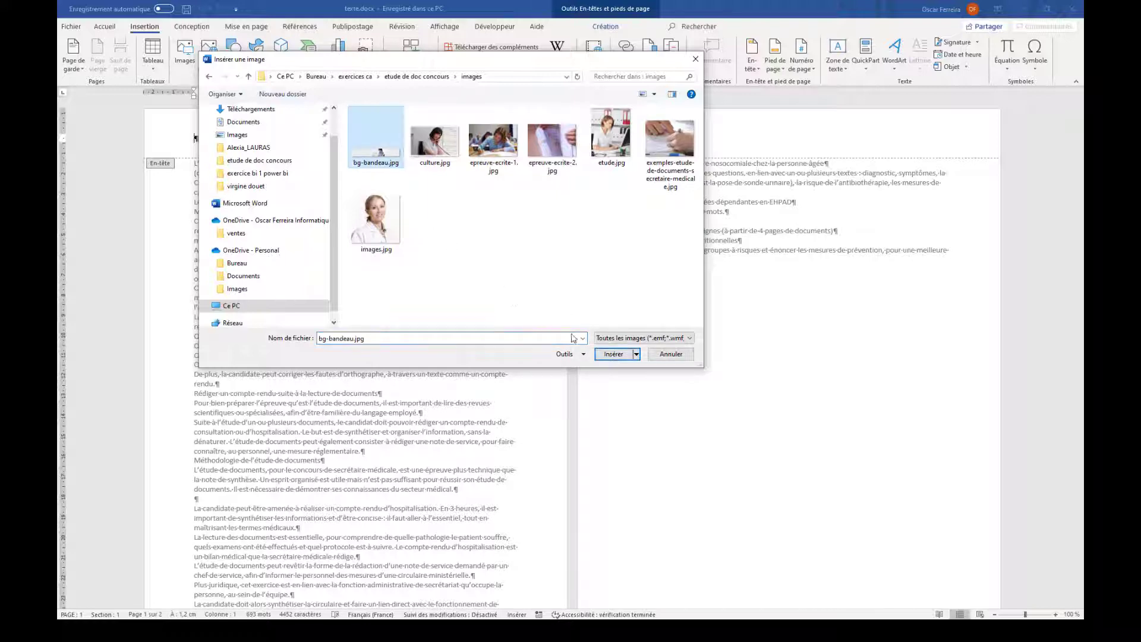
click(615, 356)
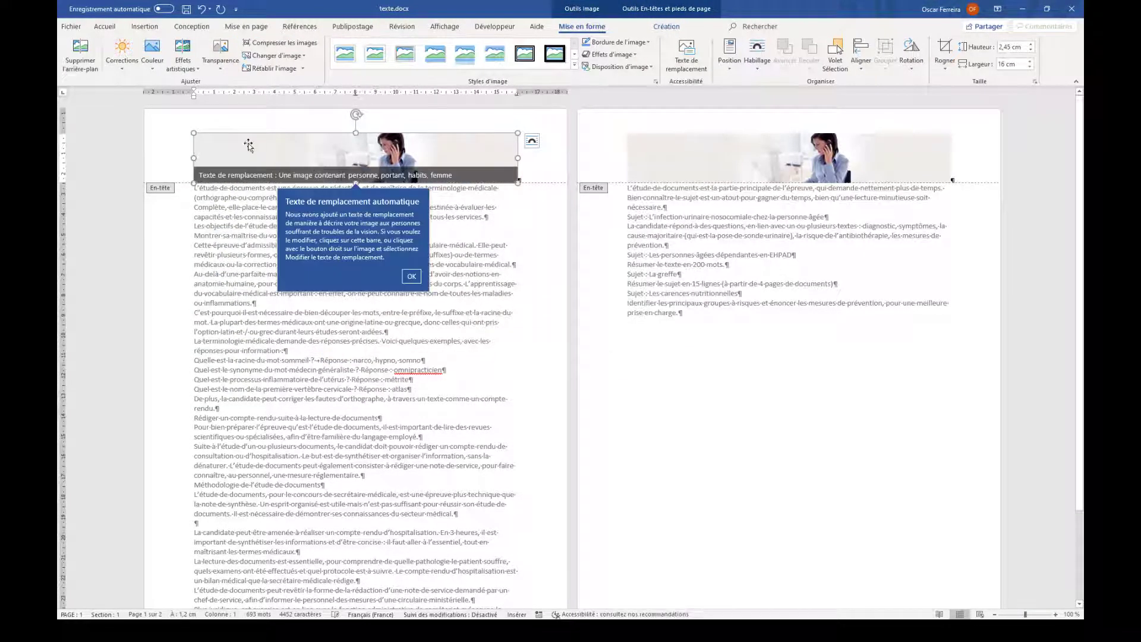
- Try to stretch the inline banner picture towards the page edges, to about 17.9 cm wide and 2.85 cm high
mouse_move(194, 130)
mouse_down()
mouse_move(173, 122)
mouse_move(219, 137)
mouse_move(189, 128)
mouse_up()
click(198, 149)
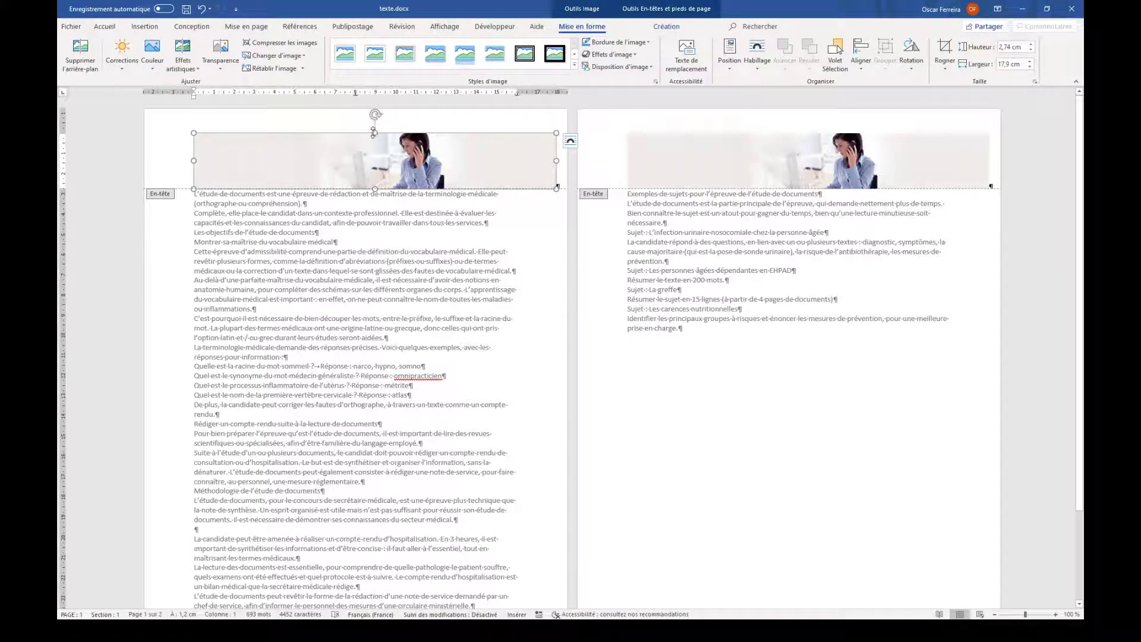
mouse_move(374, 129)
mouse_down()
mouse_move(375, 114)
mouse_move(374, 126)
mouse_up()
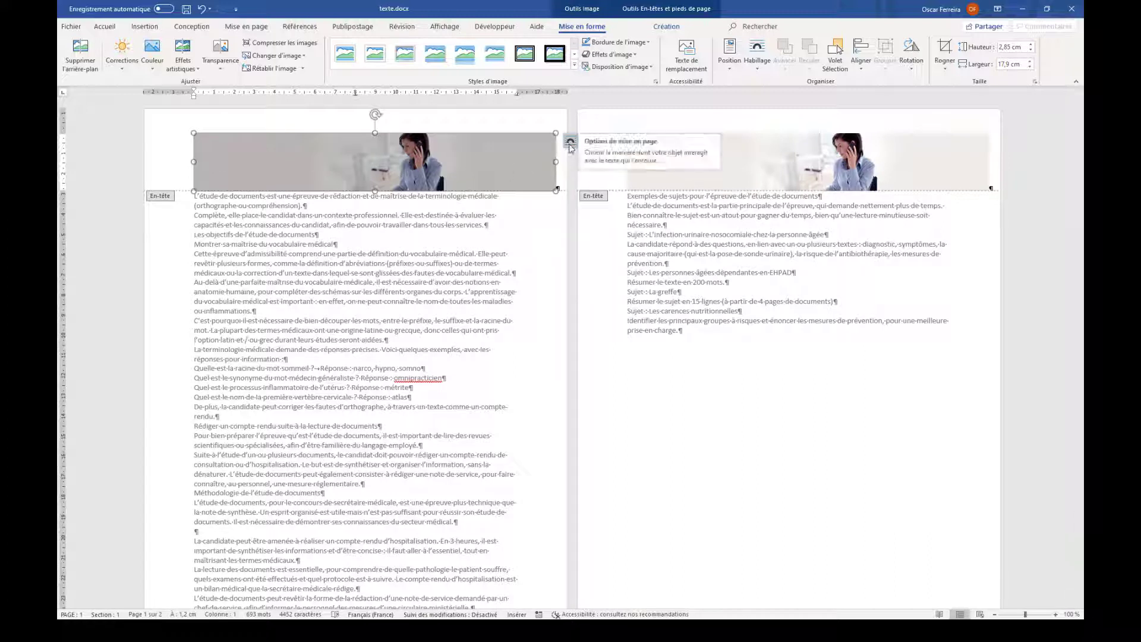
click(569, 142)
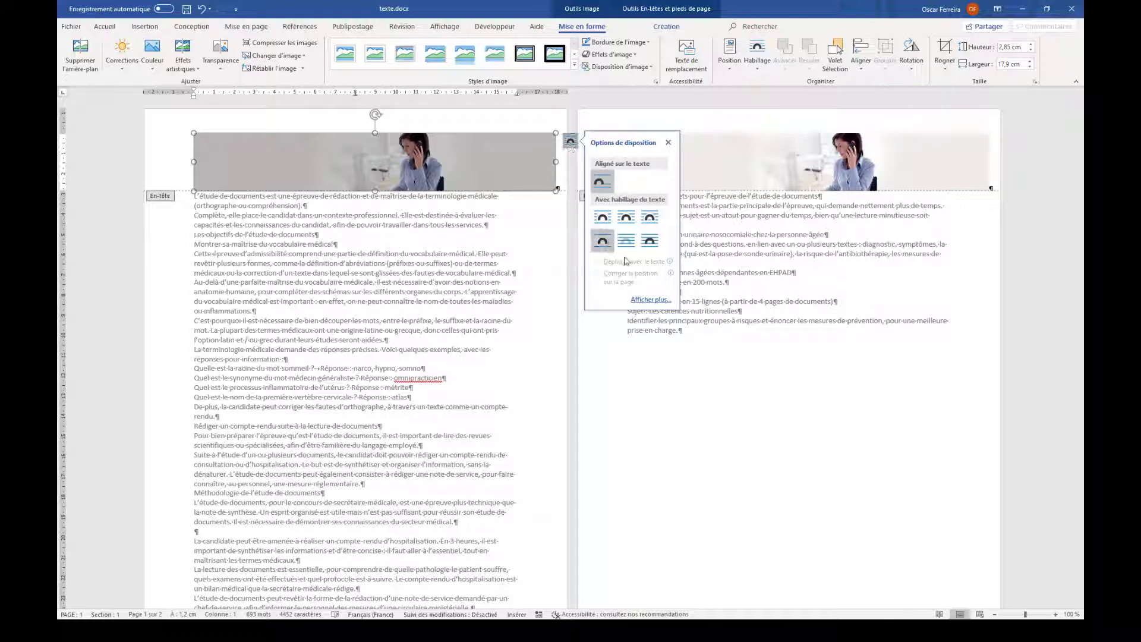
click(651, 298)
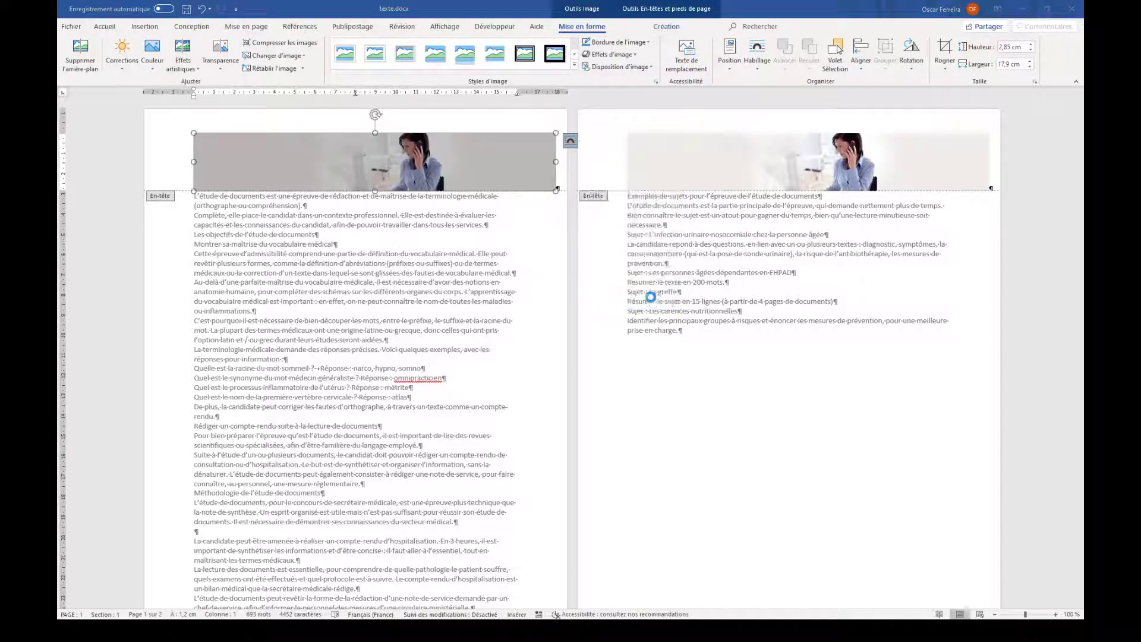
click(467, 205)
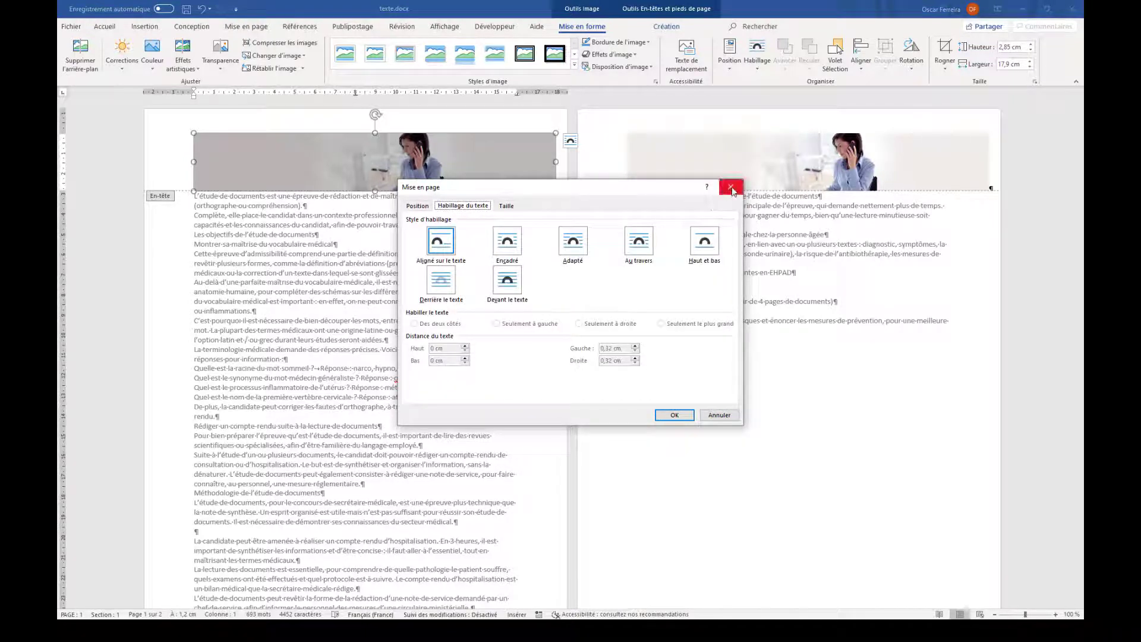
click(731, 187)
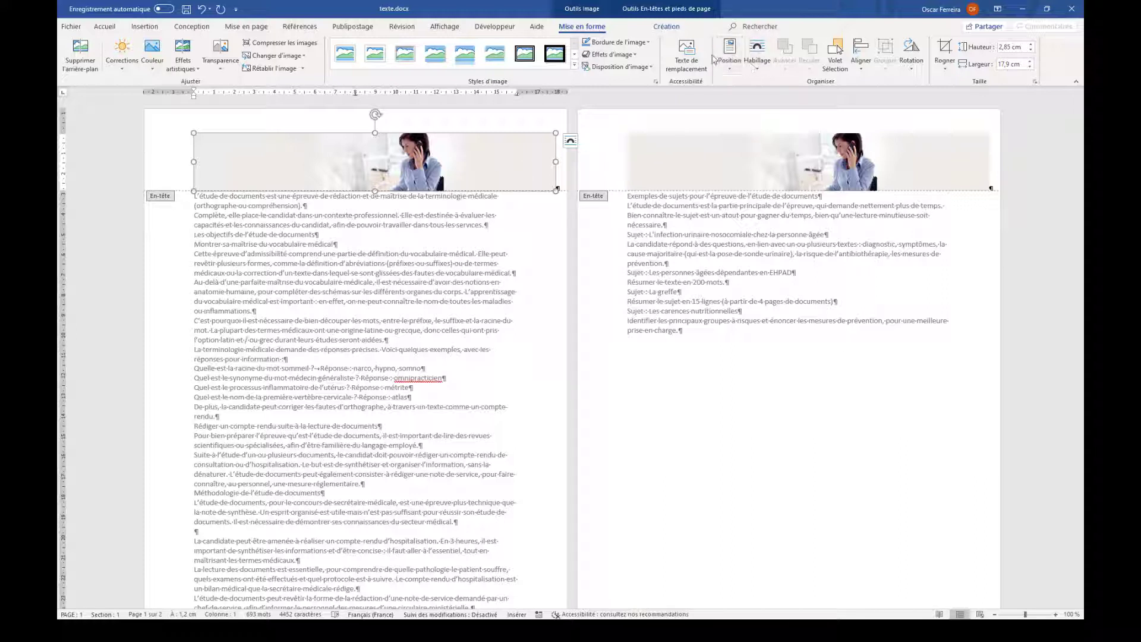
- Set the banner picture's text wrapping to Derrière le texte and move it to the upper-left corner of the page
click(758, 72)
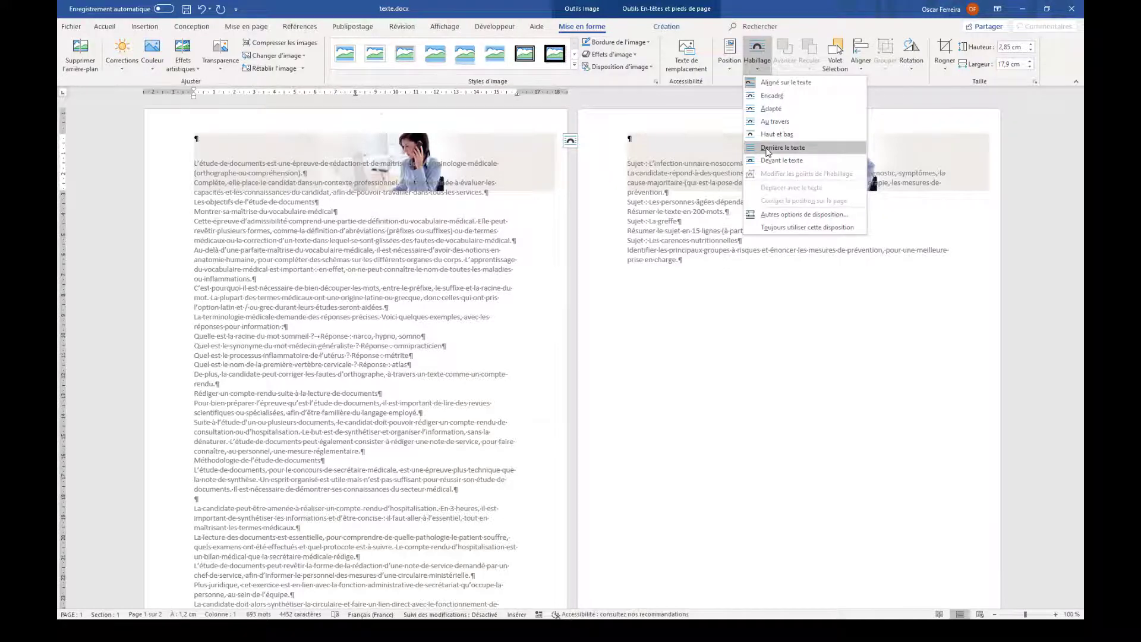
click(766, 149)
drag(255, 148, 213, 121)
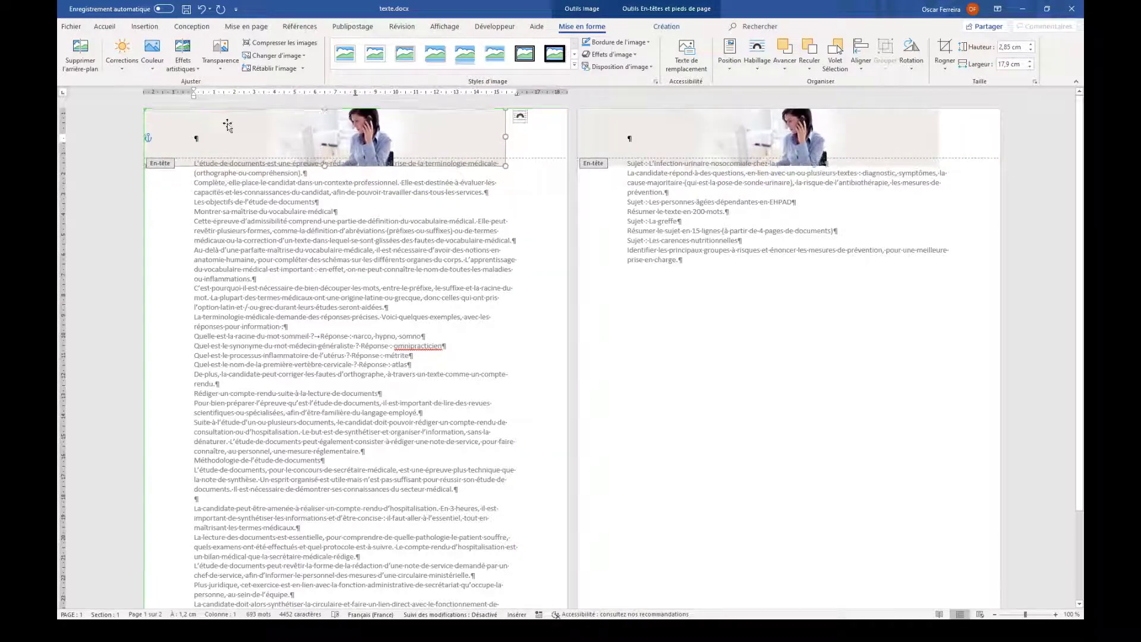
- Resize the banner to the full page width, about 20.95 cm, and to the header boundary, about 2.49 cm high
drag(504, 166, 566, 157)
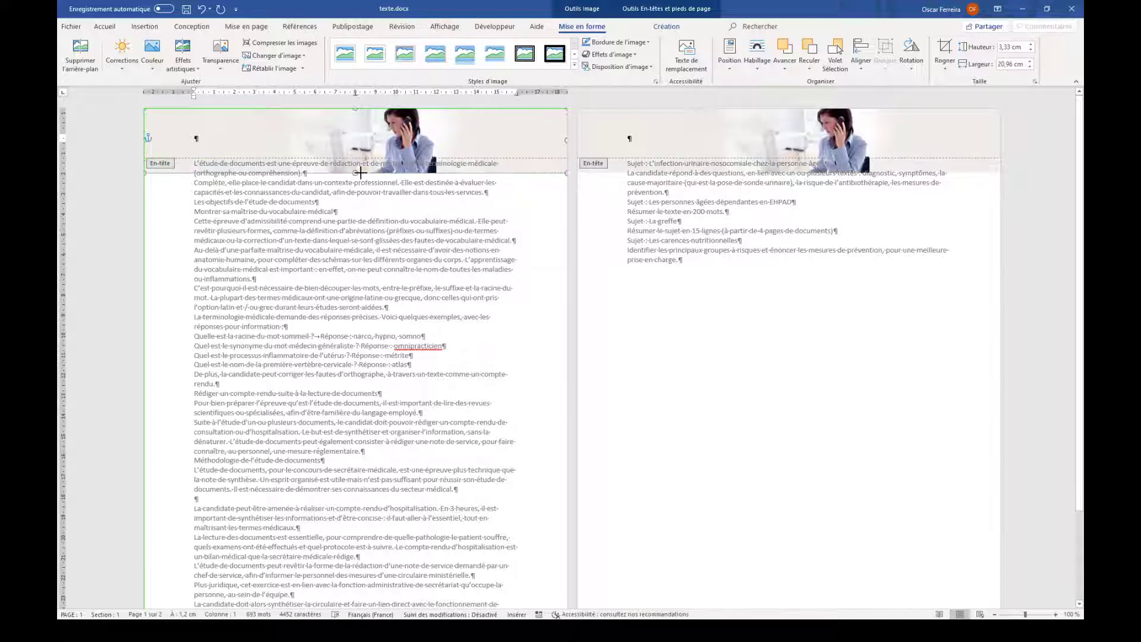
click(363, 146)
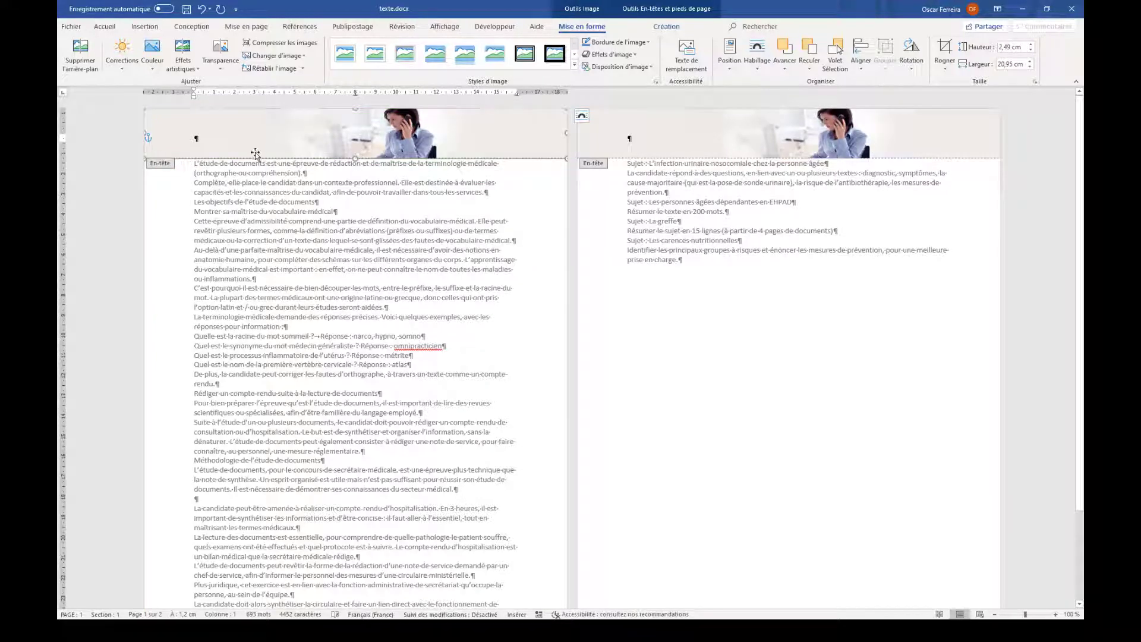
drag(355, 157, 354, 166)
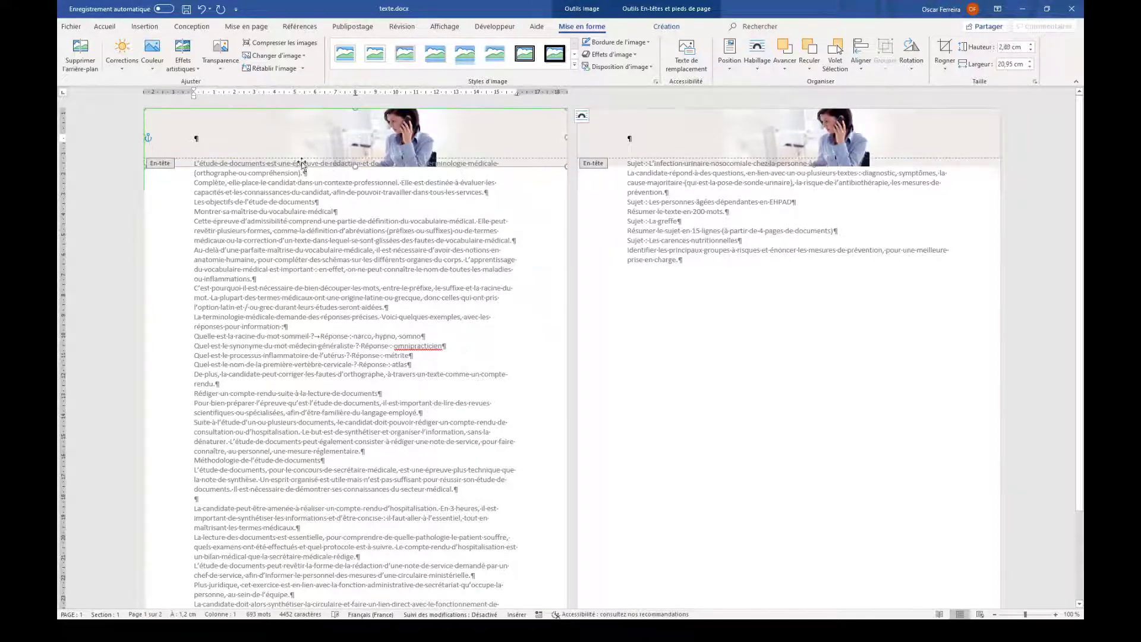
drag(349, 165, 355, 157)
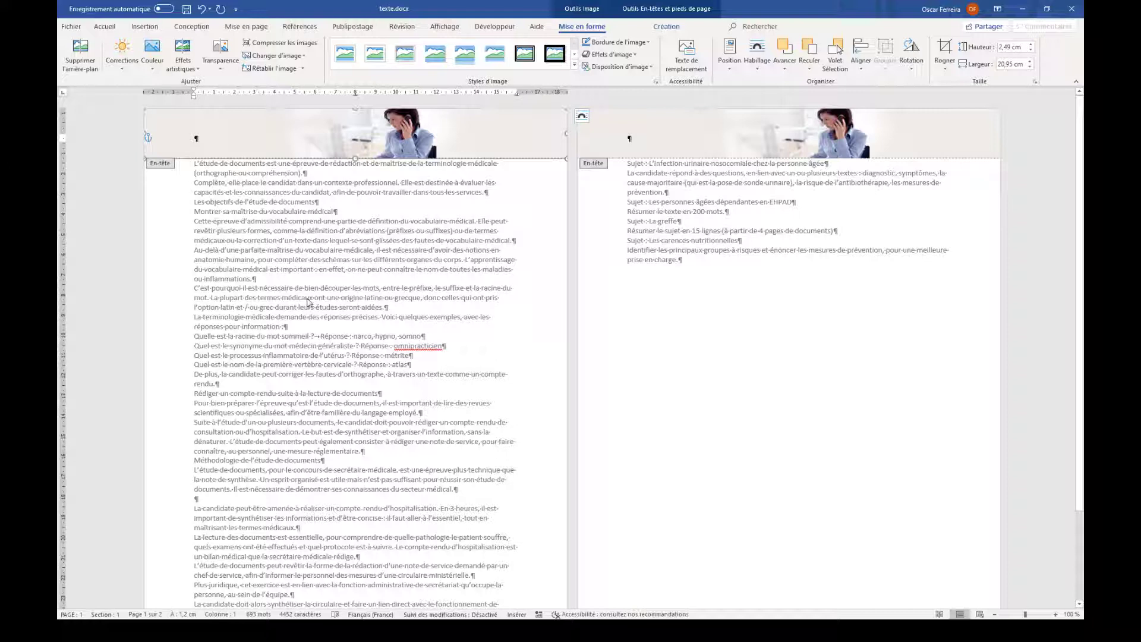
- Enter the header title "Etude de documents du concours de secrétaire médicale" and correct its first word to "Étude"
click(200, 142)
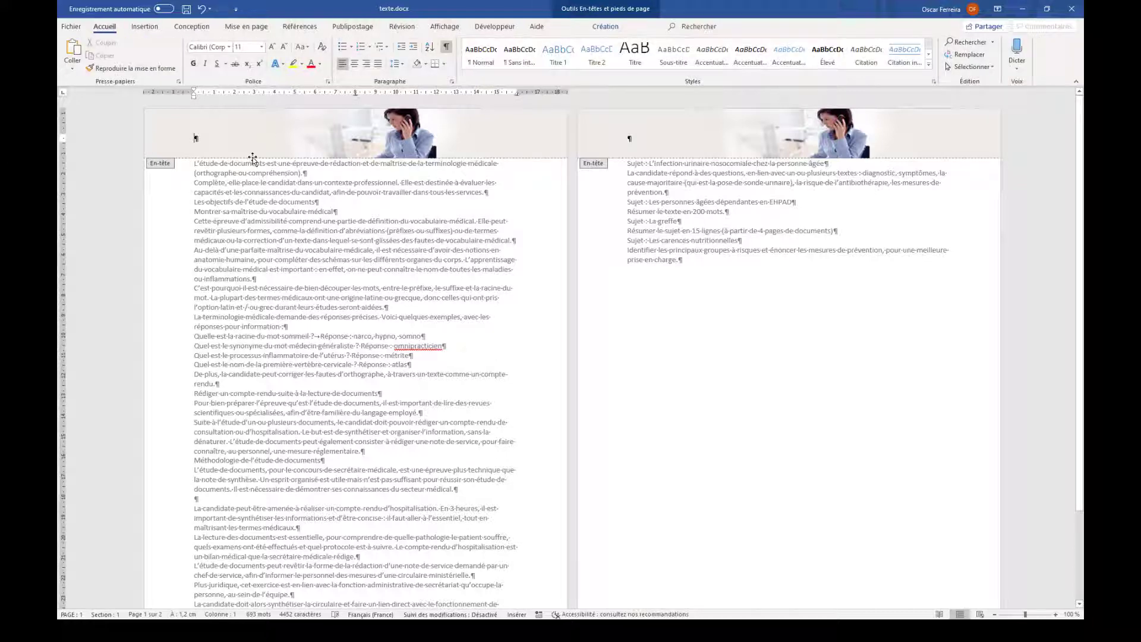
text(Etude de documents du cou)
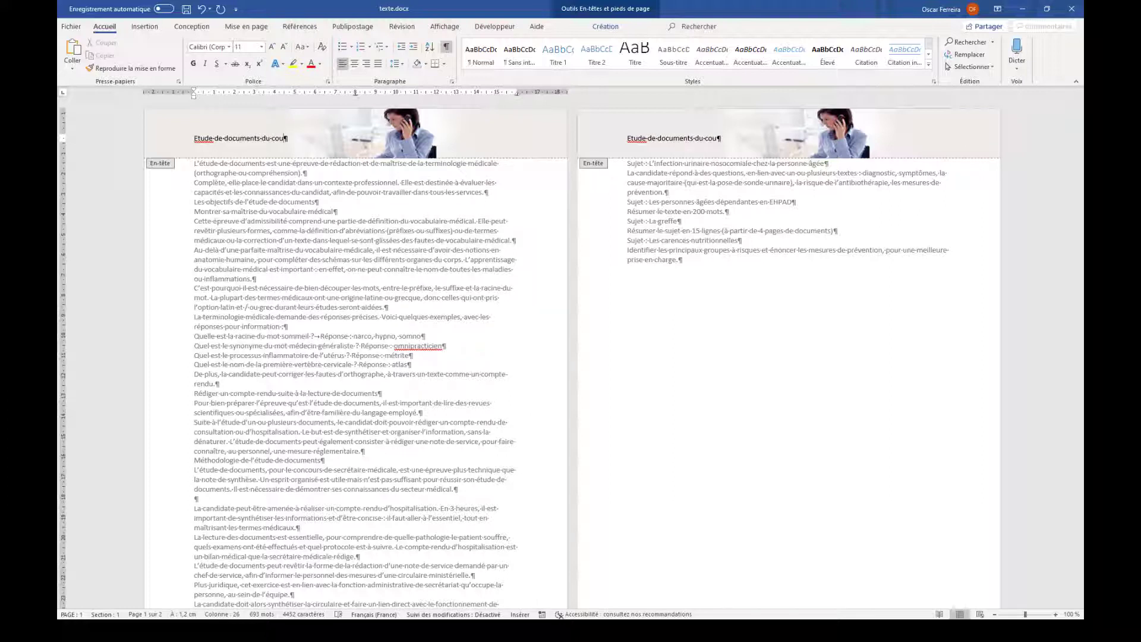
key(BackSpace)
text(ncours de secrétaire médicale)
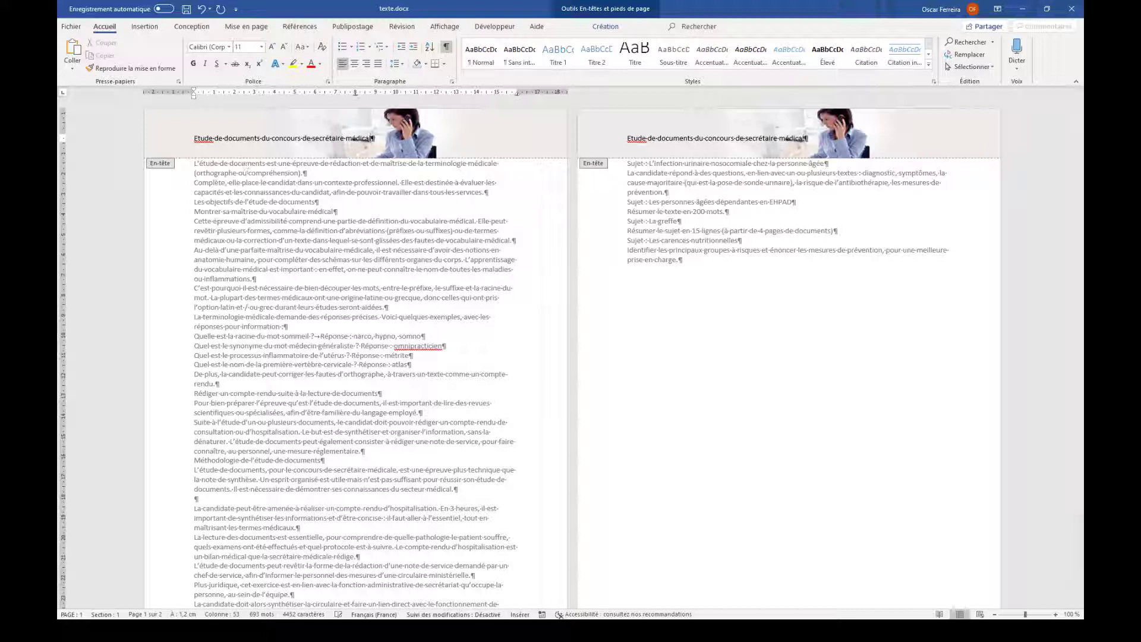
right_click(205, 137)
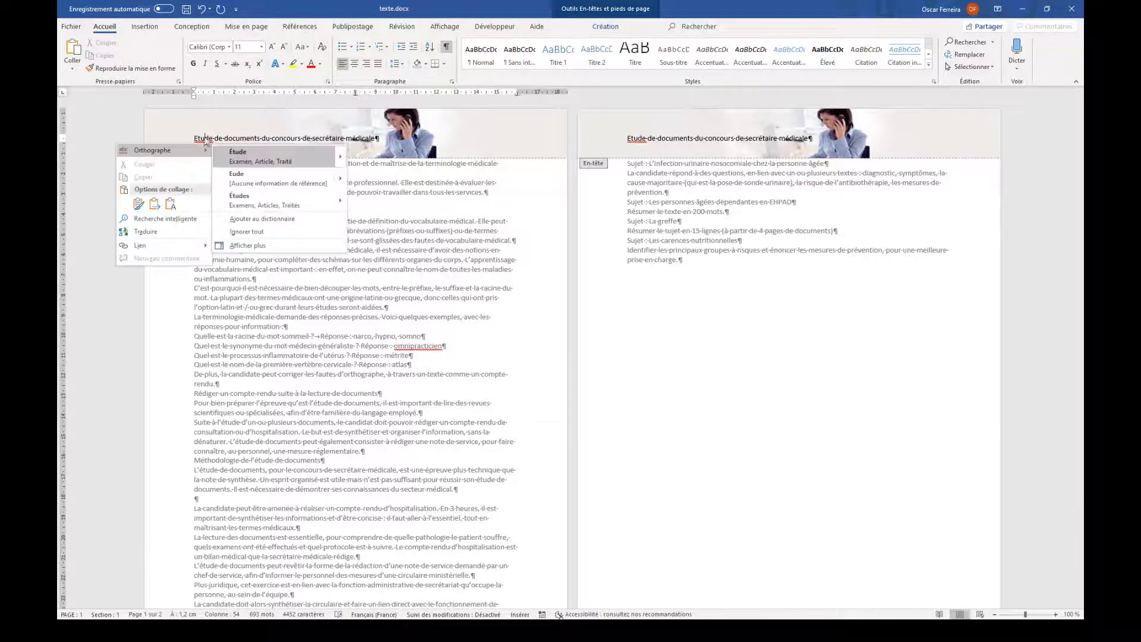
click(239, 149)
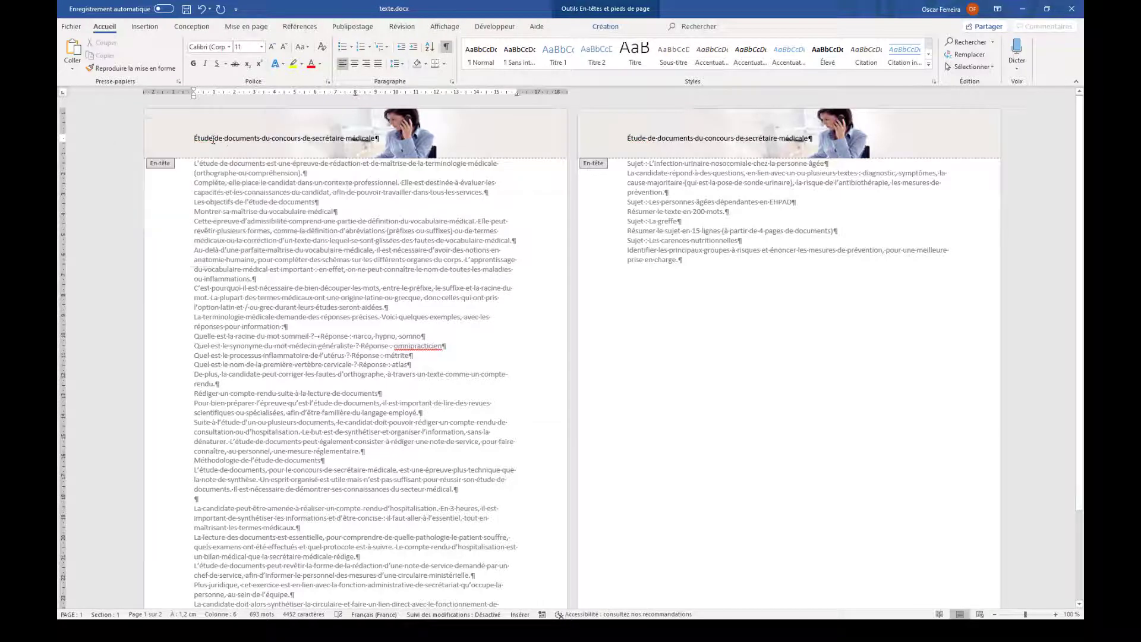
- Increase the font size of the whole header title to 18
drag(196, 138, 375, 136)
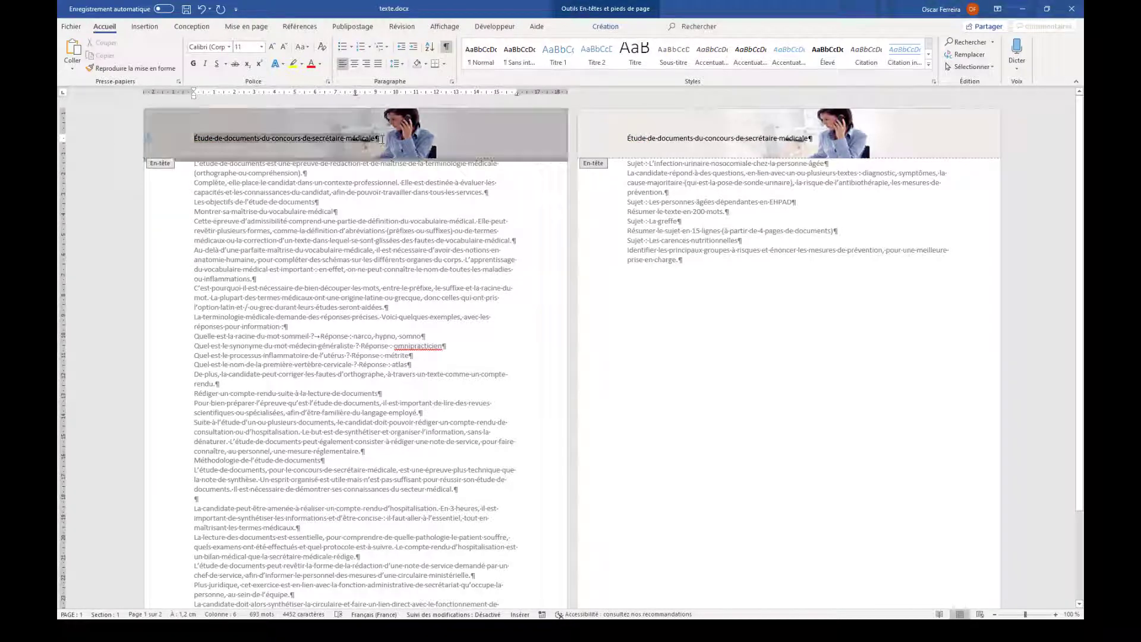
click(272, 47)
click(272, 48)
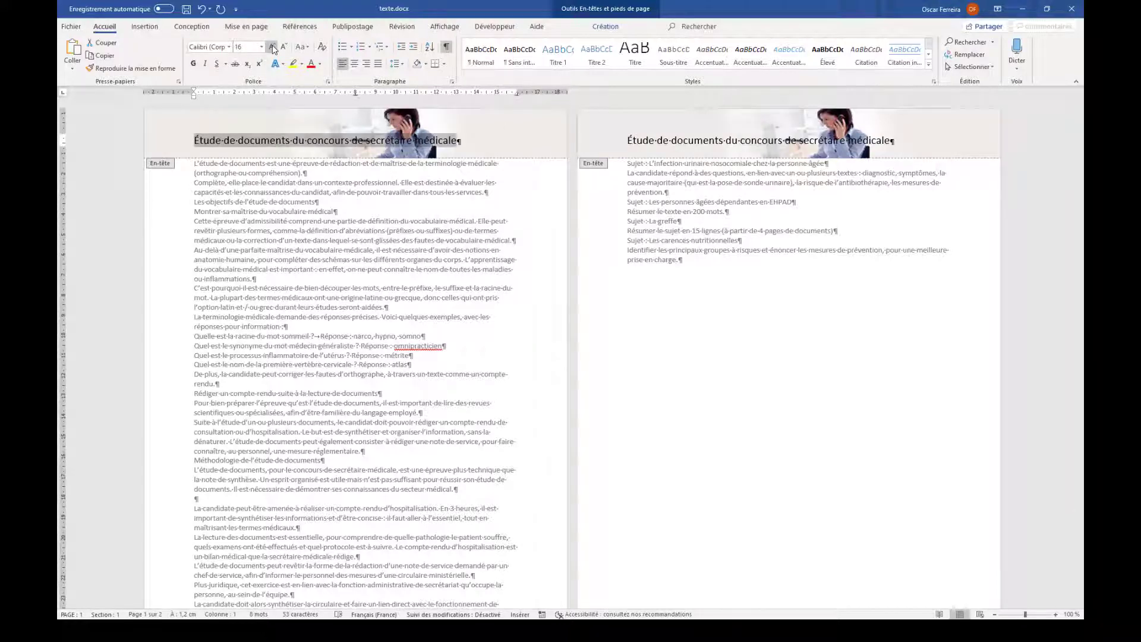
click(273, 47)
- Recolour the header title dark pink using the extended standard colour palette and increase its font size to 26
click(320, 65)
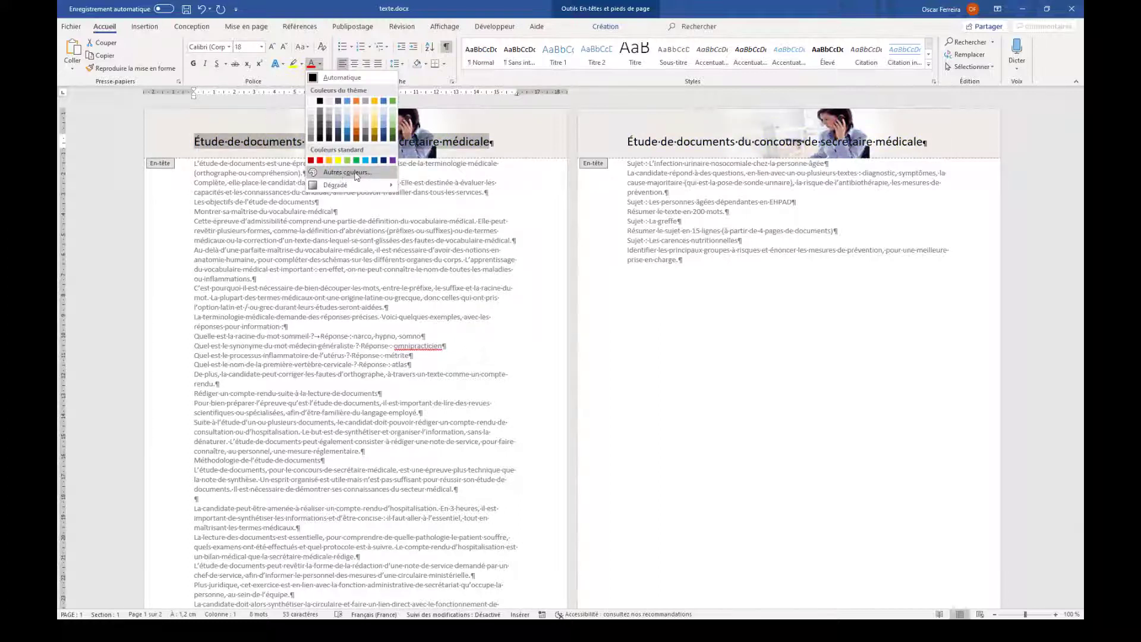
click(338, 173)
click(571, 296)
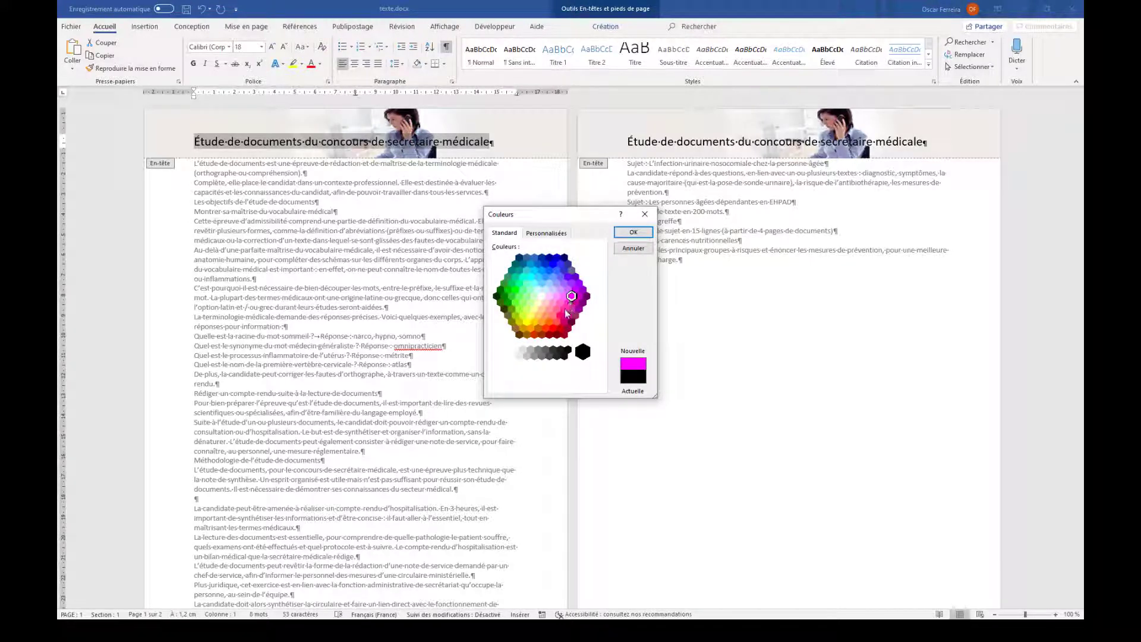
click(560, 316)
click(563, 297)
click(571, 296)
click(578, 296)
click(564, 309)
click(632, 232)
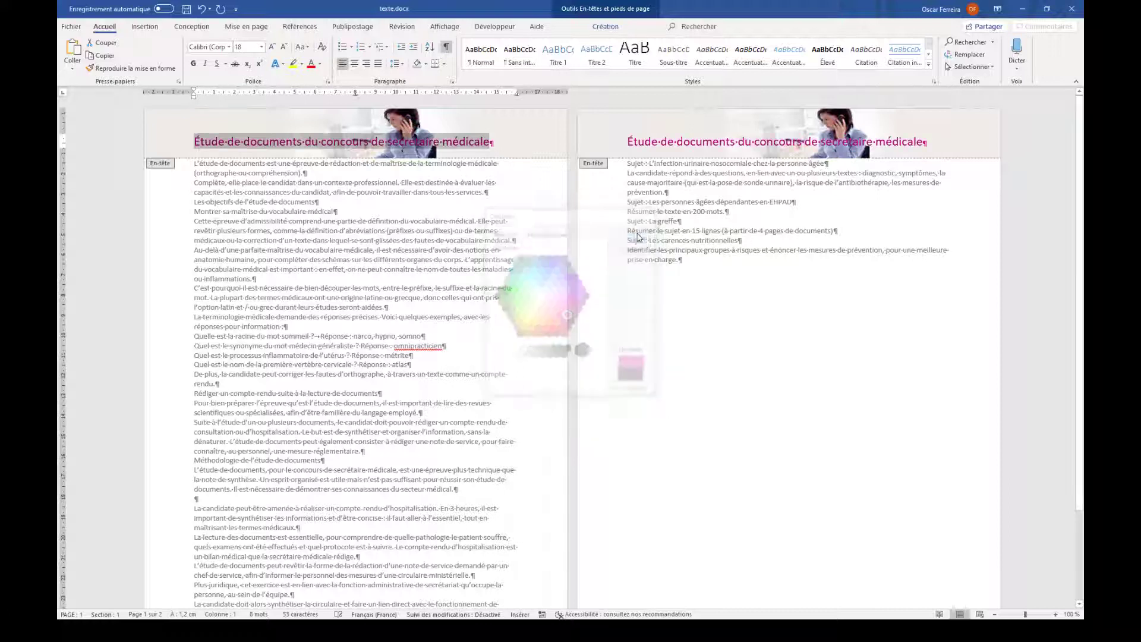
click(271, 46)
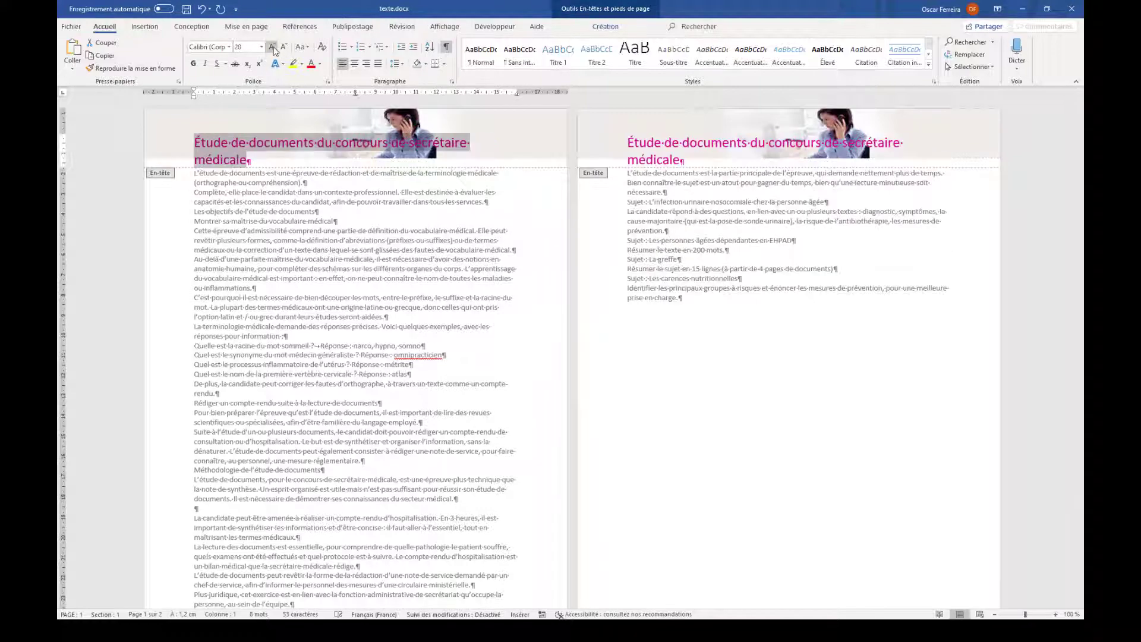
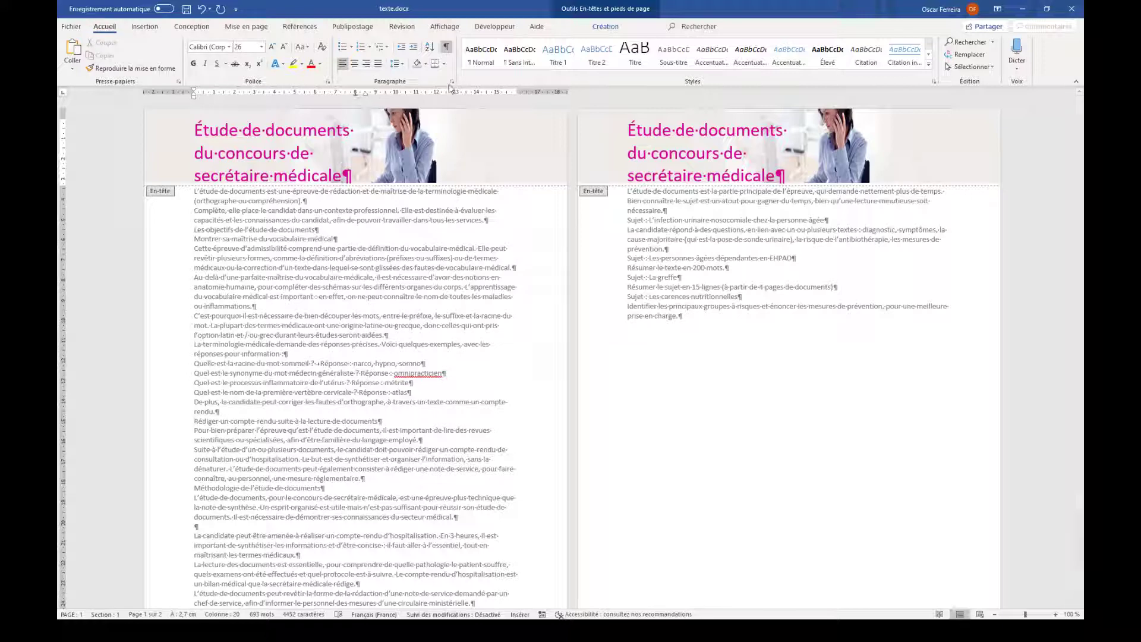
- Add an empty paragraph below the header title and apply the Sans interligne style to it
click(452, 81)
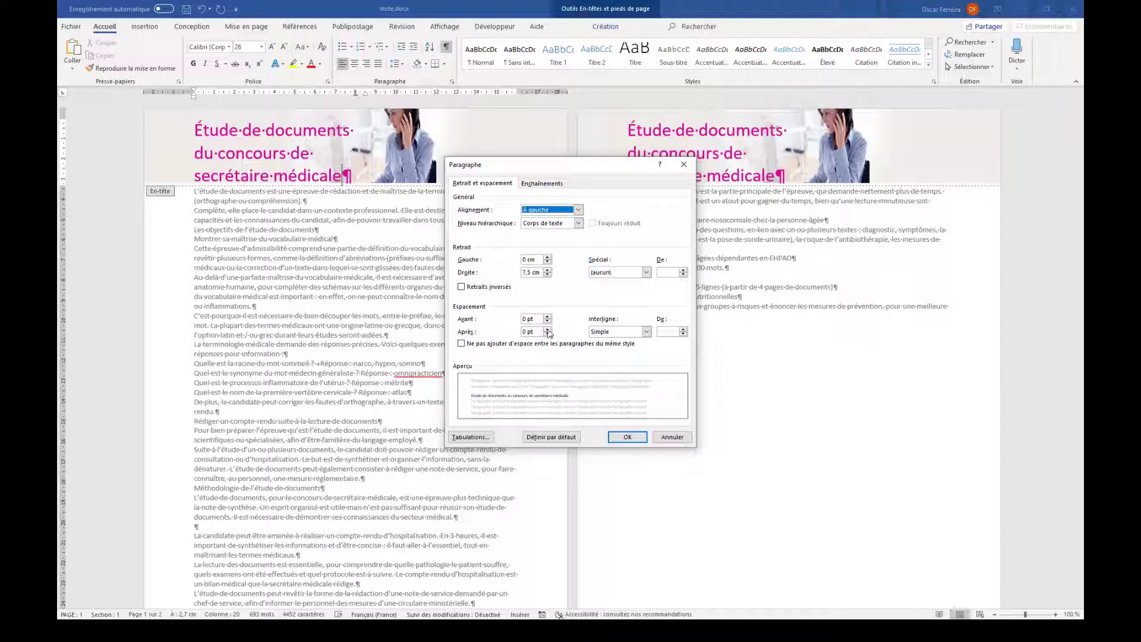
click(672, 437)
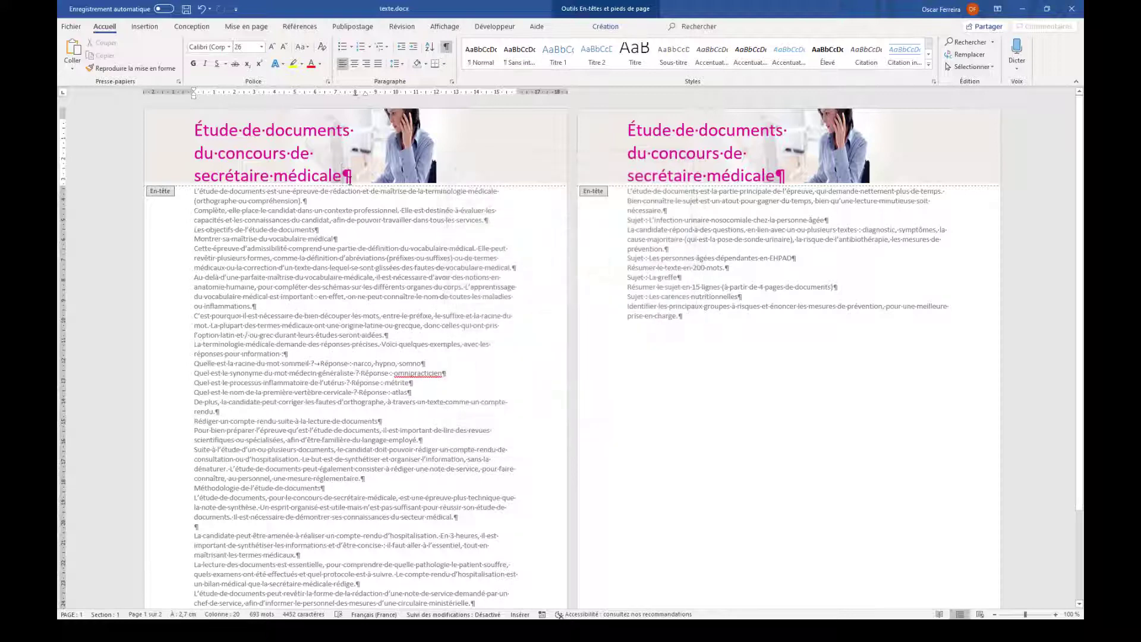
key(Return)
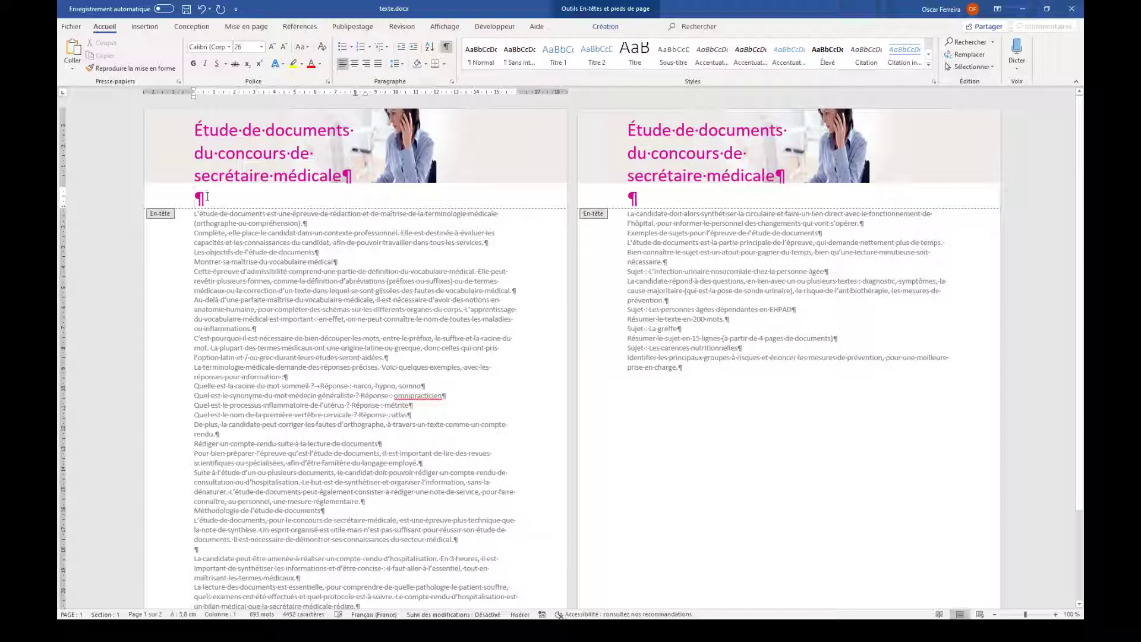
click(483, 54)
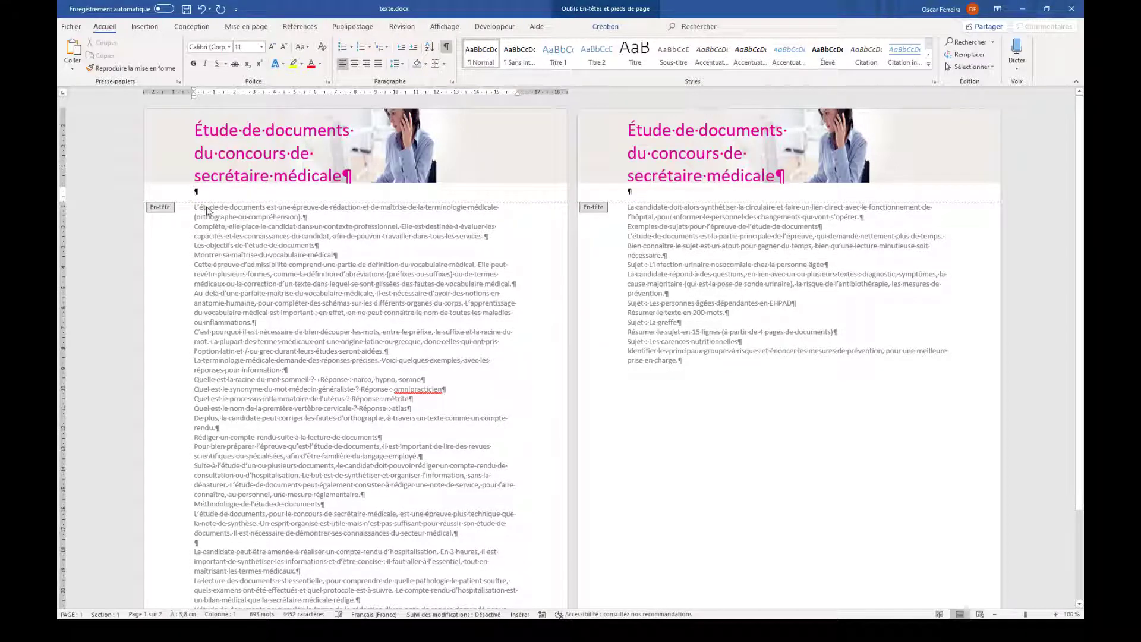
click(525, 60)
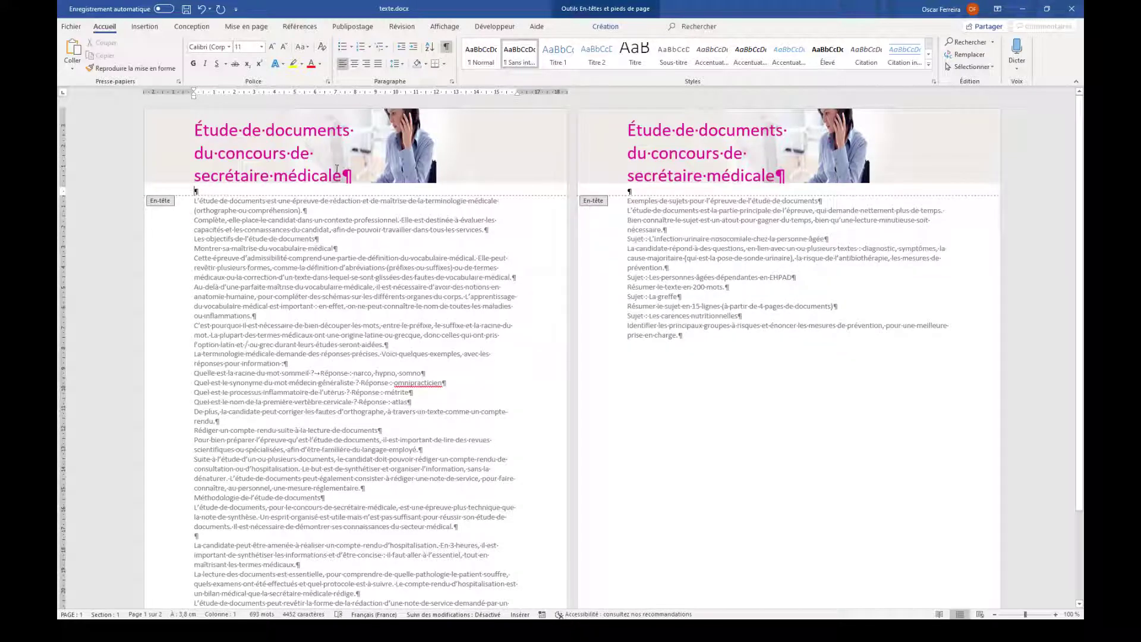
- Enlarge the banner picture to cover the full page width down to the header boundary and shift the woman's image slightly left
click(372, 161)
drag(354, 182, 351, 196)
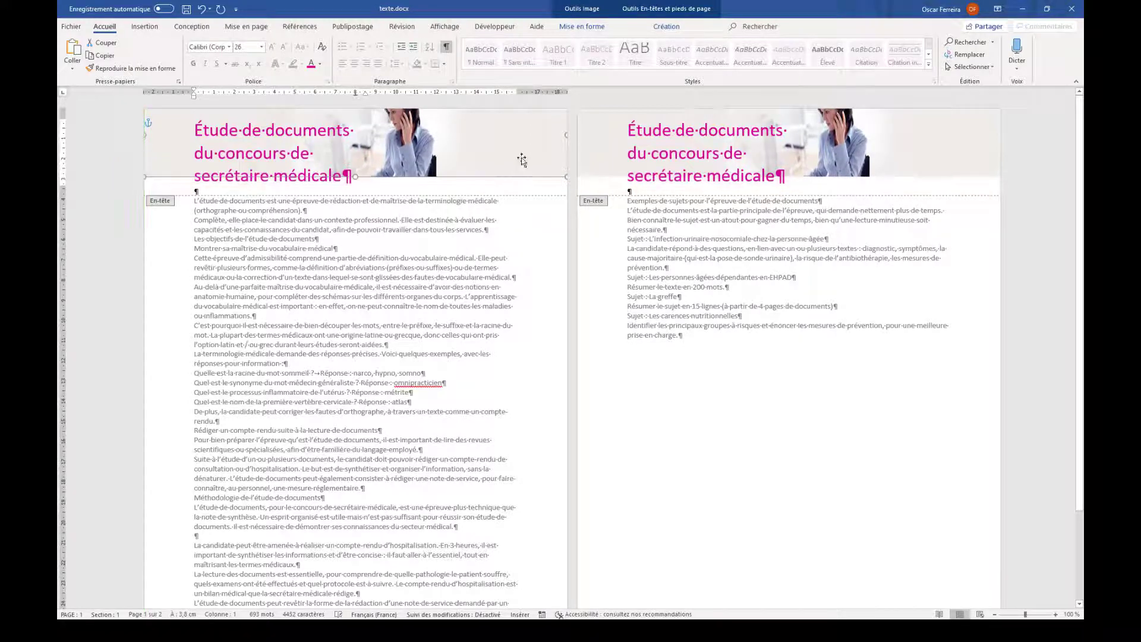
drag(567, 178, 425, 161)
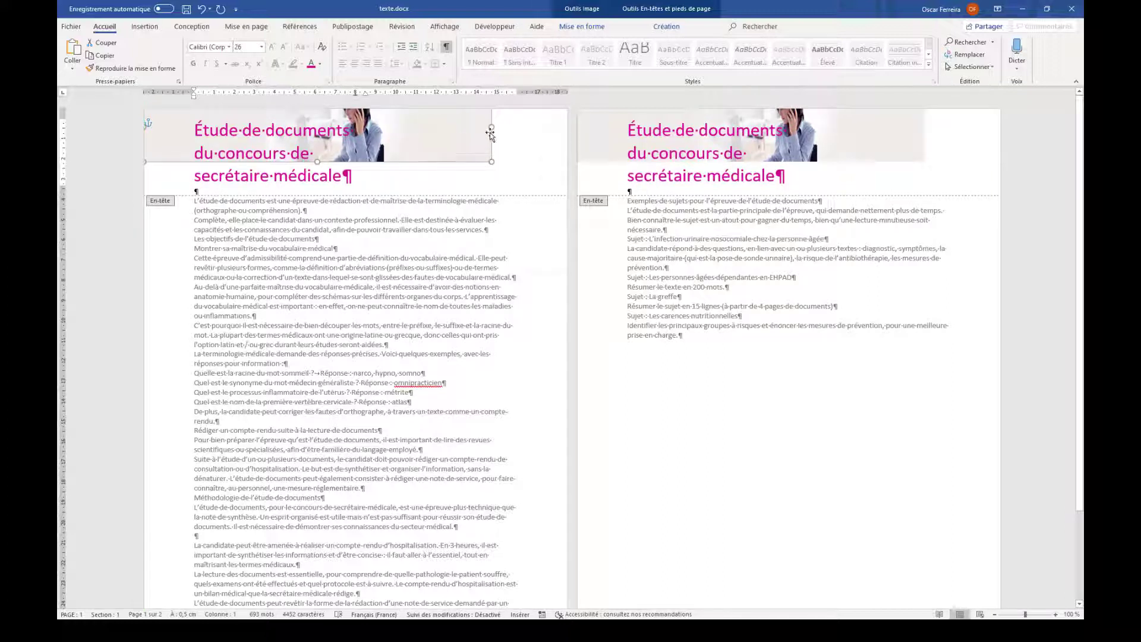
drag(491, 126, 508, 196)
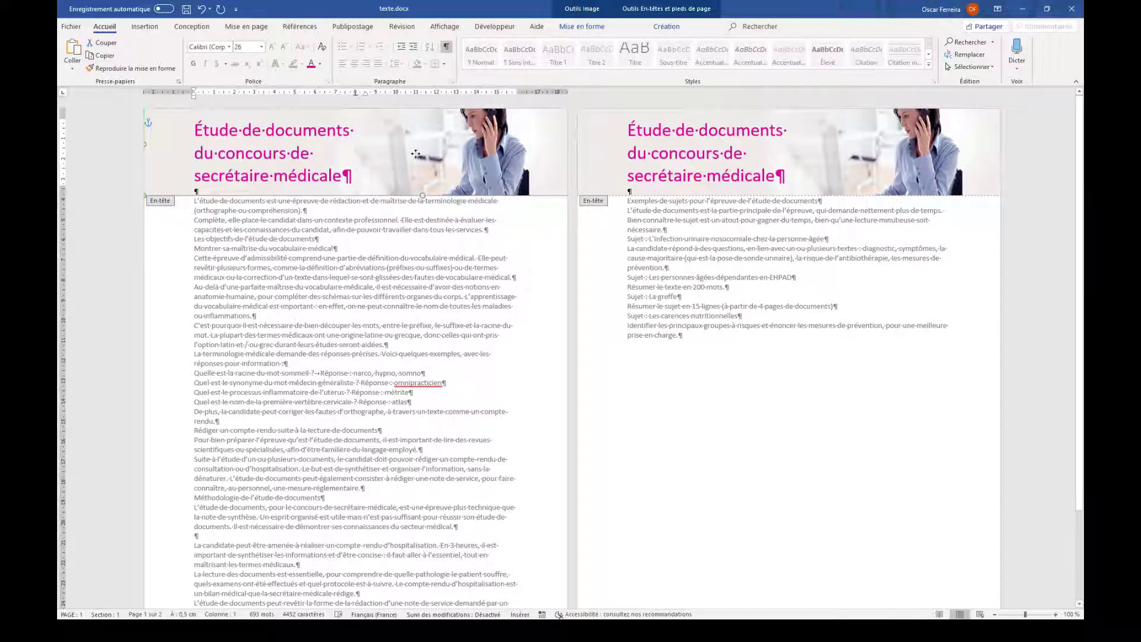
drag(415, 157, 399, 154)
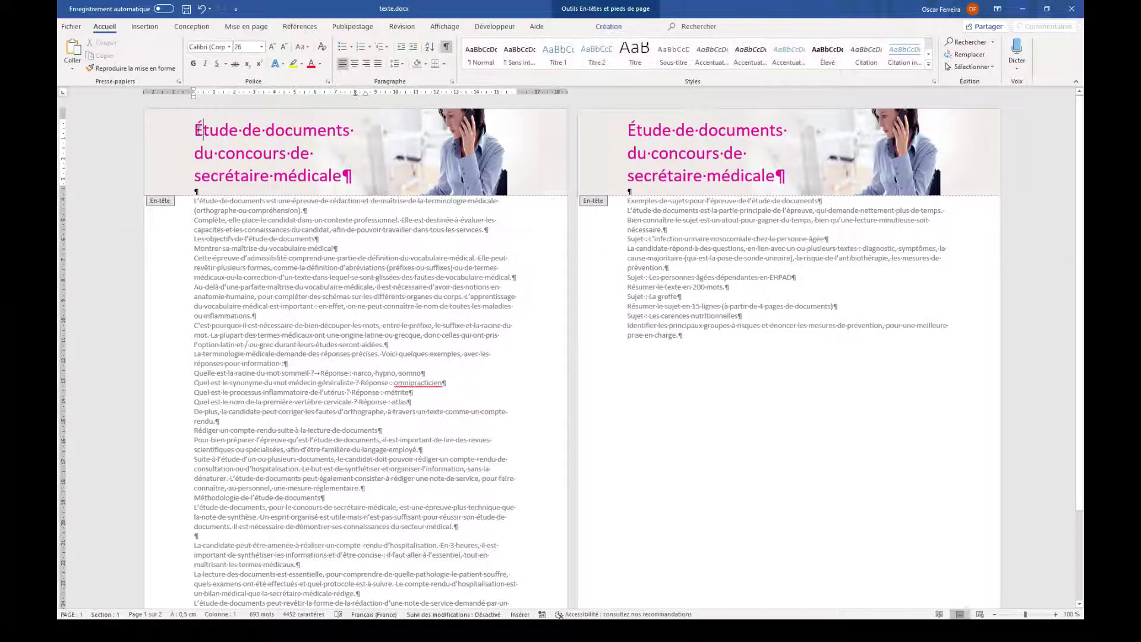
- Make the whole header title bold and compare the header with the model etude de document-correction.docx
drag(198, 130, 351, 177)
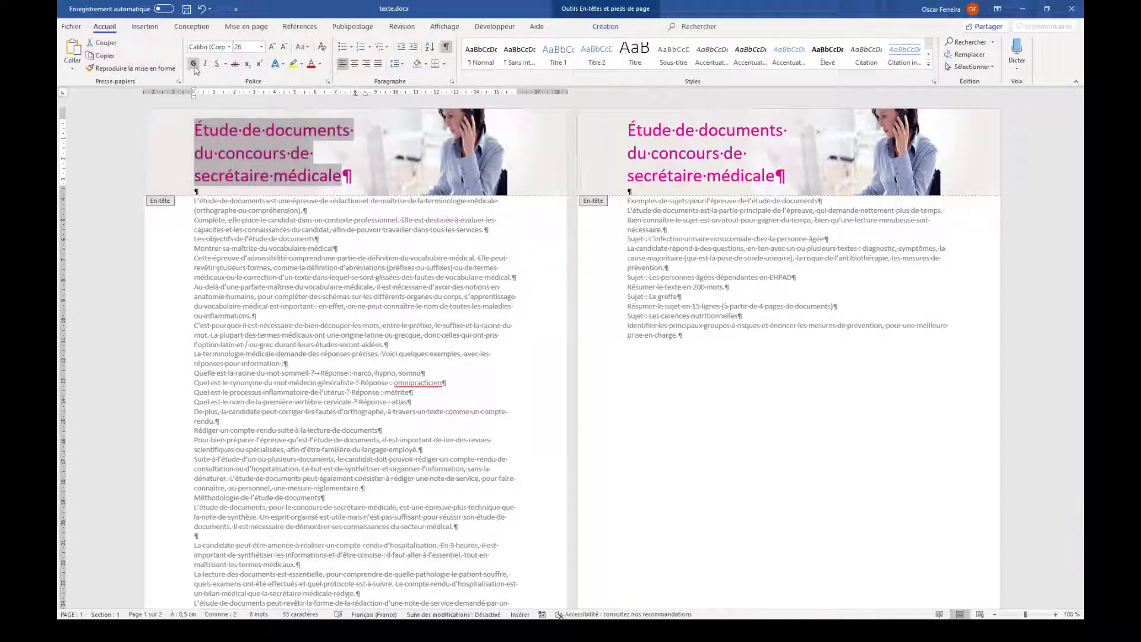
click(468, 168)
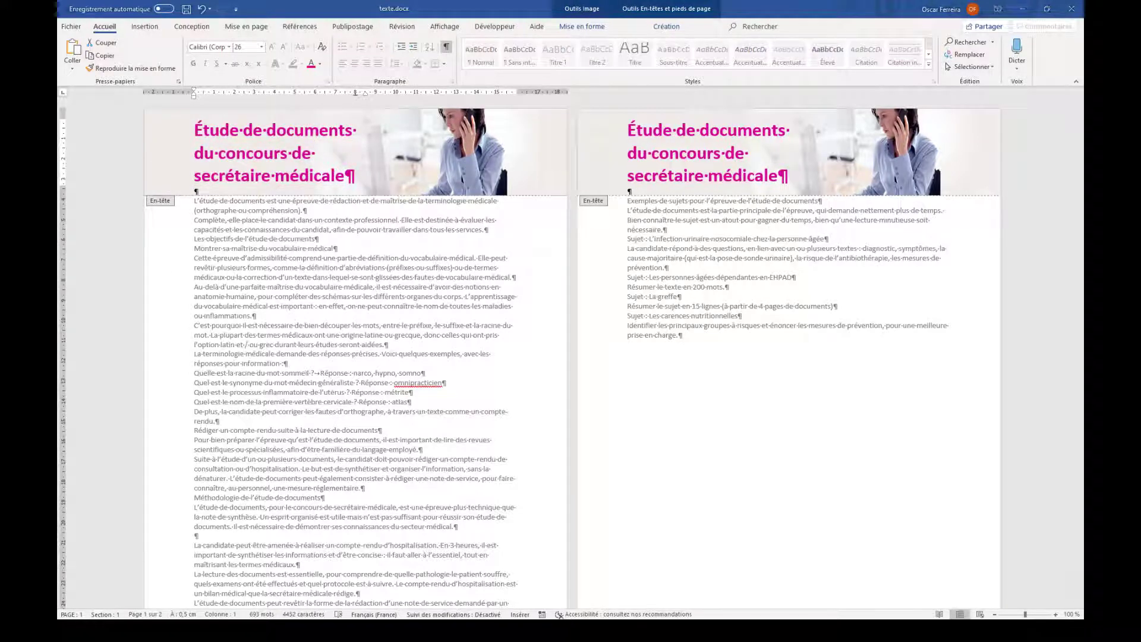
drag(60, 168, 625, 247)
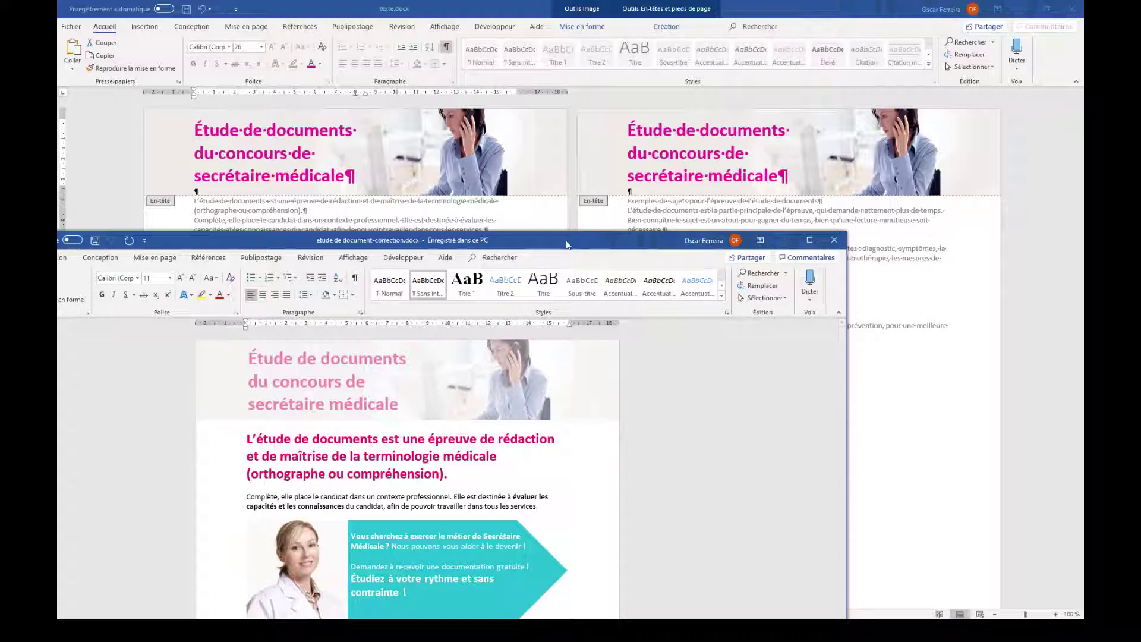
key(super+Down)
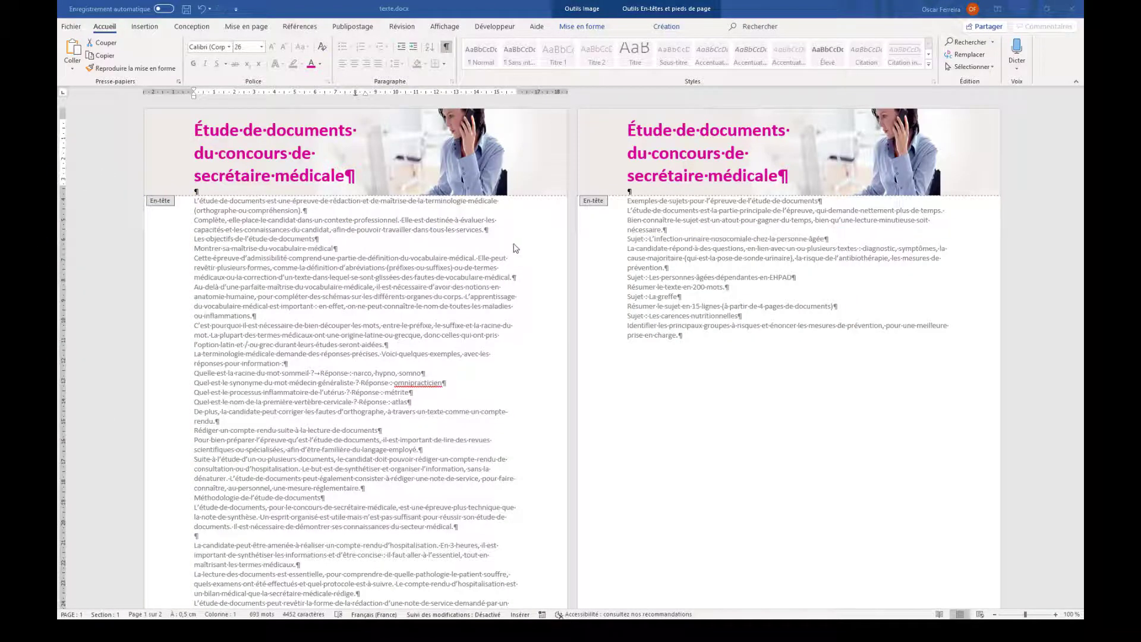
- Leave header editing and insert an empty paragraph before the first line of body text
key(Escape)
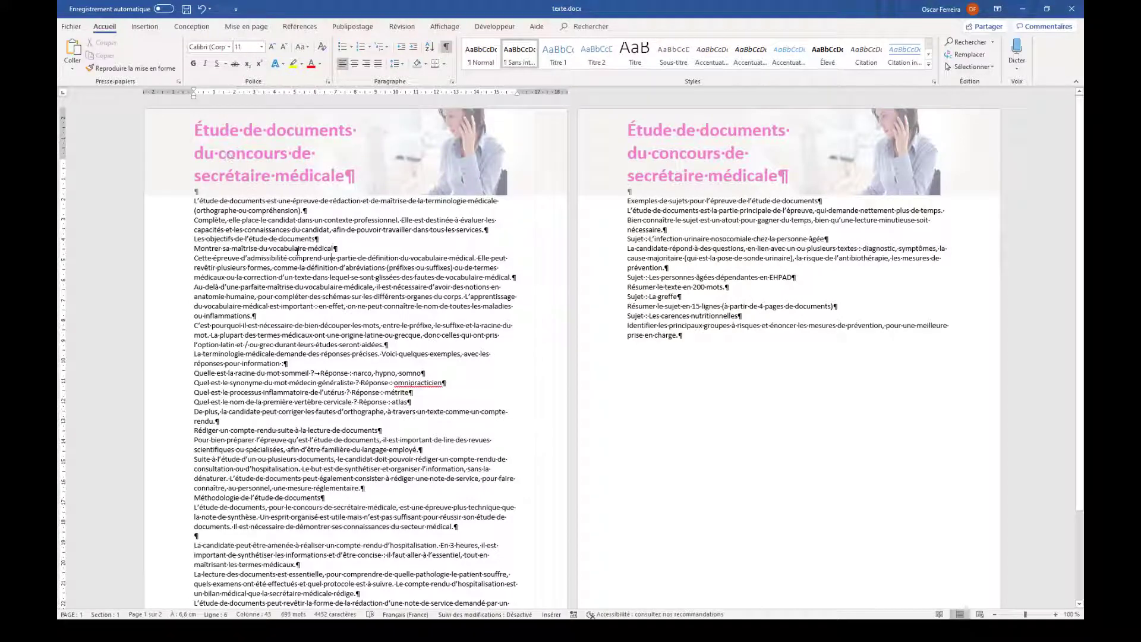
click(204, 200)
key(Return)
- Examine the page footer in the model document etude de document-correction.docx, then return to texte.docx
scroll(763, 305, down, 3)
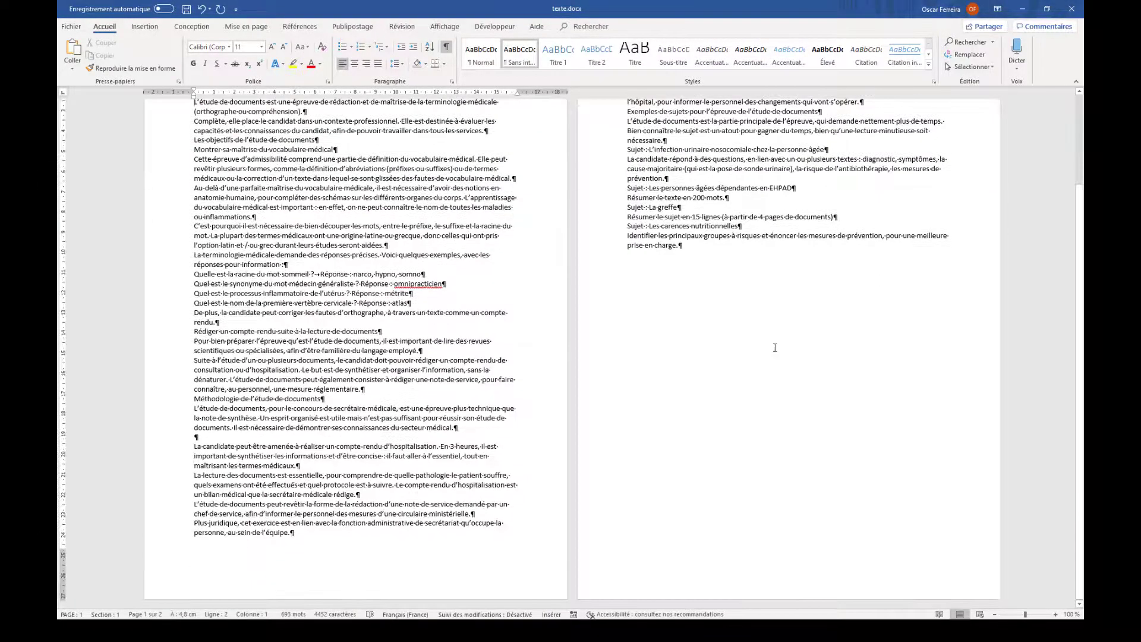
scroll(763, 305, up, 3)
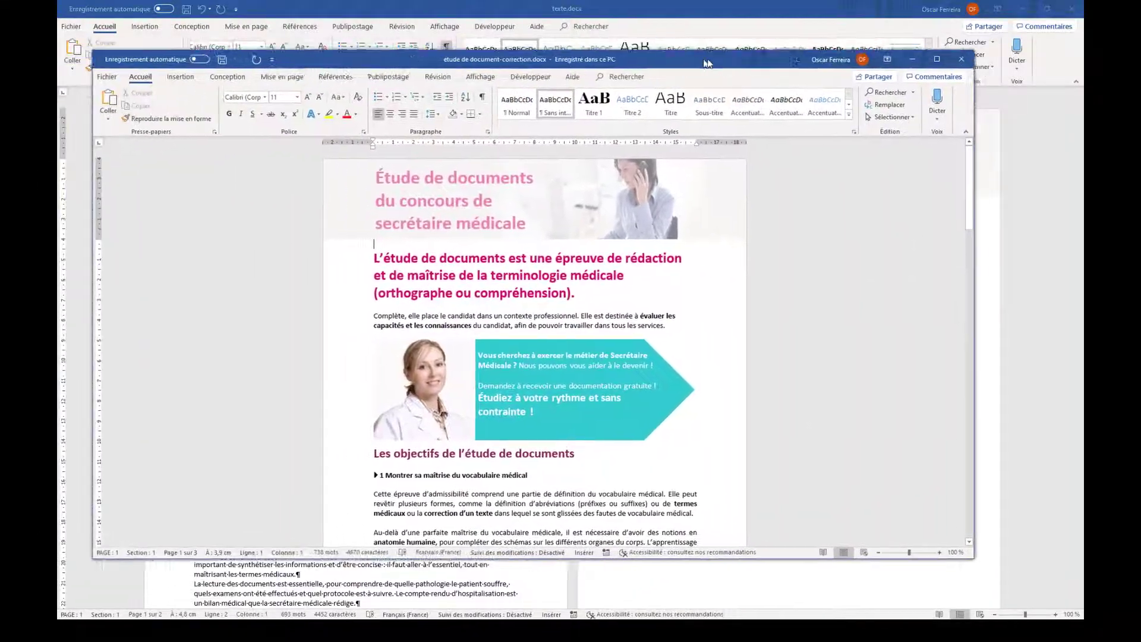
scroll(786, 342, down, 6)
scroll(785, 343, down, 5)
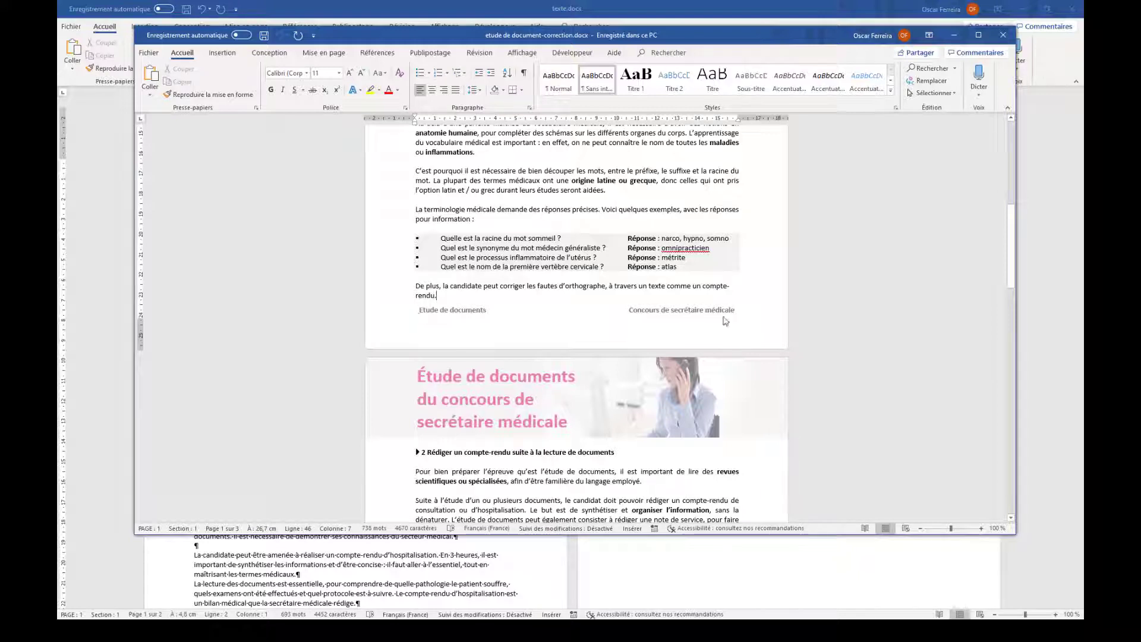
click(954, 35)
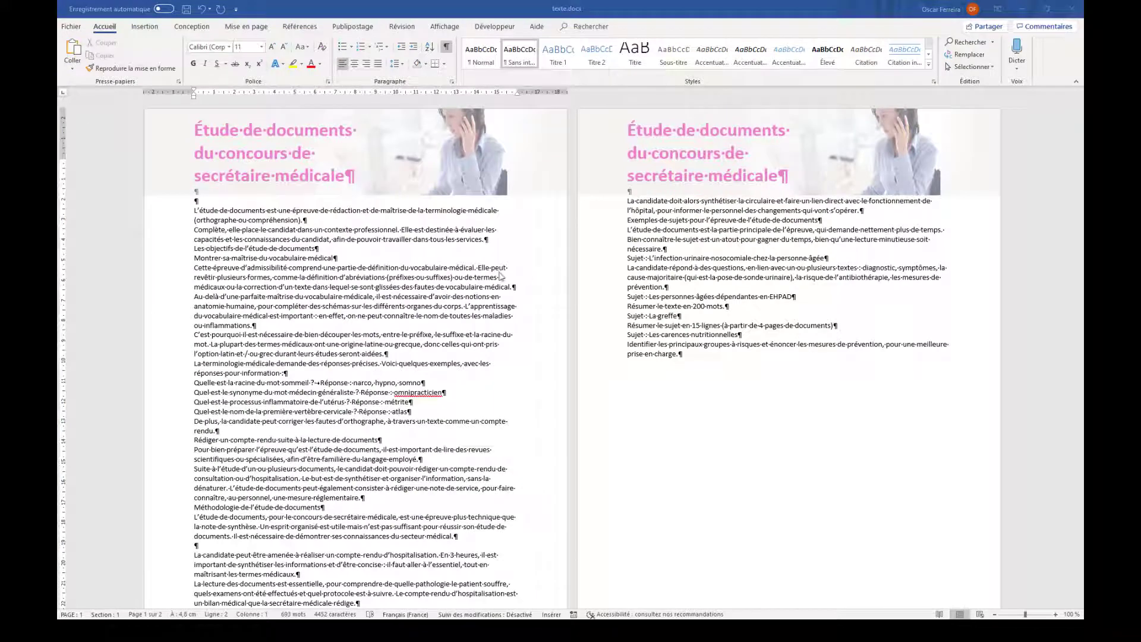
- Open the page footer, enter "Etude de documents" and correct its first word to "Étude"
scroll(499, 276, down, 3)
scroll(499, 276, down, 1)
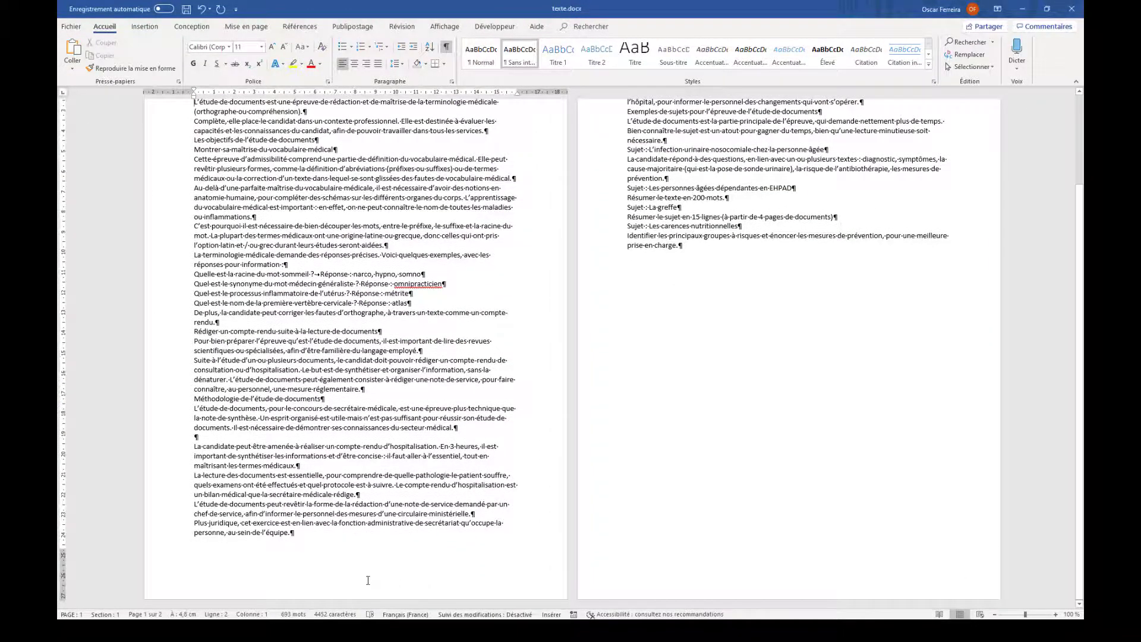
double_click(366, 584)
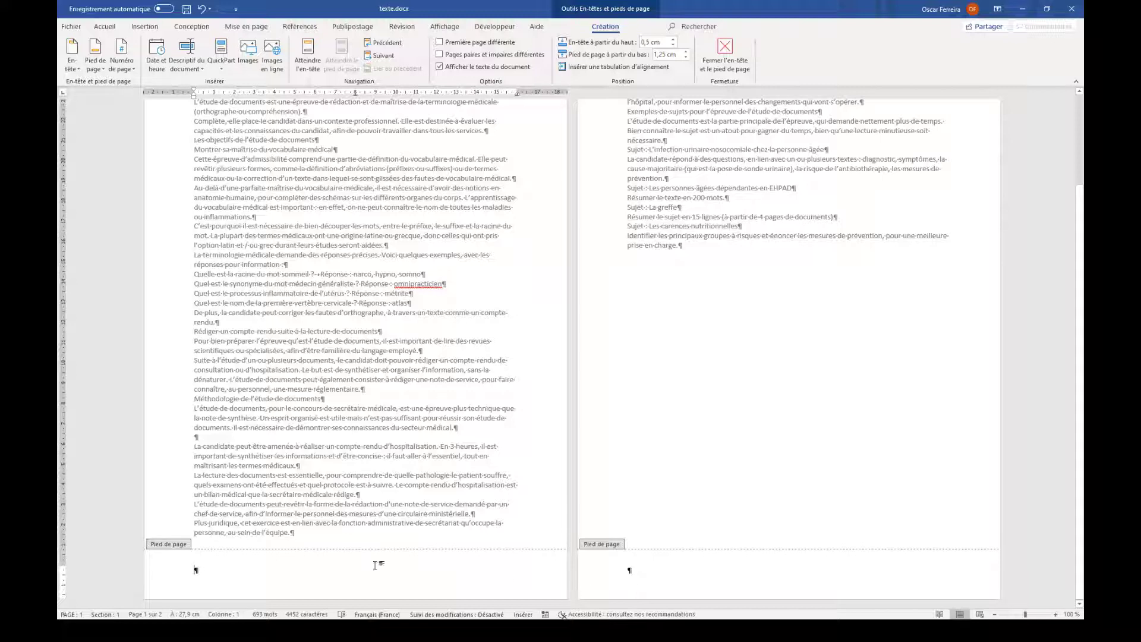
click(144, 28)
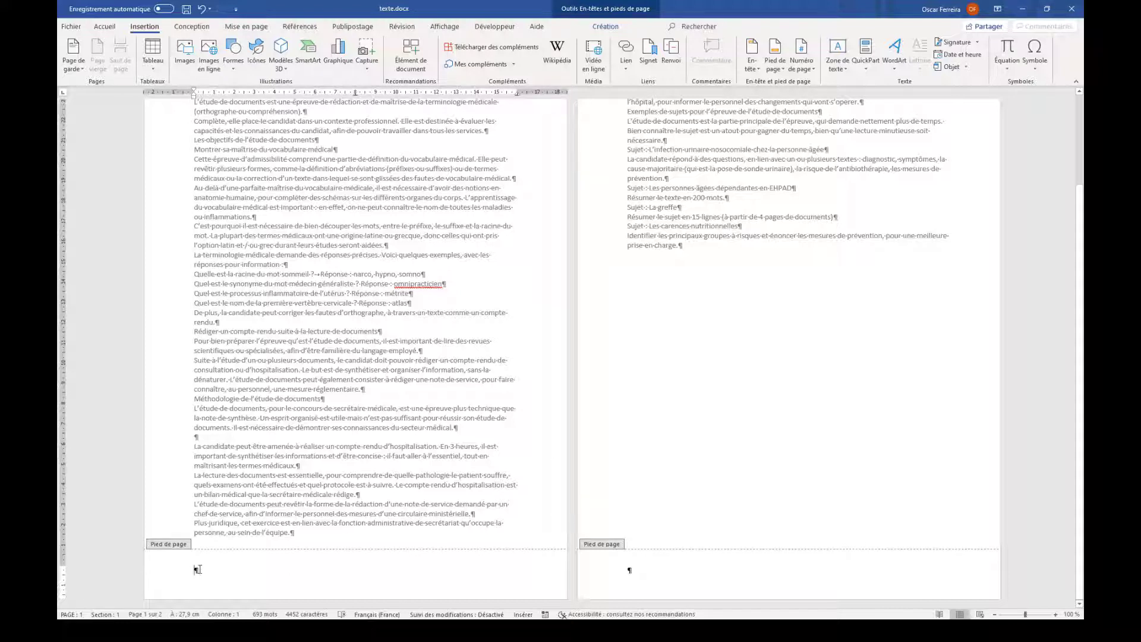
text(E)
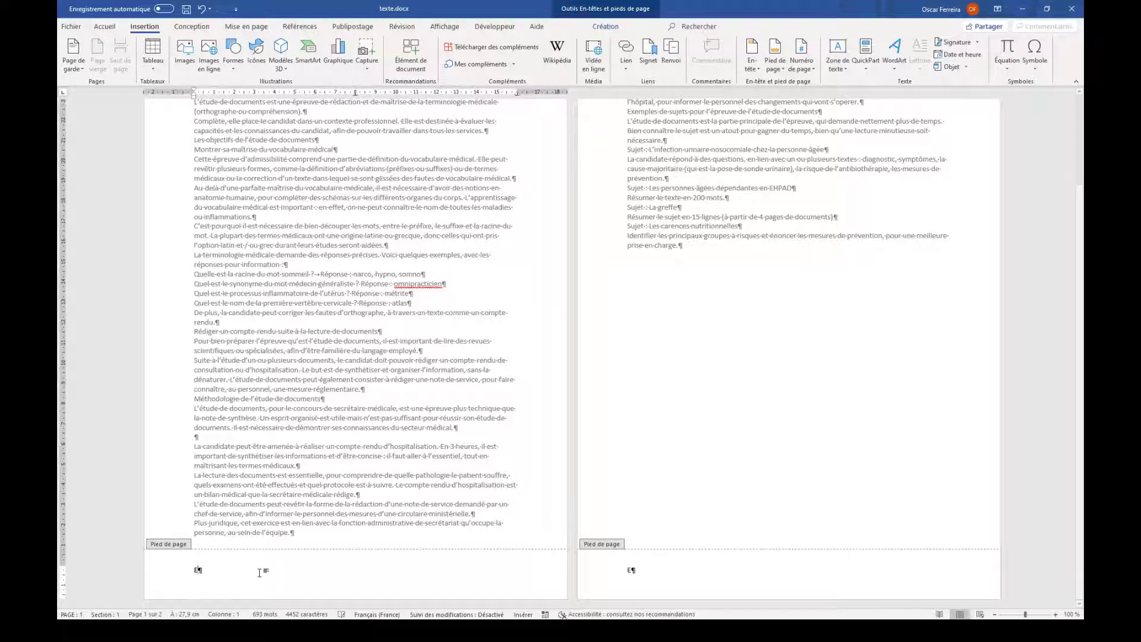
text(tude)
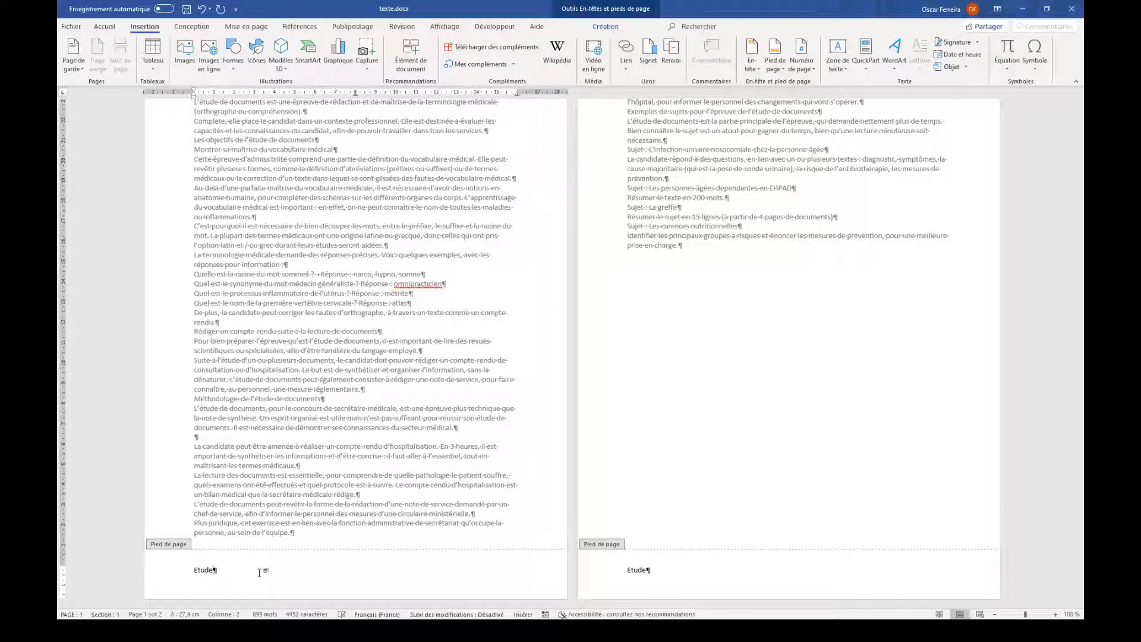
text( de documents)
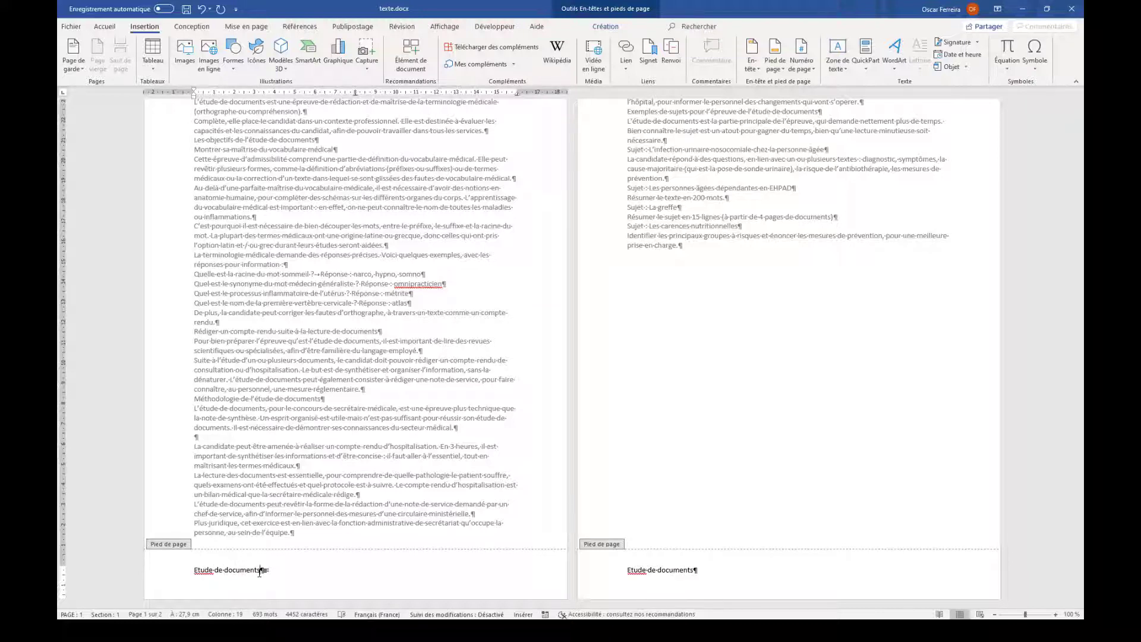
right_click(202, 569)
click(255, 459)
- Make the footer text "Étude de documents" bold
click(171, 570)
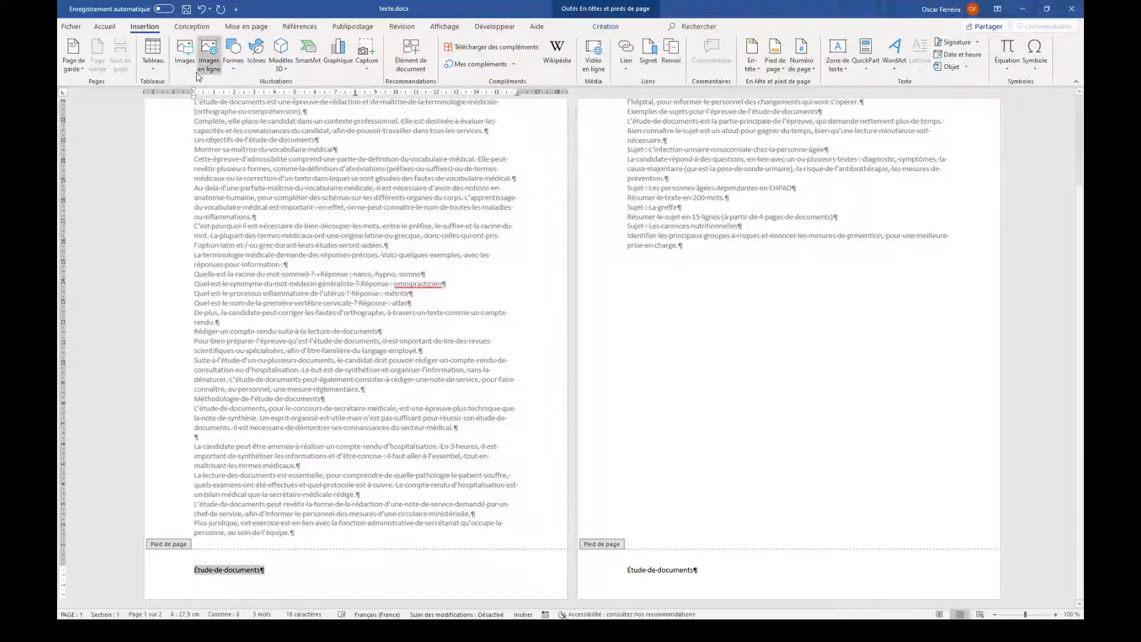
click(104, 26)
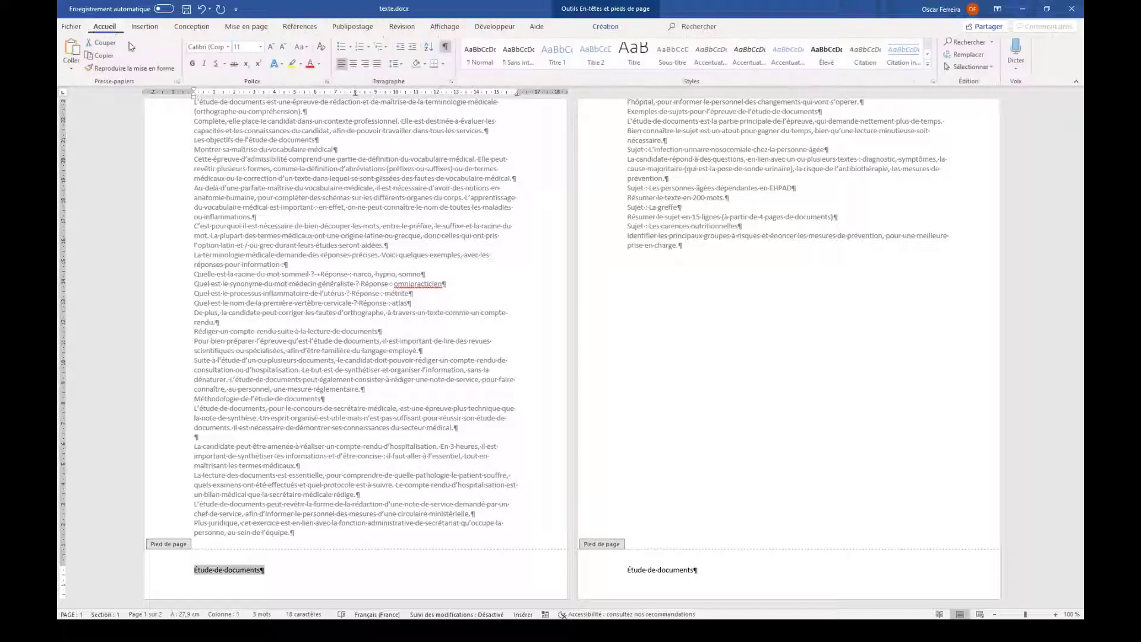
click(193, 64)
- Clear all tab stops from the footer paragraph and define a right-aligned tab stop at the 16 cm right margin
click(269, 574)
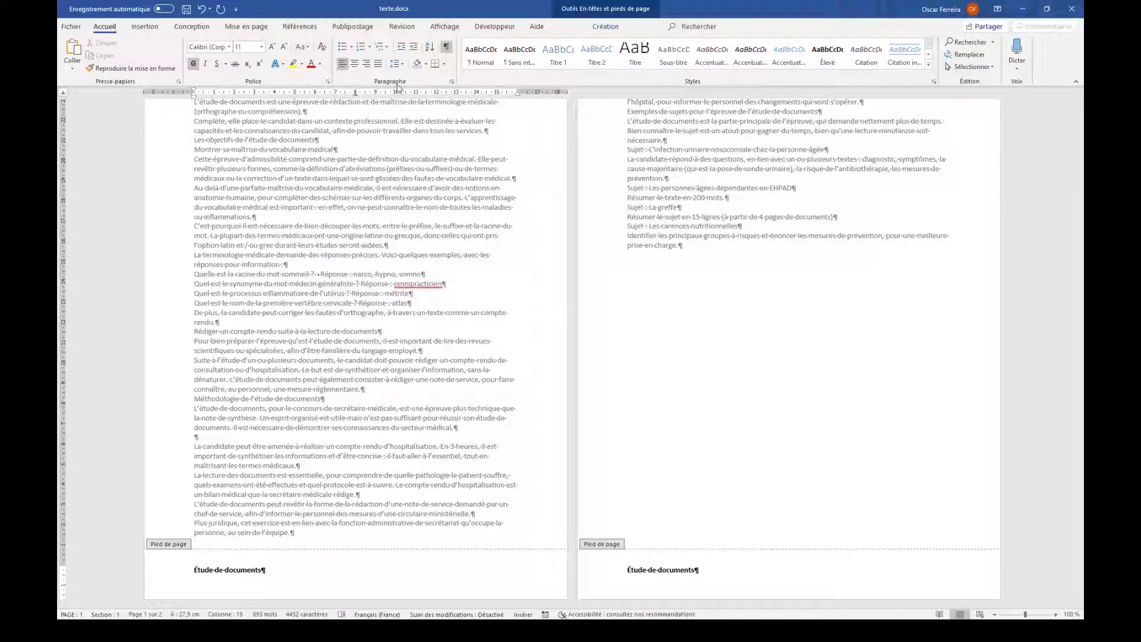
click(452, 84)
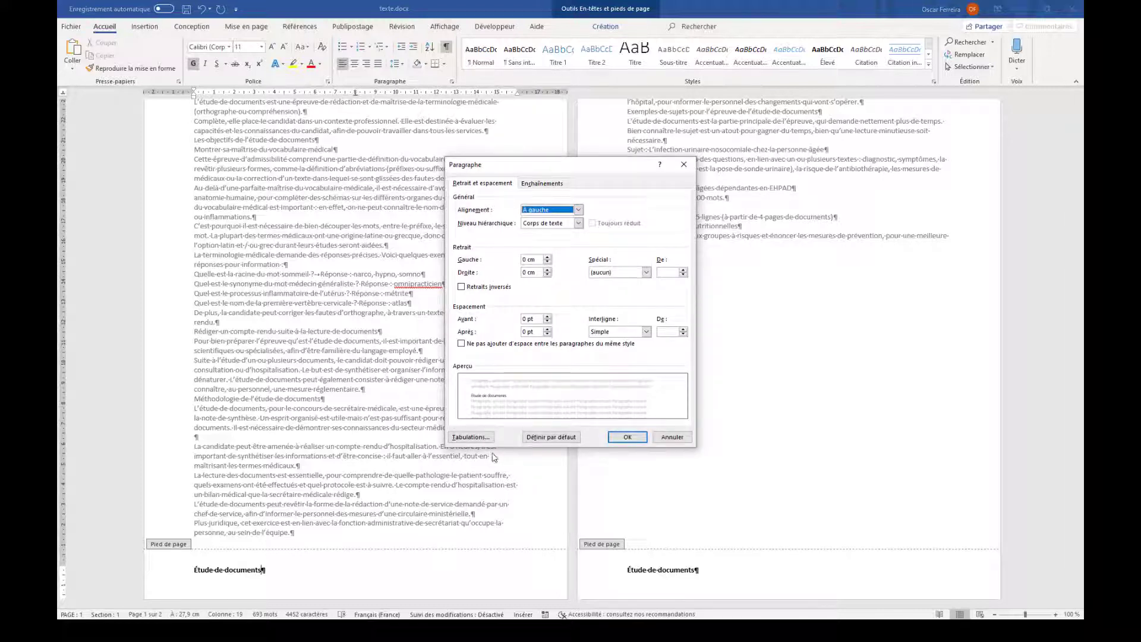
click(472, 438)
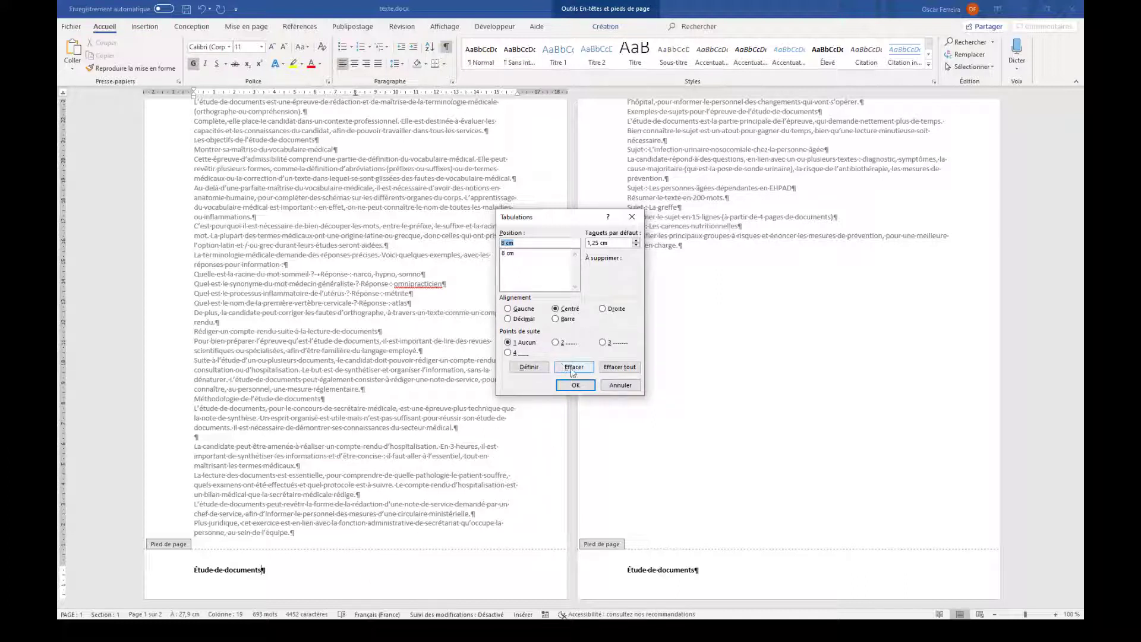
click(619, 368)
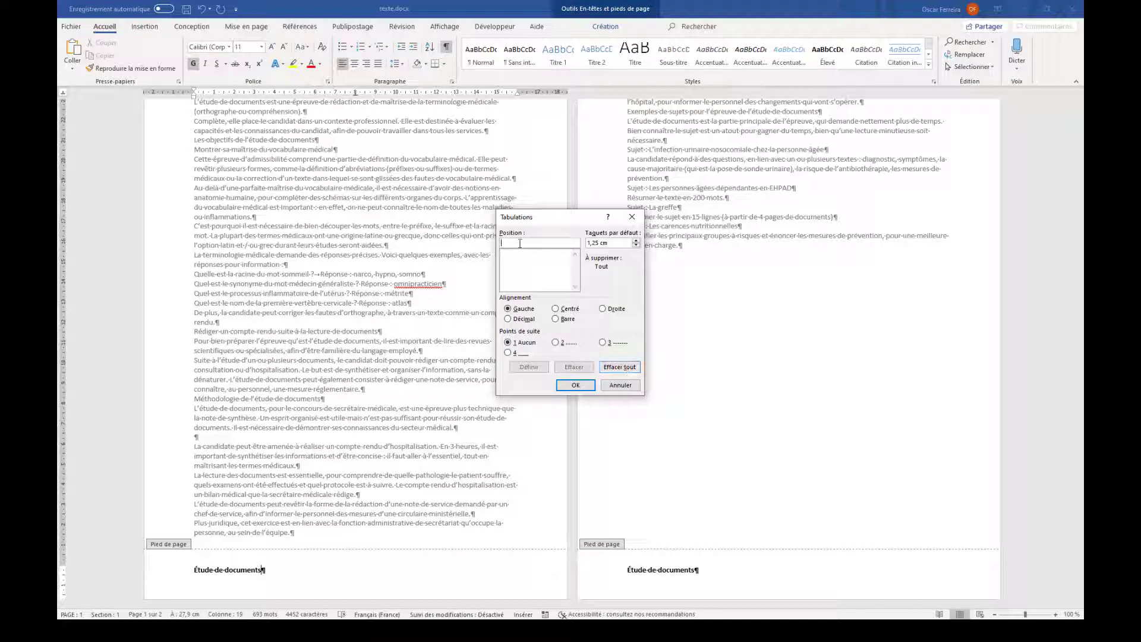
text(12)
click(603, 308)
click(529, 367)
click(575, 385)
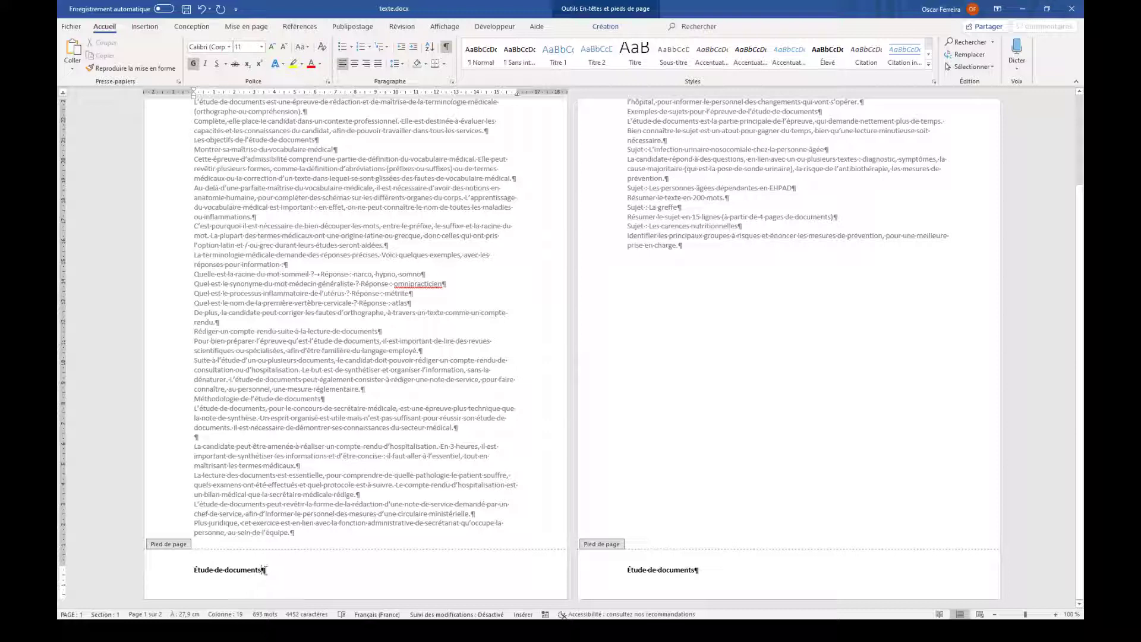
- Add "Concours de secrétaire médicale" at the footer's right-aligned tab stop and return to the body text
key(Tab)
text(Co)
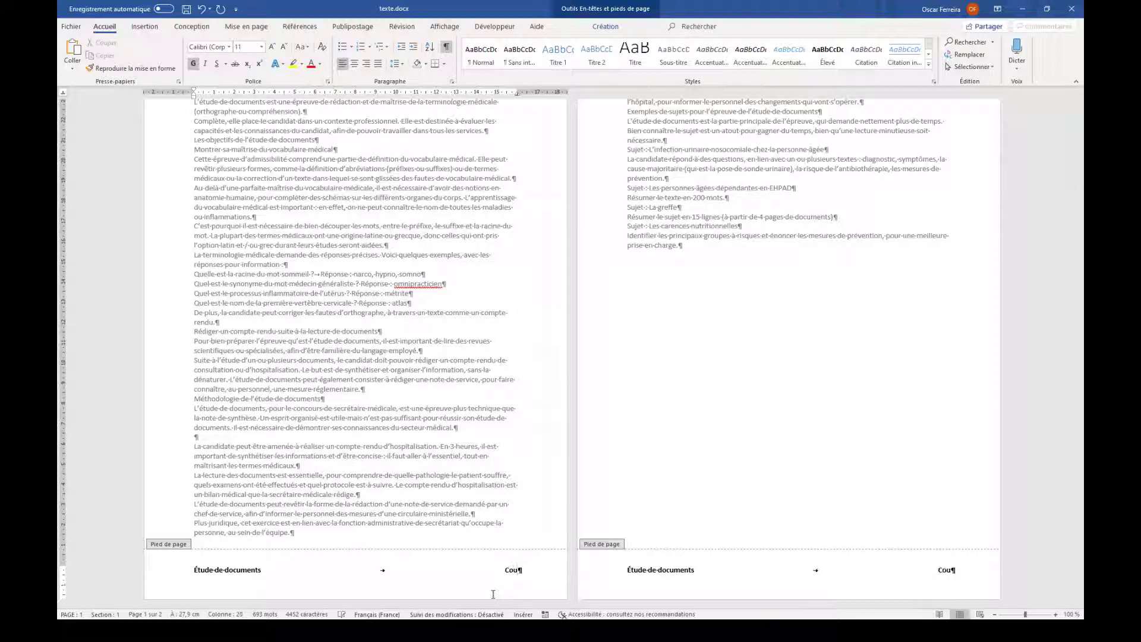
text(nc)
text(s )
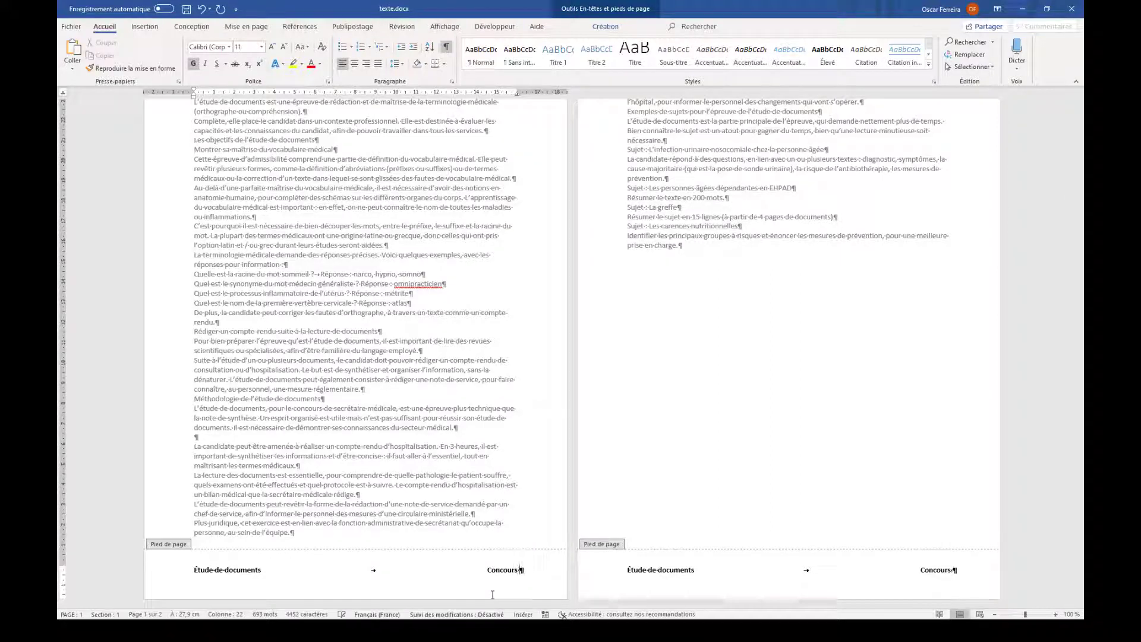
text(de sécréta)
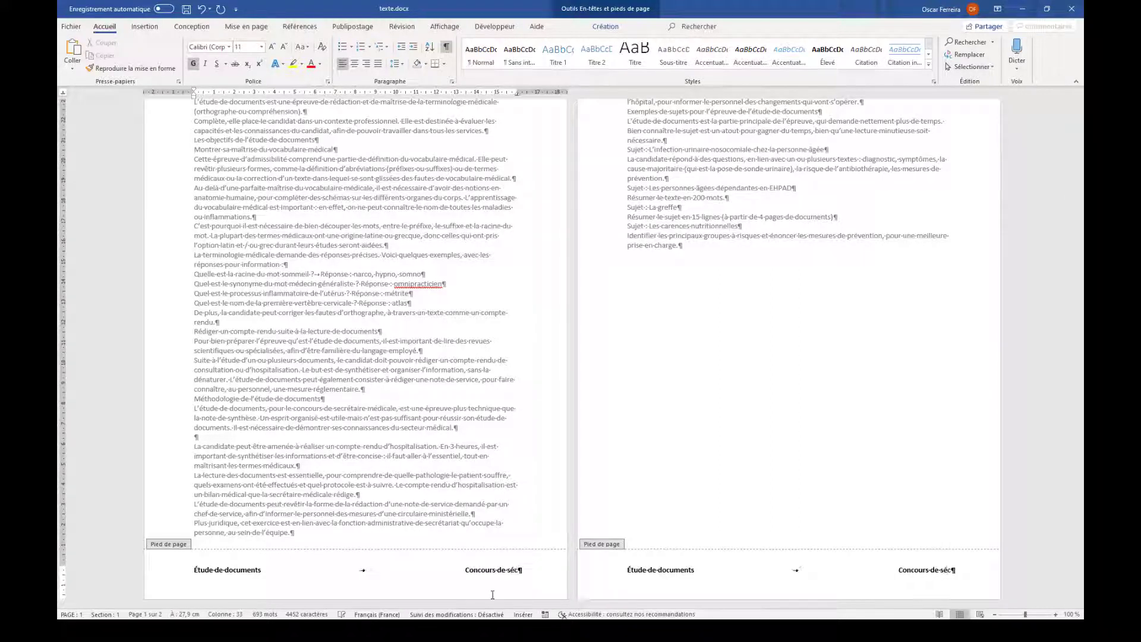
key(BackSpace)
key(BackSpace)
key(BackSpace)
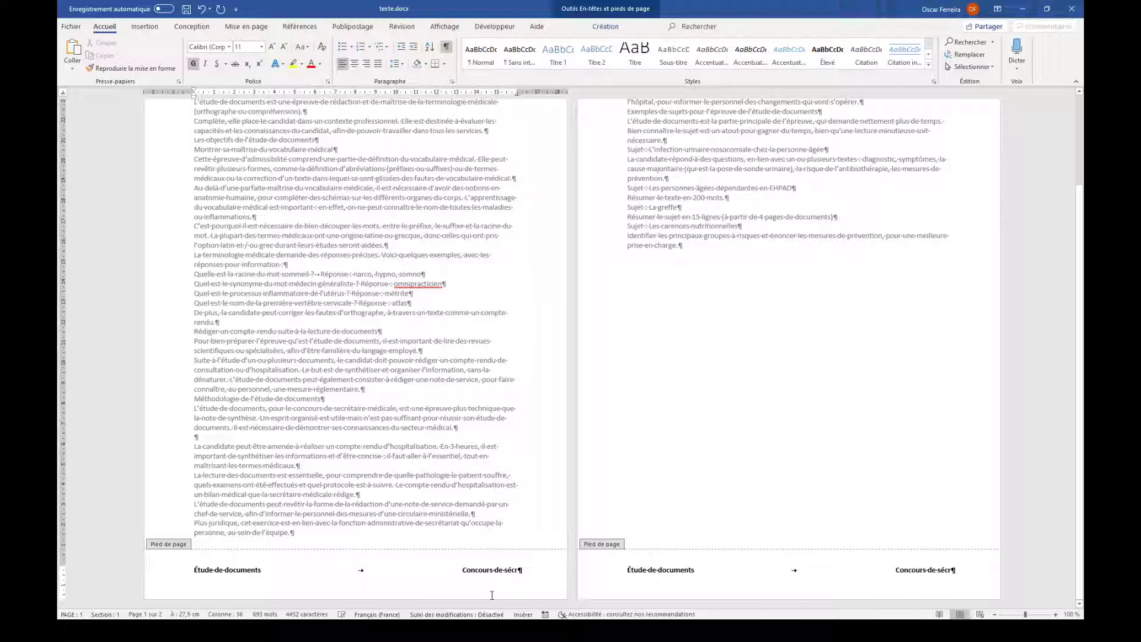
text(é)
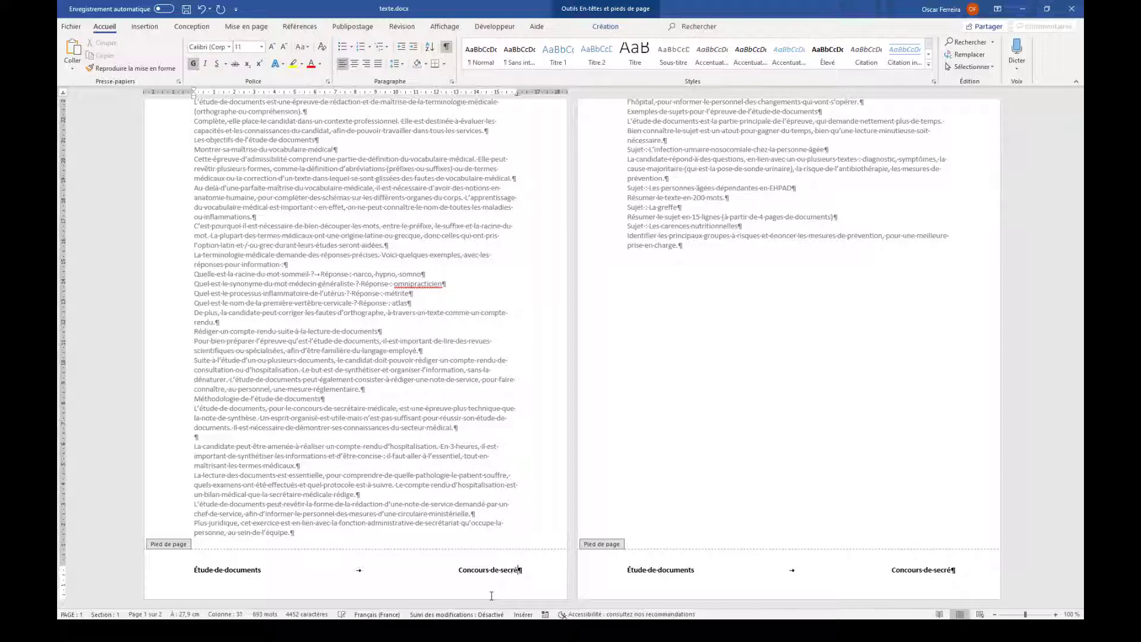
text(taire médicale)
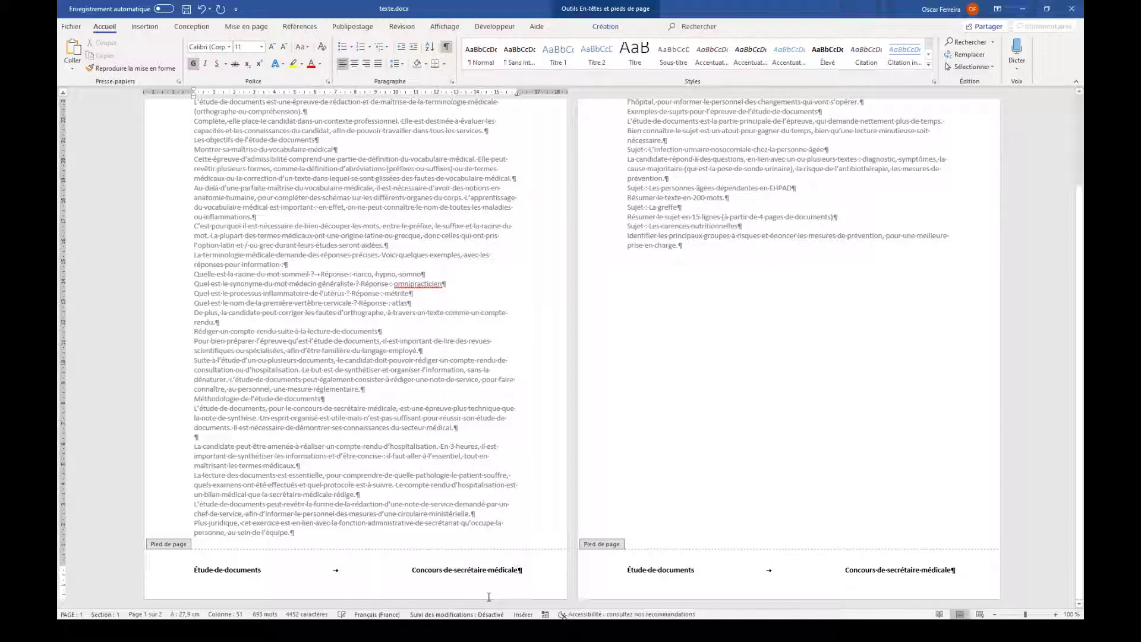
double_click(536, 505)
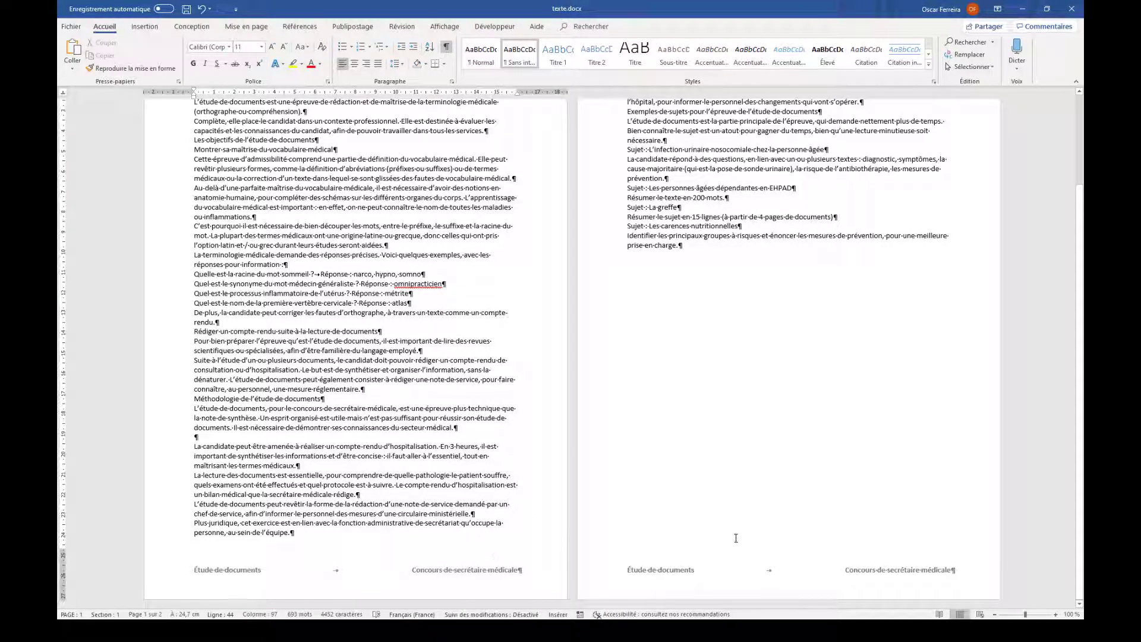
- Check the header and footer in texte.docx, then examine the first-page layout of the model document etude de document-correction.docx
scroll(736, 537, up, 3)
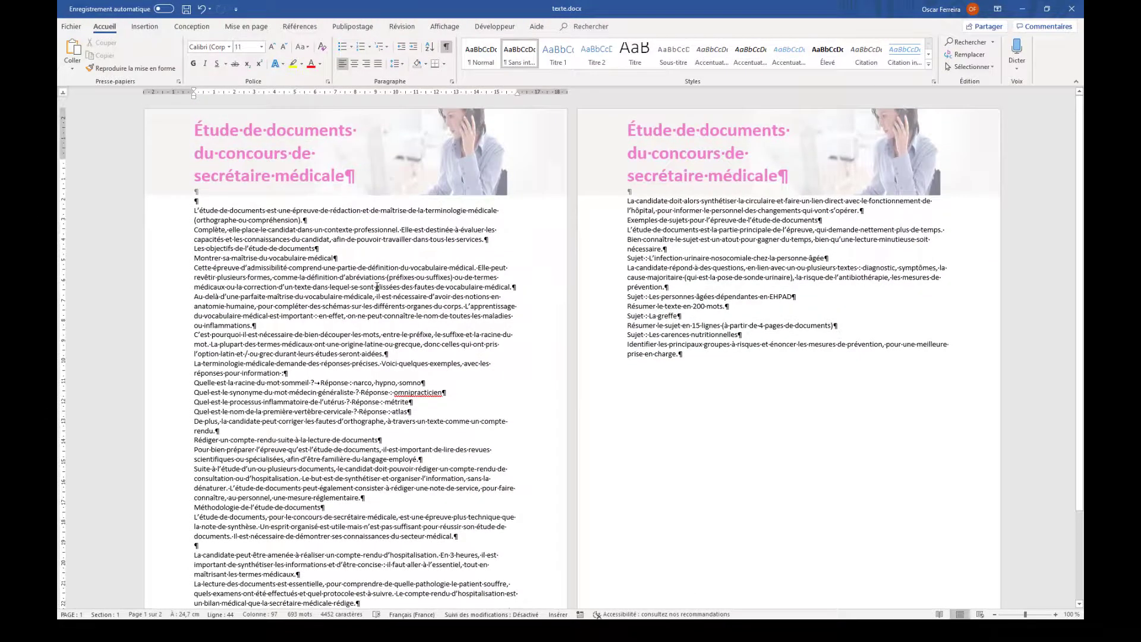
scroll(377, 286, down, 3)
scroll(297, 268, up, 3)
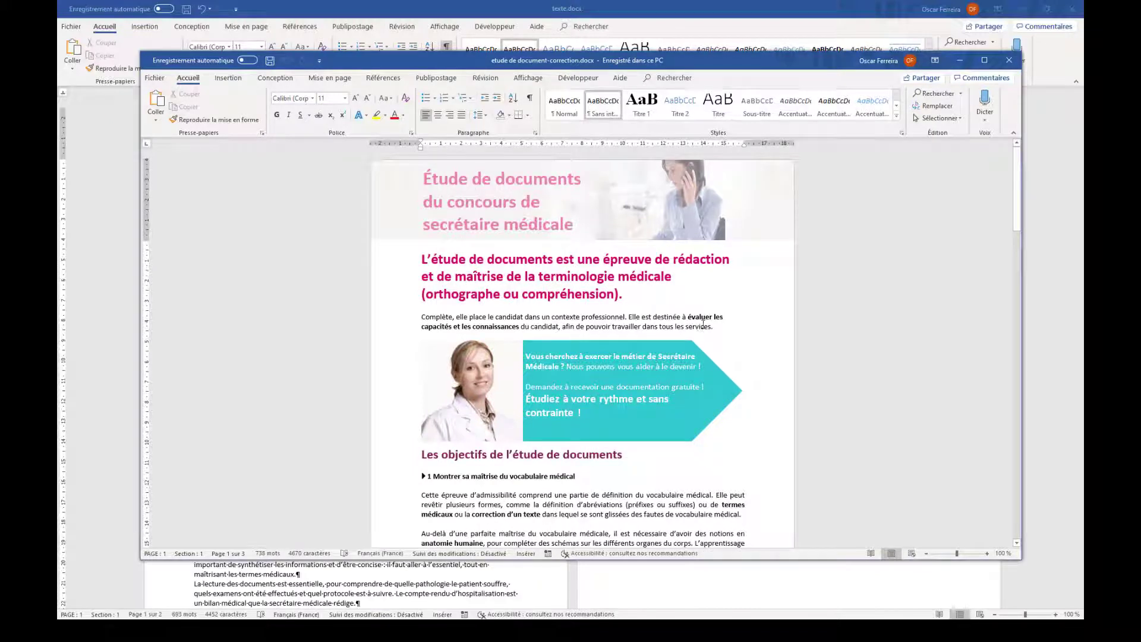
scroll(736, 333, down, 3)
scroll(736, 333, up, 3)
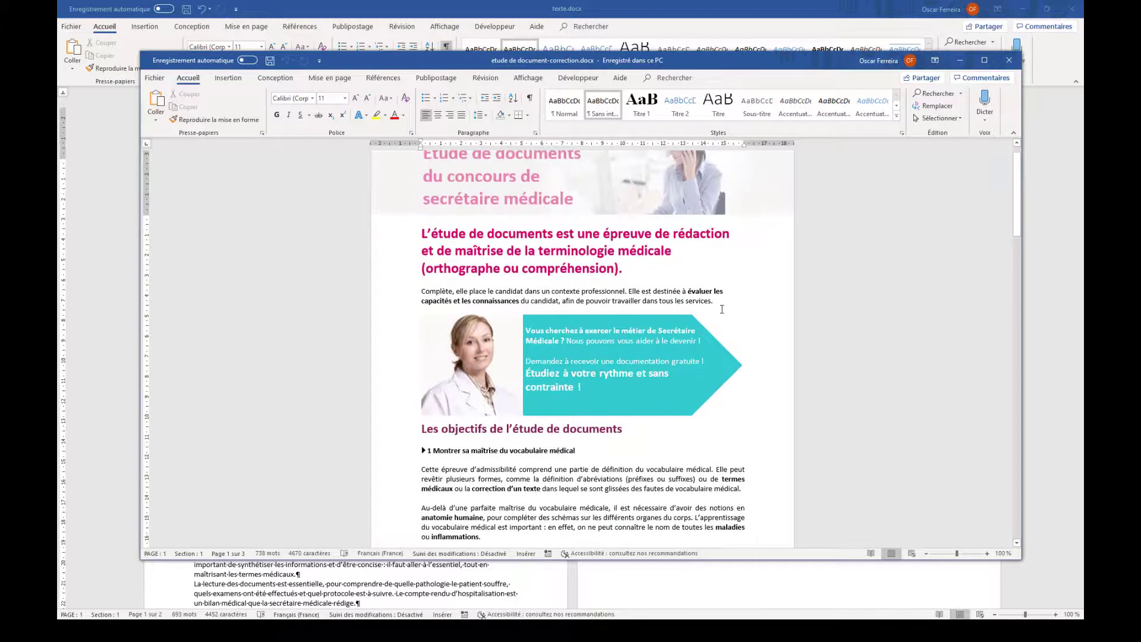
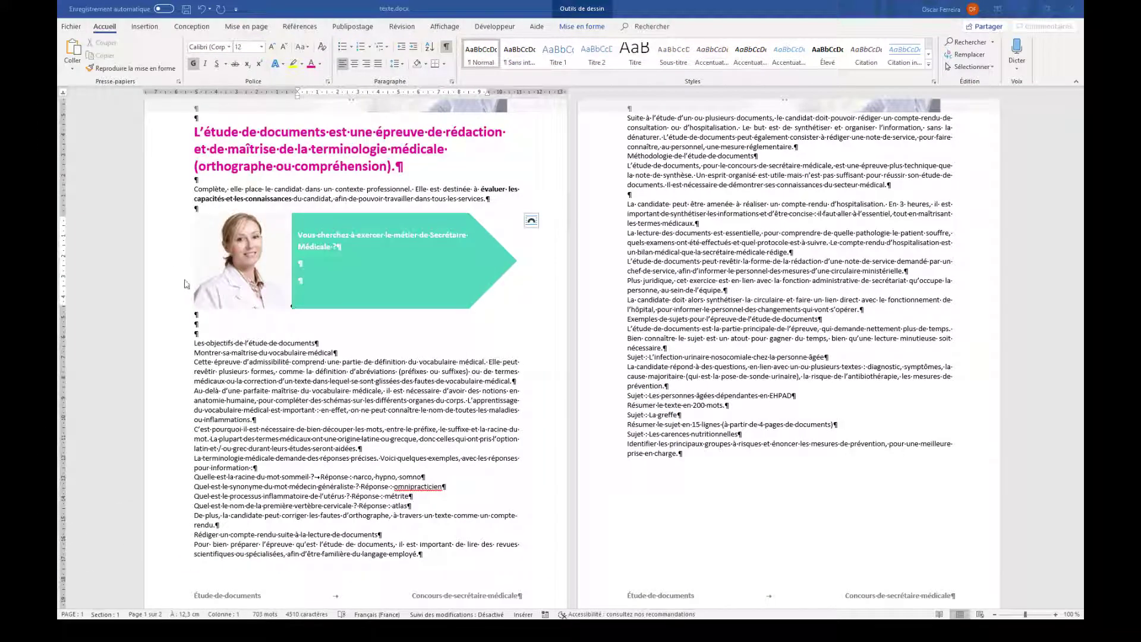
- Delete two of the empty paragraphs above the line "Les objectifs de l'étude de documents"
click(192, 345)
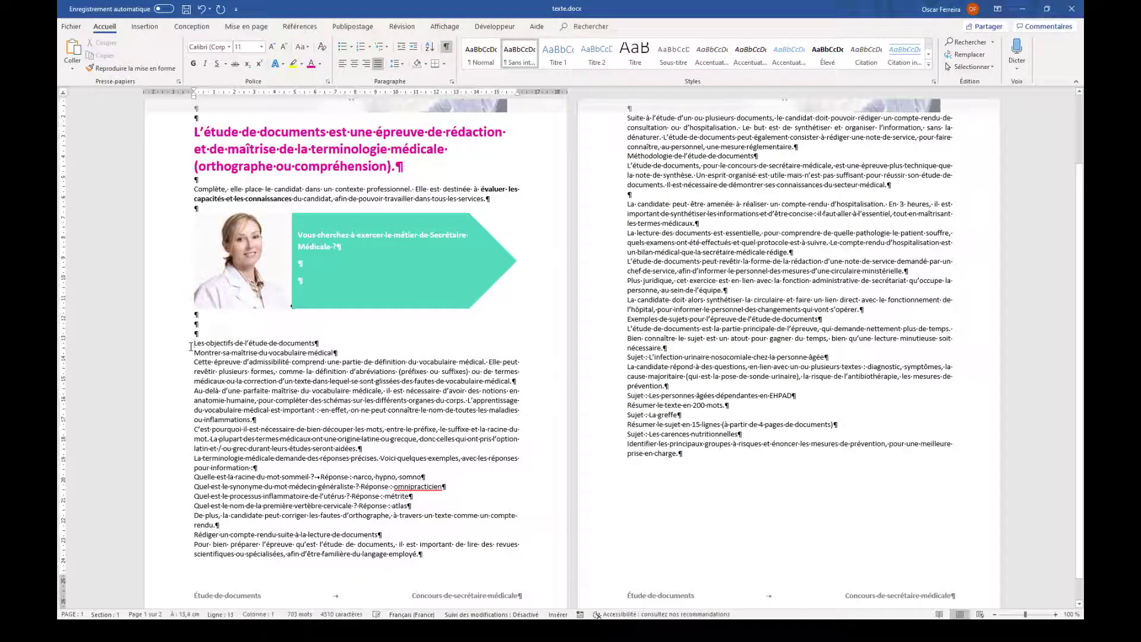
key(BackSpace)
key(BackSpace)
- Insert empty paragraphs after "Les objectifs de l'étude de documents" and before "Au-delà", "C'est pourquoi", "La terminologie médicale" and "Quelle est la racine"
click(194, 348)
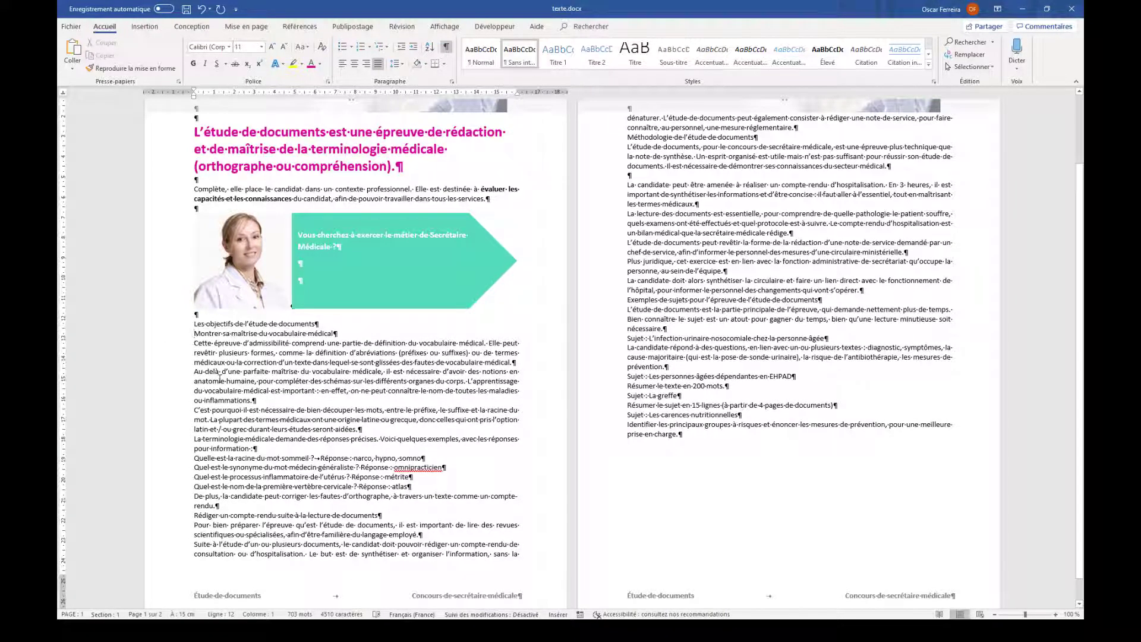
key(Return)
key(Return)
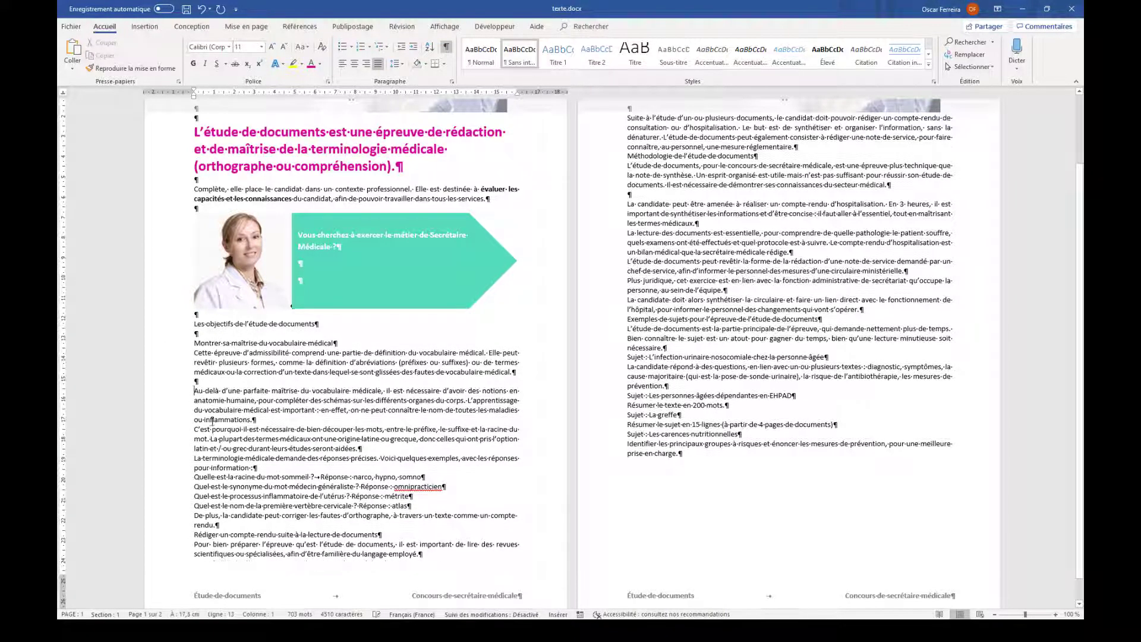
click(193, 429)
key(Return)
click(195, 477)
key(Return)
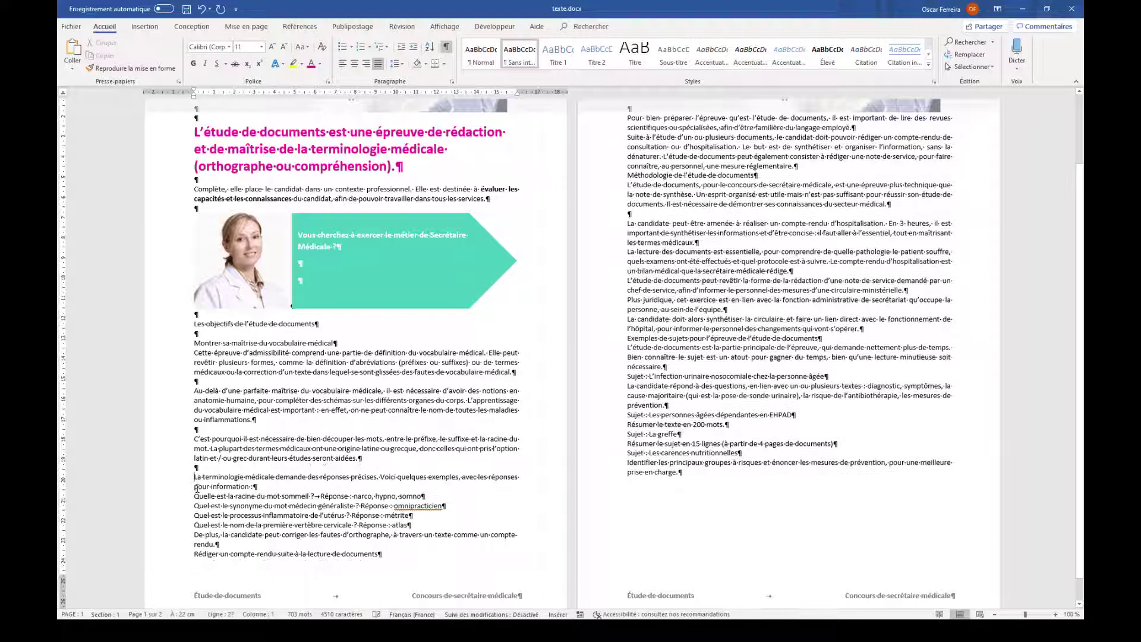
click(195, 497)
key(Return)
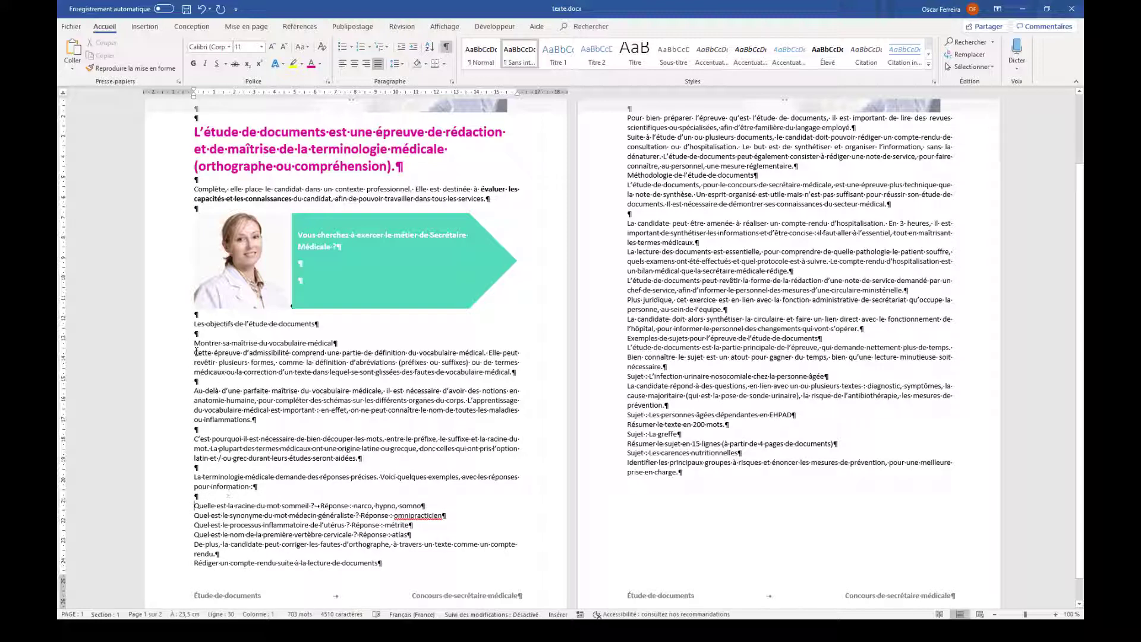
- Make the line "Les objectifs de l'étude de documents" bold and set its font size to 16
click(179, 324)
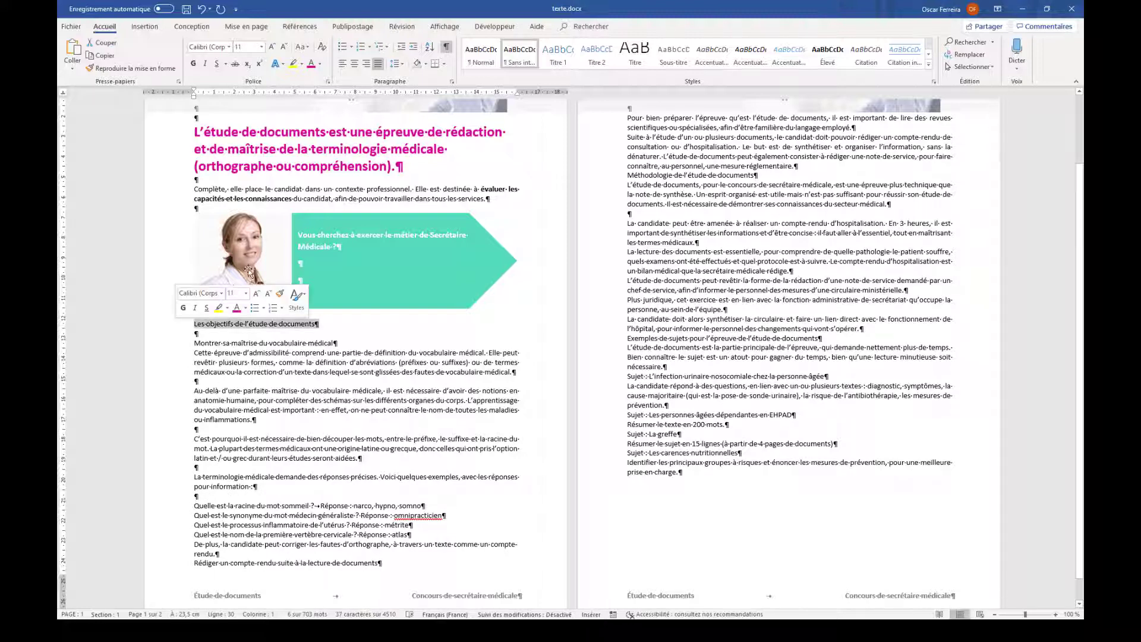
click(194, 66)
click(272, 48)
click(271, 47)
click(272, 47)
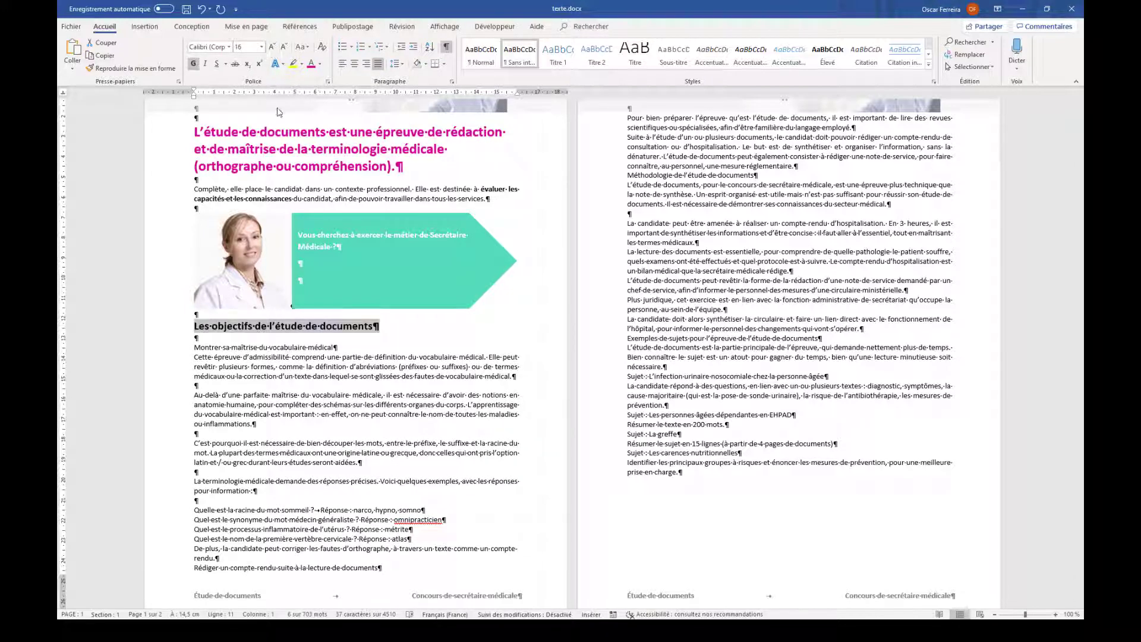
- Colour the heading "Les objectifs de l'étude de documents" dark magenta using a shade from the extended standard colours
click(320, 64)
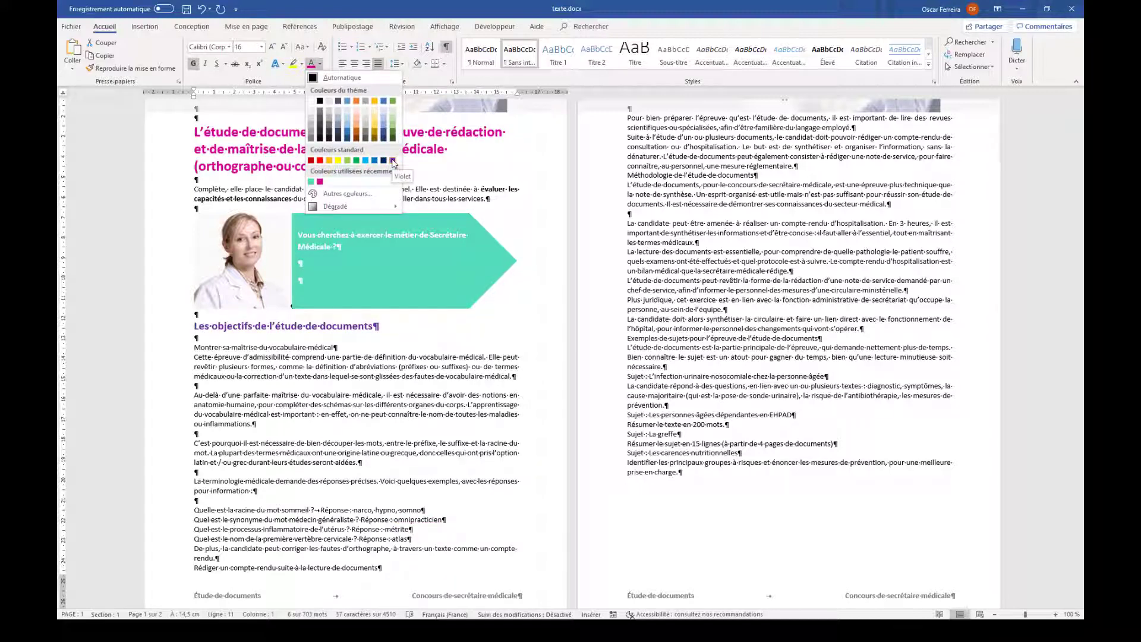
click(347, 193)
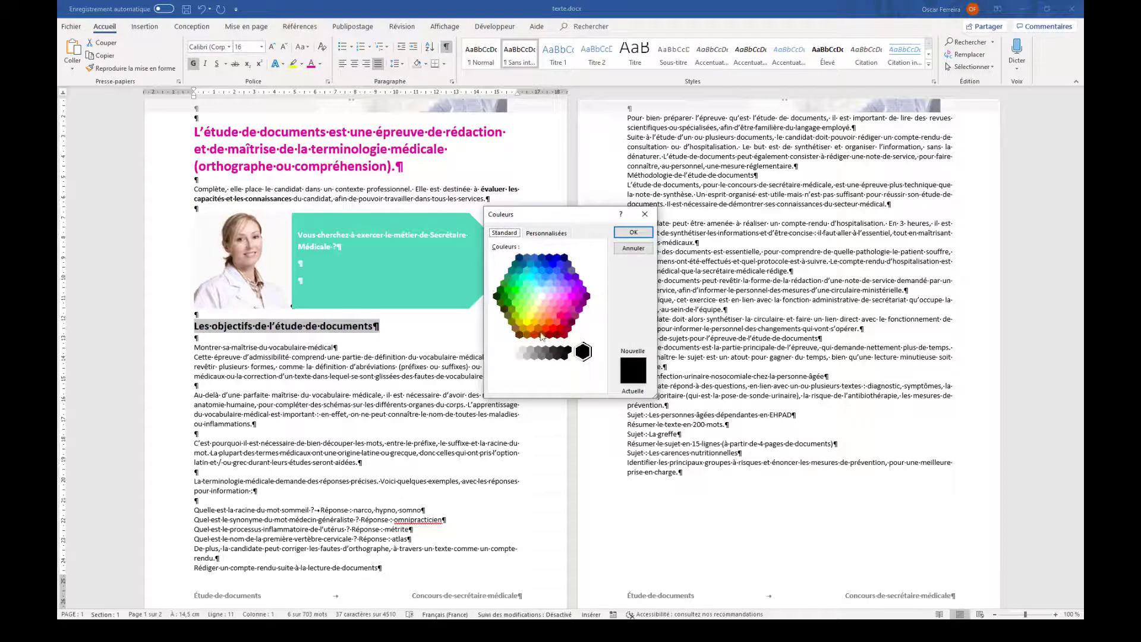
click(575, 324)
click(571, 321)
click(567, 315)
click(564, 309)
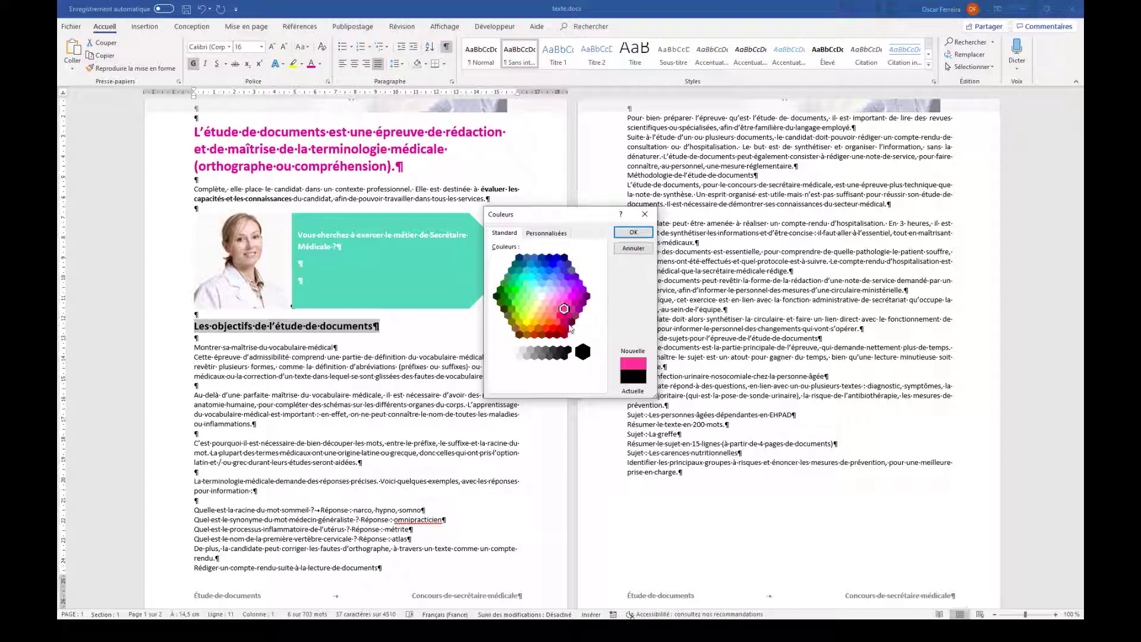
click(565, 322)
click(582, 303)
click(633, 232)
click(457, 330)
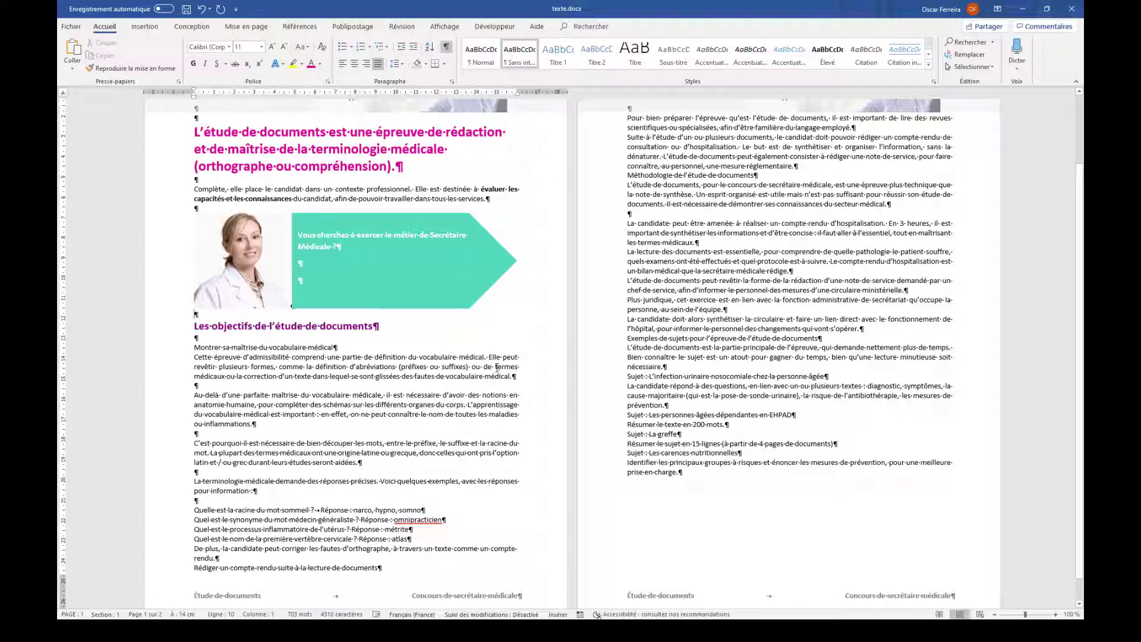
- Make "termes médicaux" and "correction d'un texte" bold in the paragraph beginning "Cette épreuve d'admissibilité"
drag(498, 370, 226, 378)
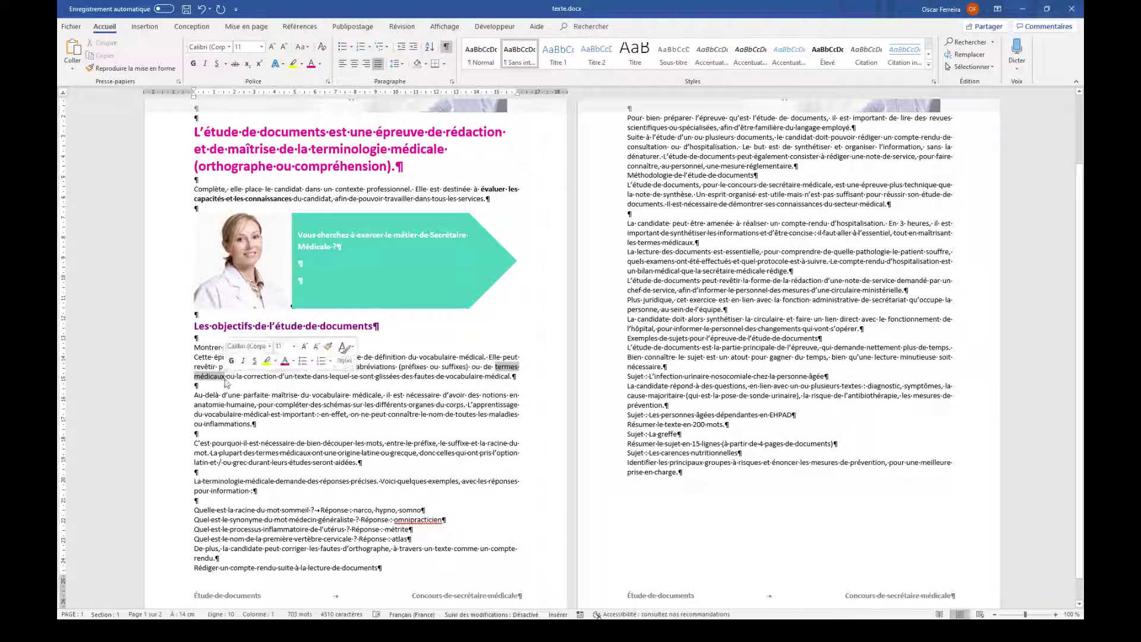
key(ctrl+g)
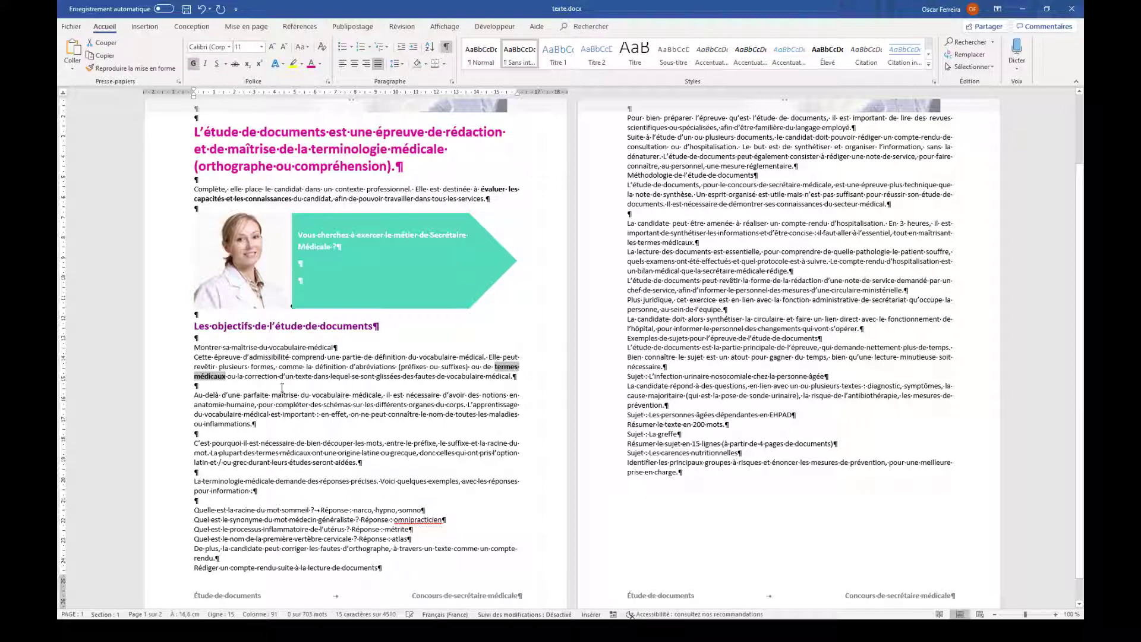
drag(245, 376, 314, 376)
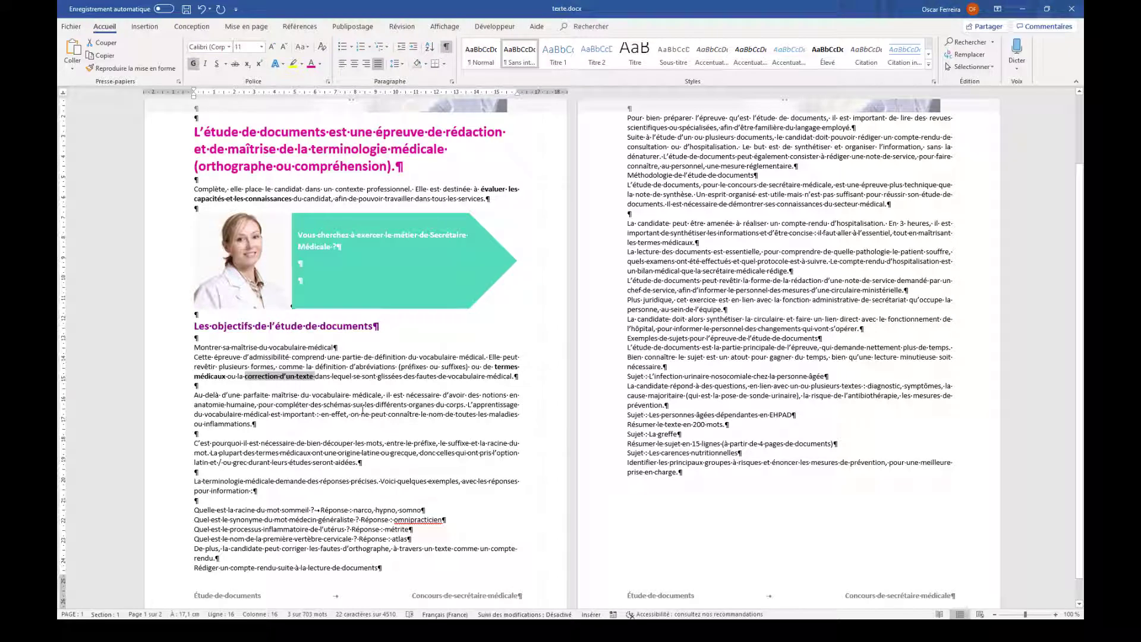
- Make "anatomie humaine", "maladies" and "inflammations" bold in the paragraph beginning "Au-delà d'une parfaite maîtrise"
drag(194, 404, 248, 408)
key(ctrl+g)
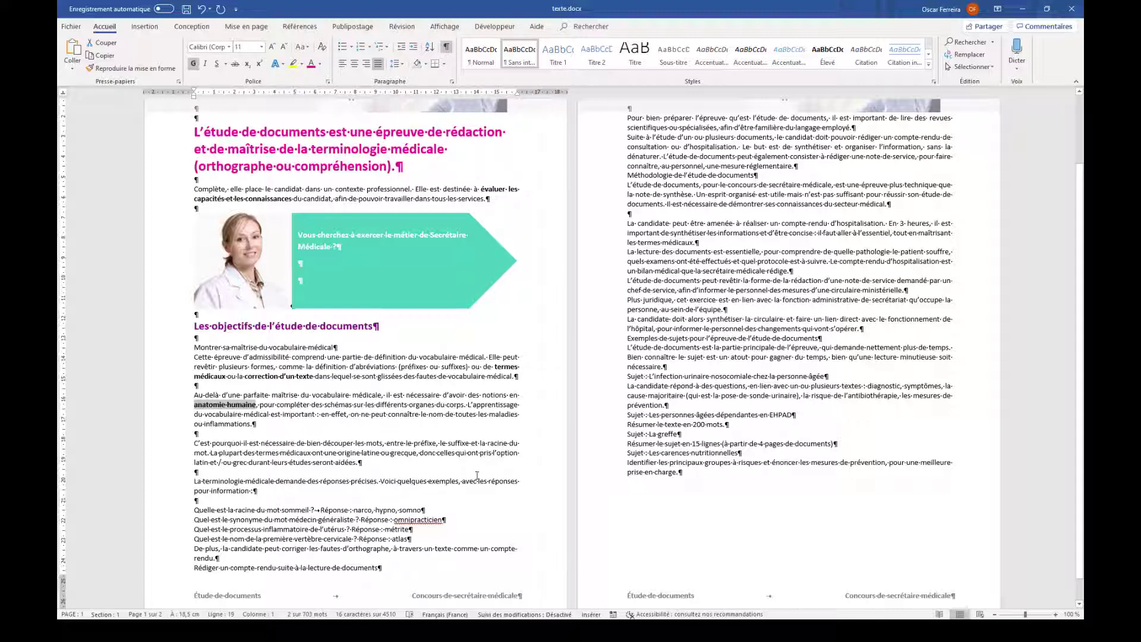
double_click(501, 416)
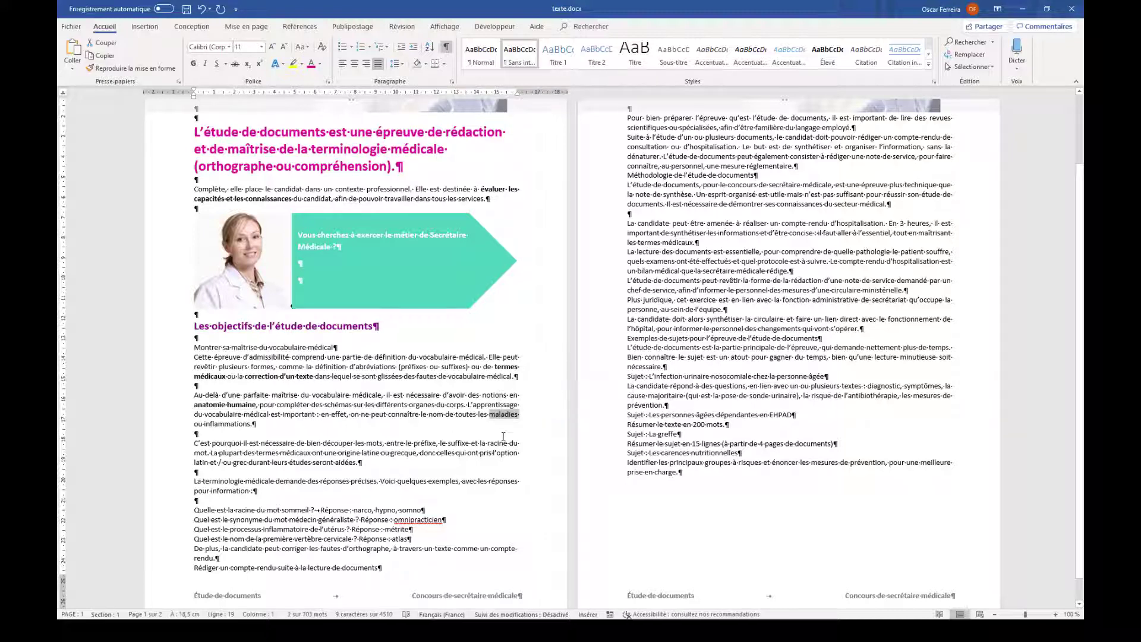
key(ctrl+g)
double_click(226, 424)
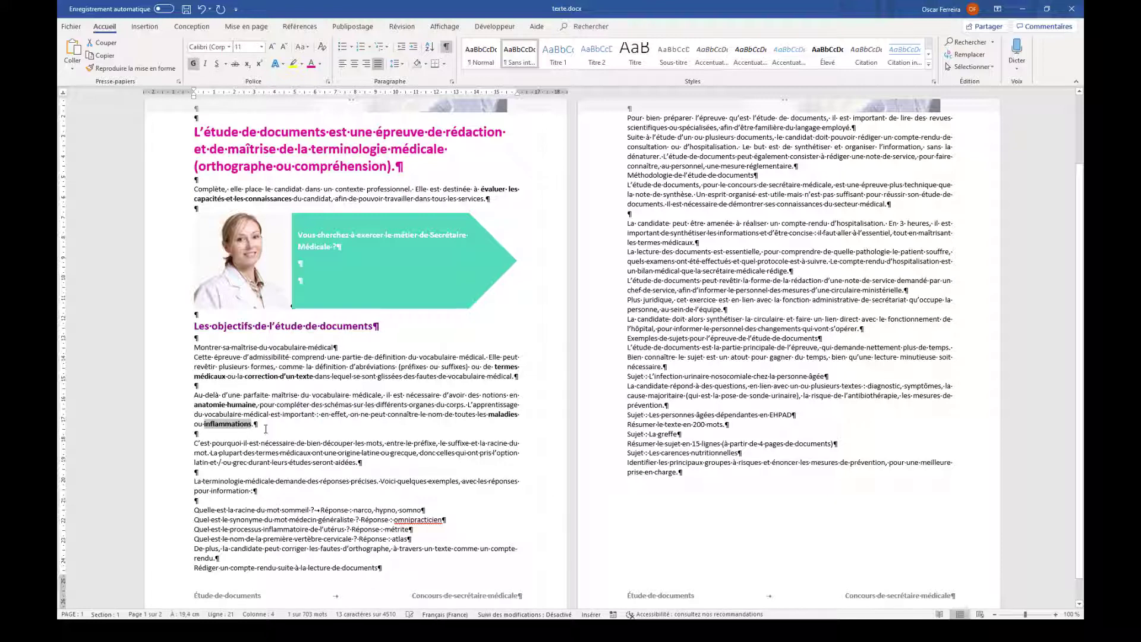
double_click(402, 415)
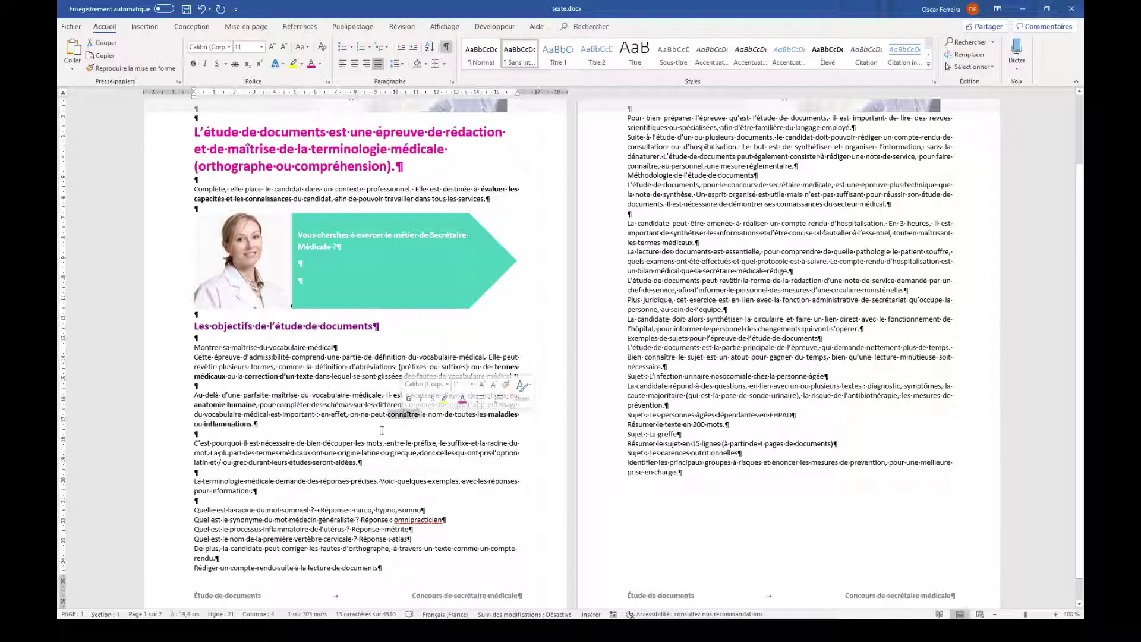
double_click(424, 443)
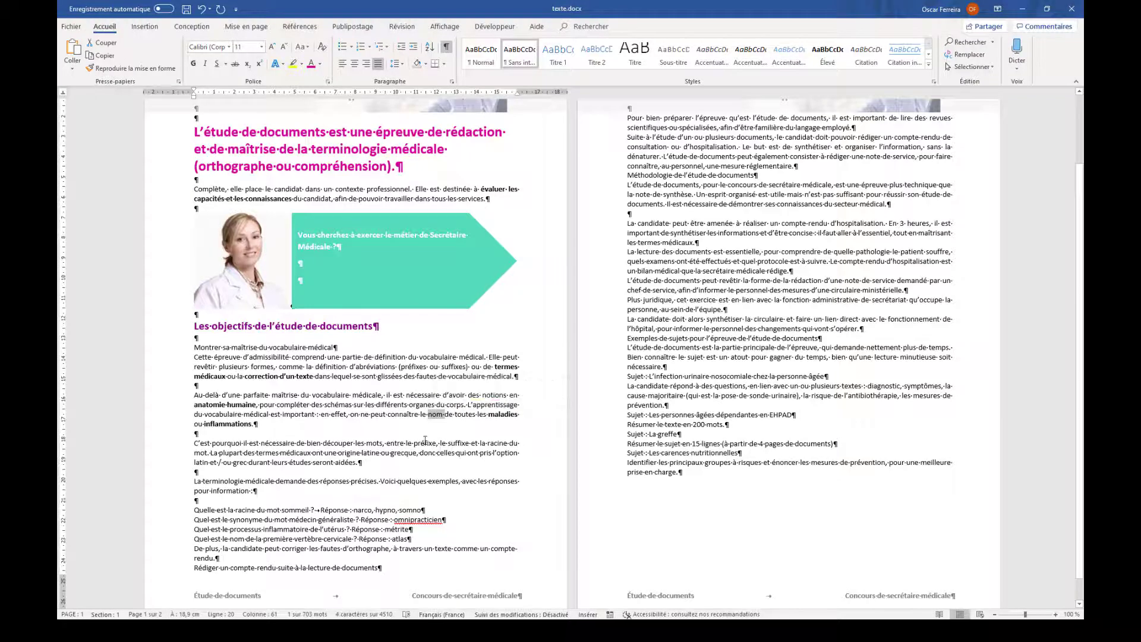
- Make "origine latine ou grecque" bold in the paragraph beginning "C'est pourquoi"
click(208, 425)
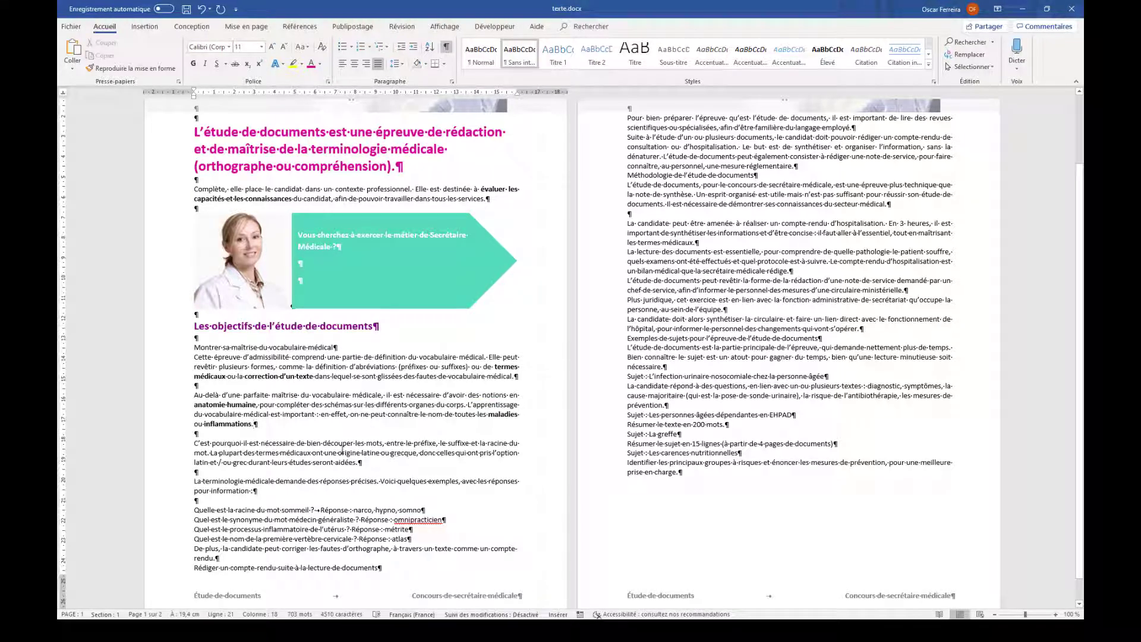
drag(340, 453, 417, 454)
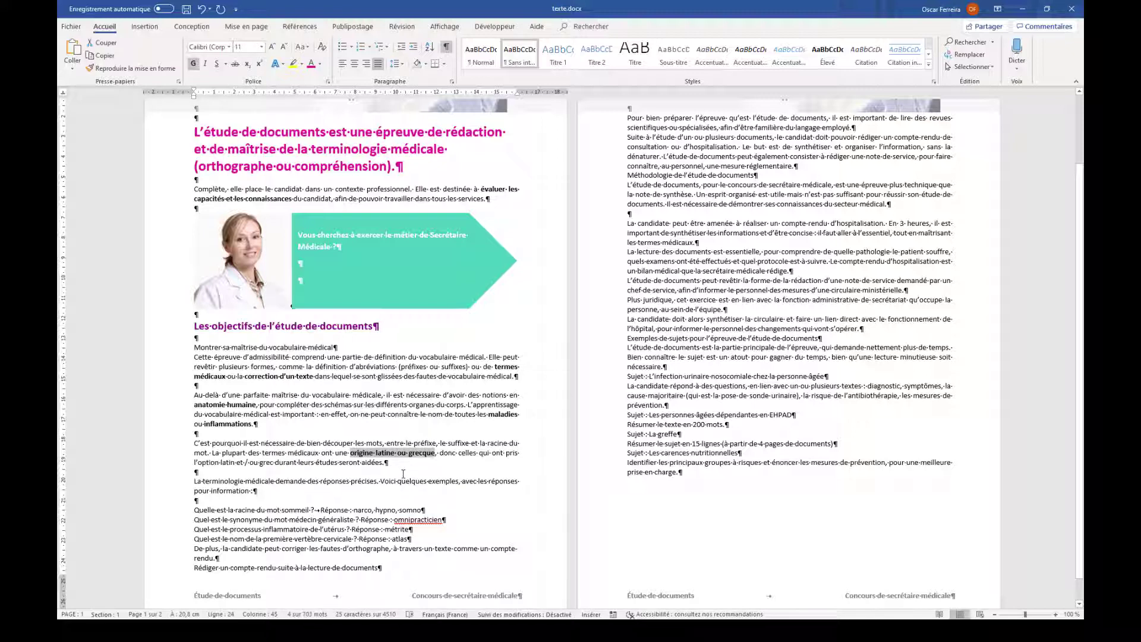
scroll(392, 461, down, 1)
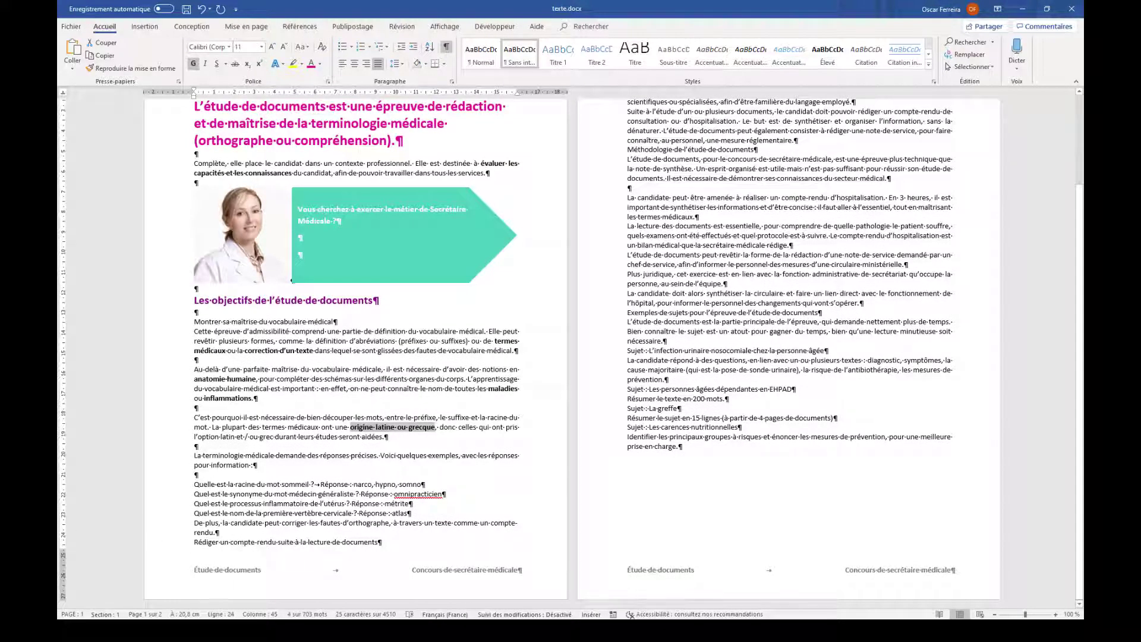
- Switch to etude de document-correction.docx and examine how the first page ends and where the second numbered section starts
key(alt+Tab)
scroll(668, 322, down, 5)
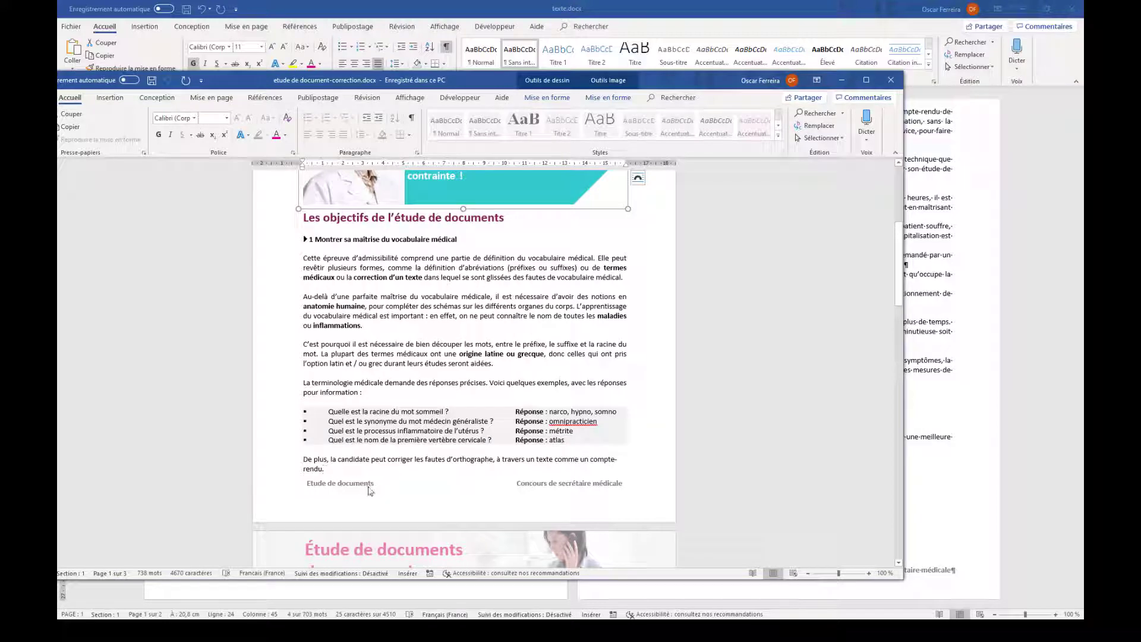
scroll(364, 489, down, 3)
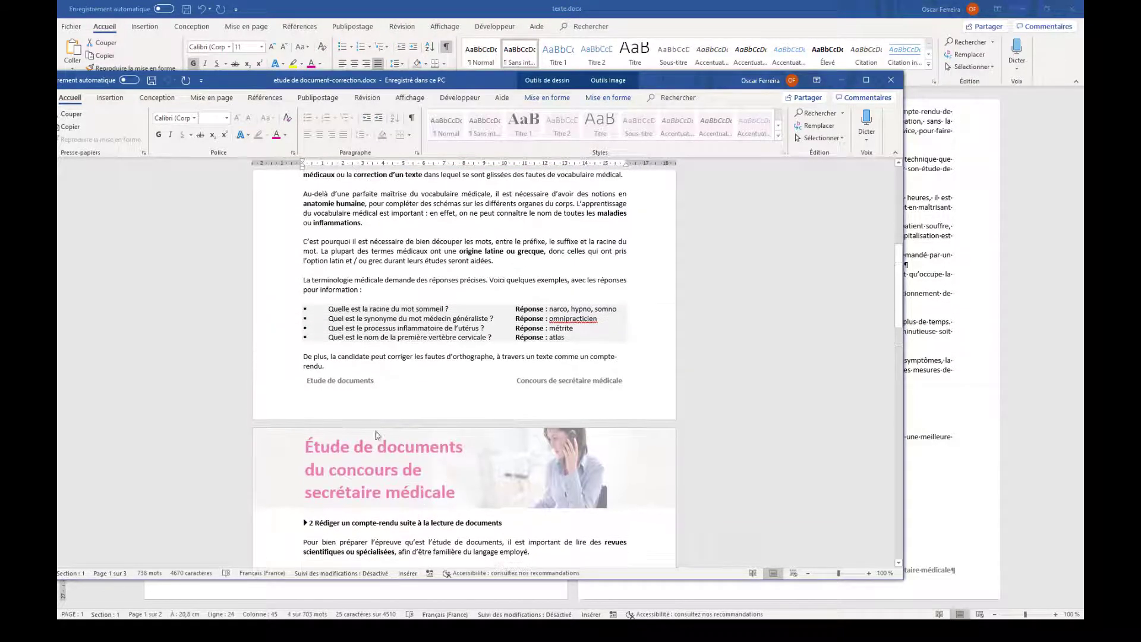
scroll(402, 459, up, 2)
scroll(379, 465, down, 5)
scroll(379, 466, up, 5)
drag(466, 80, 58, 103)
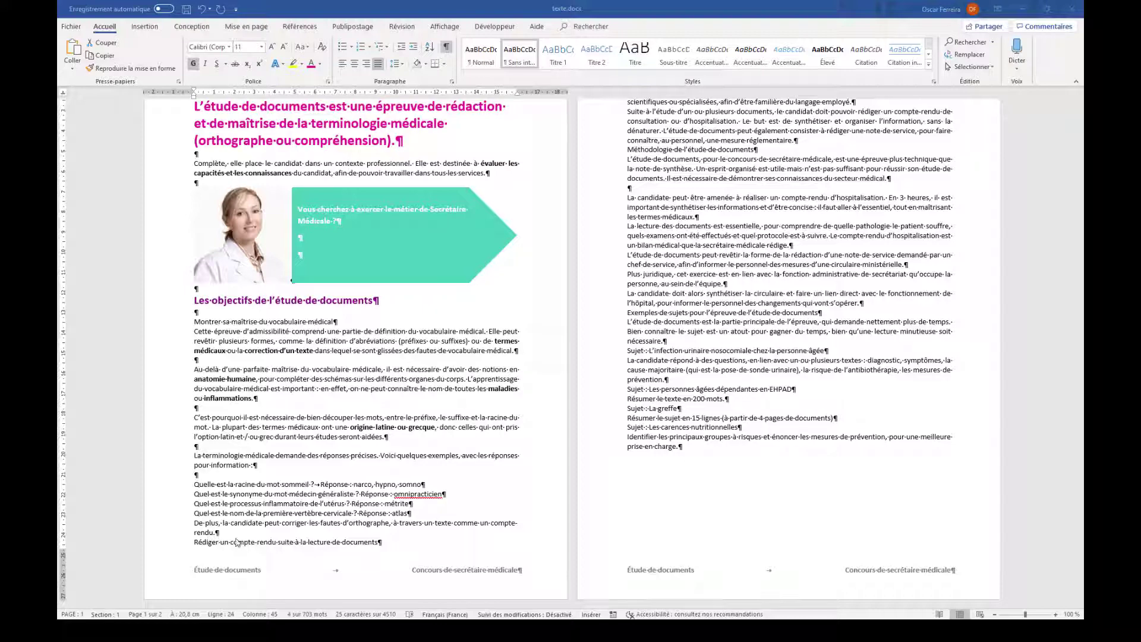
- Insert a page break between the paragraph beginning "De plus, la candidate" and the line "Rédiger un compte-rendu suite à la lecture de documents"
click(224, 536)
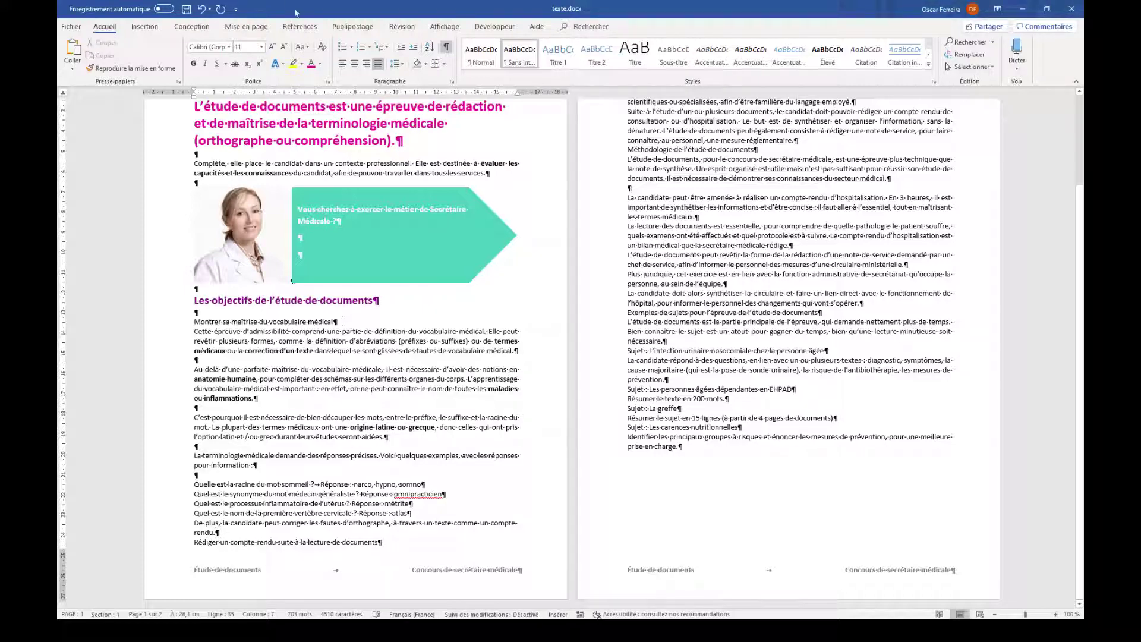
click(256, 27)
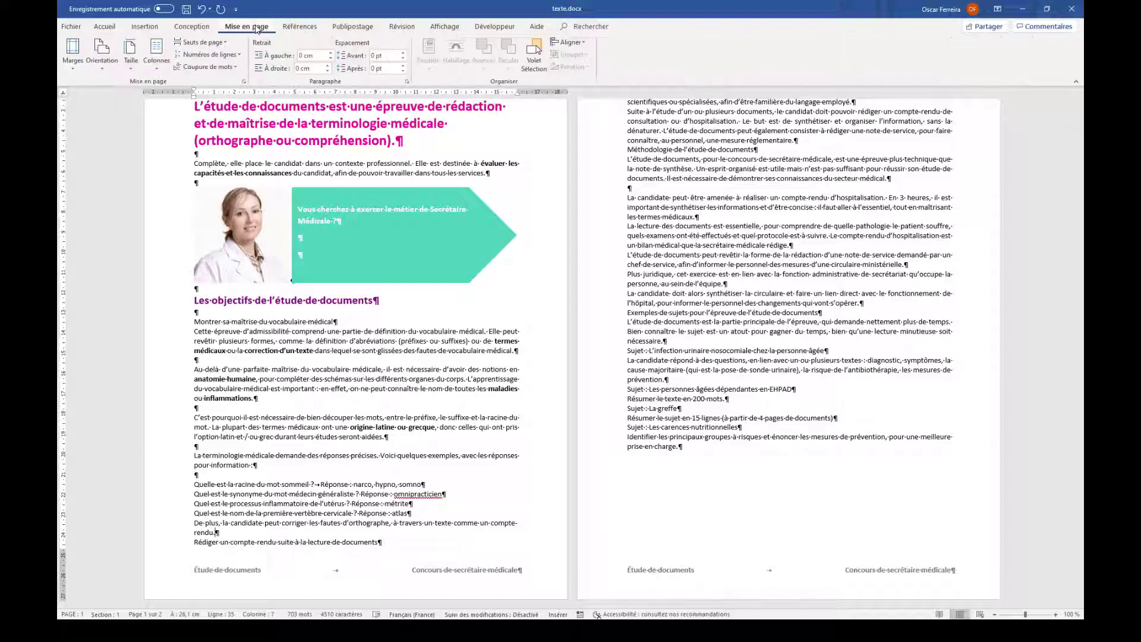
click(222, 44)
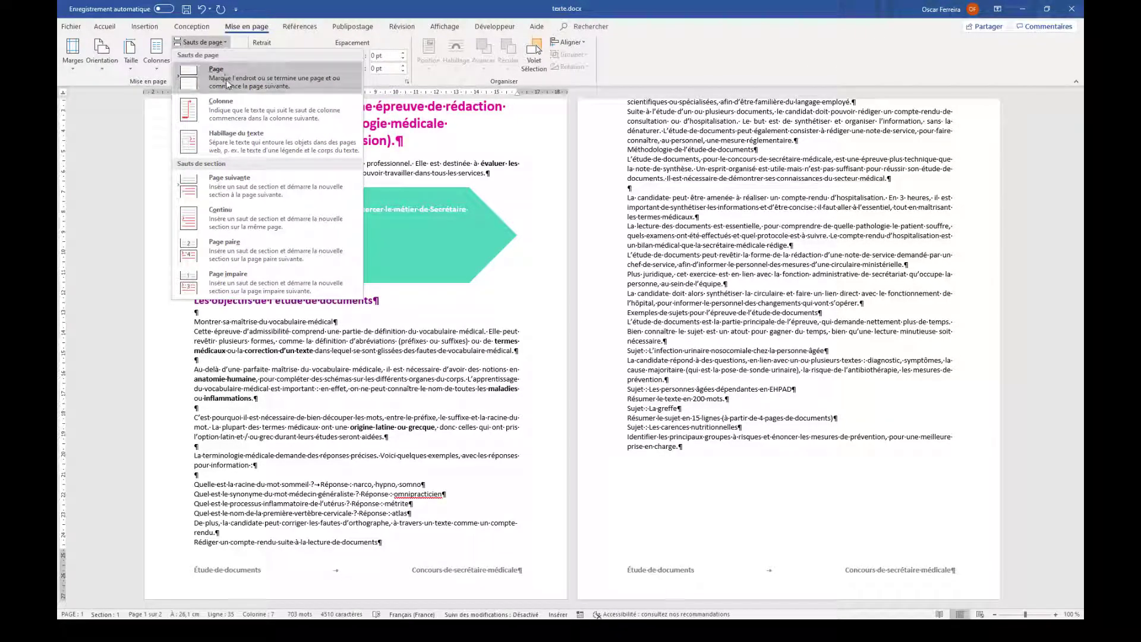
click(254, 537)
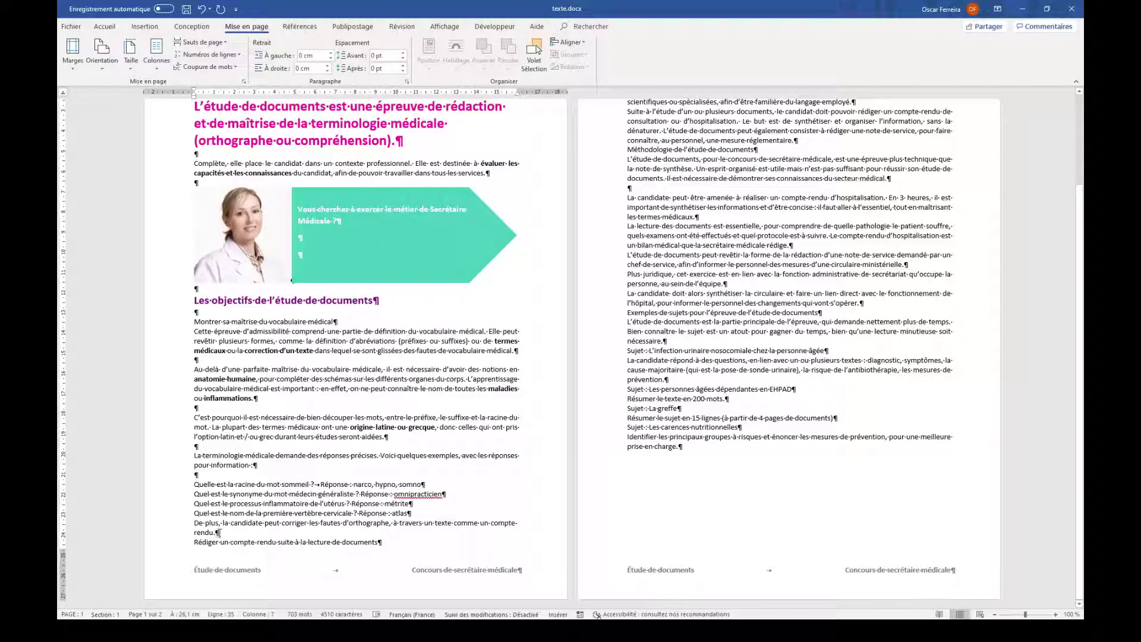
key(ctrl+Return)
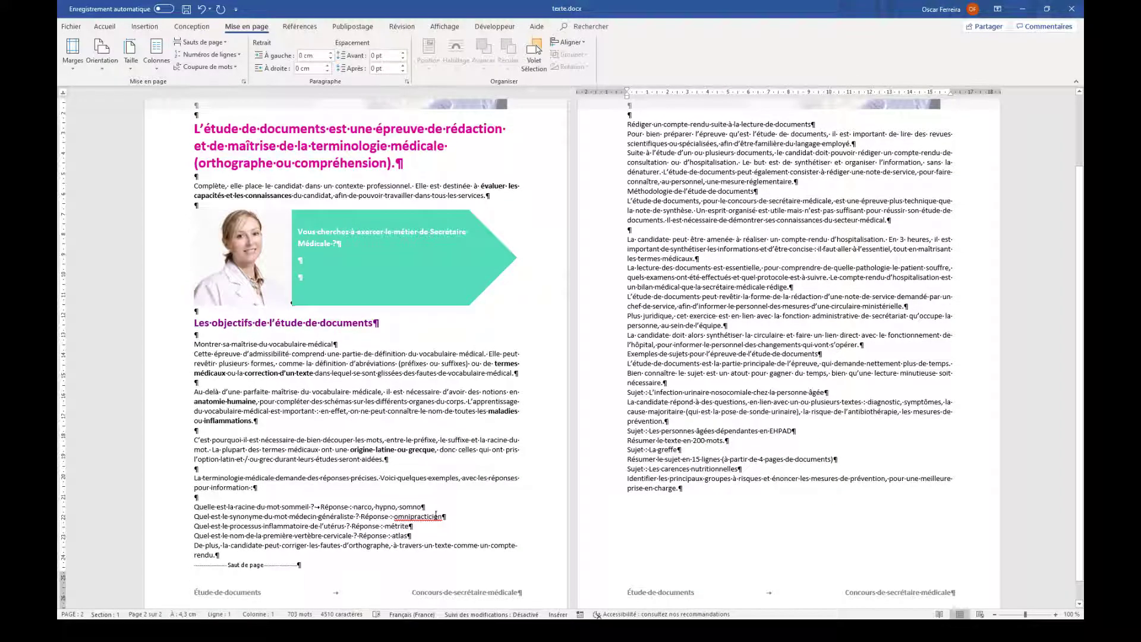
scroll(267, 570, down, 1)
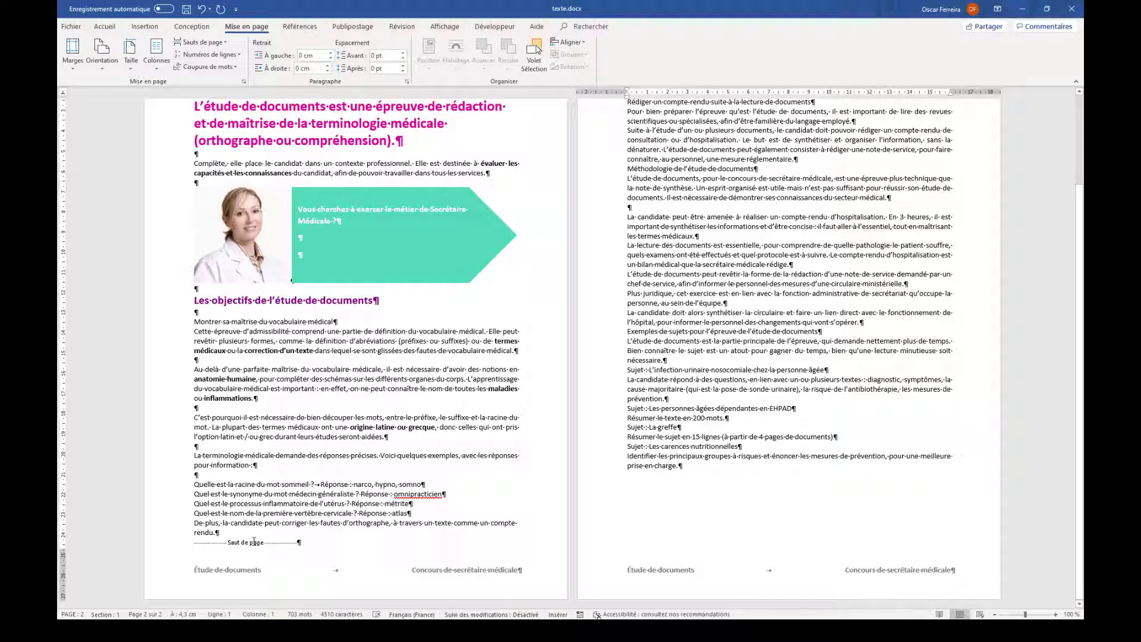
- Insert a blank line before the paragraph beginning "De plus, la candidate" and pull the page break up to the end of that paragraph
click(194, 522)
key(Return)
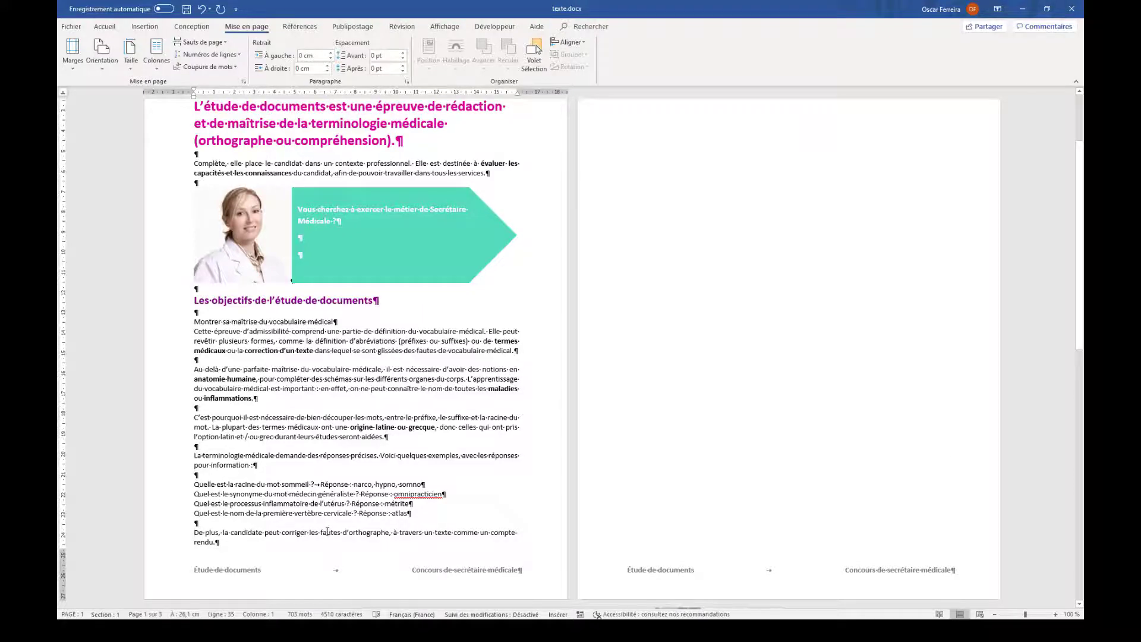
scroll(606, 355, up, 3)
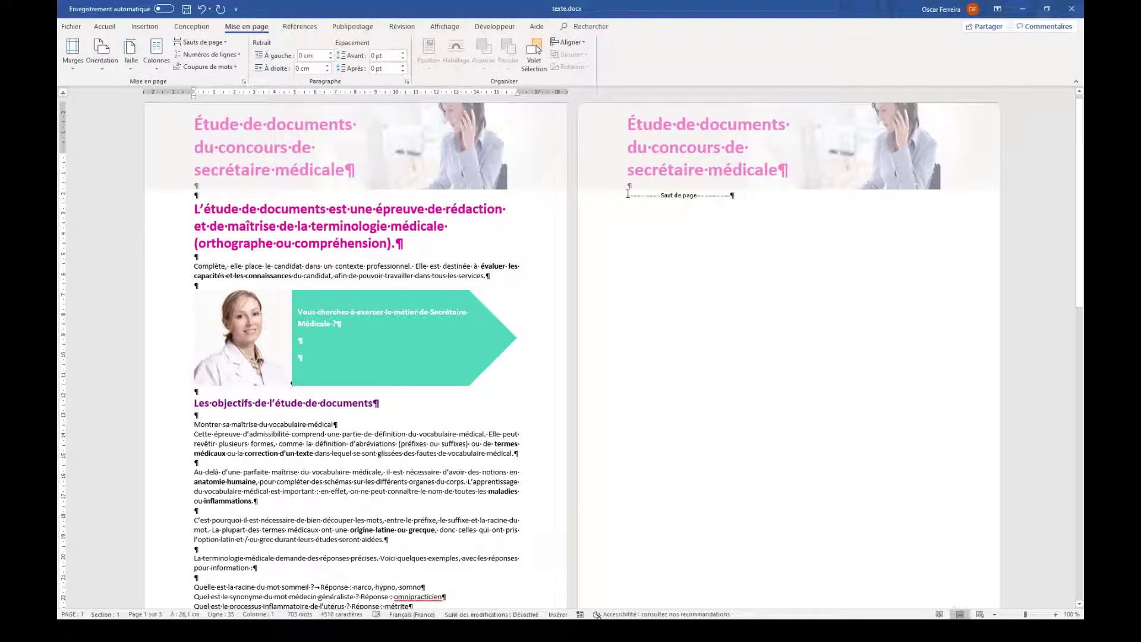
scroll(636, 259, down, 7)
click(214, 390)
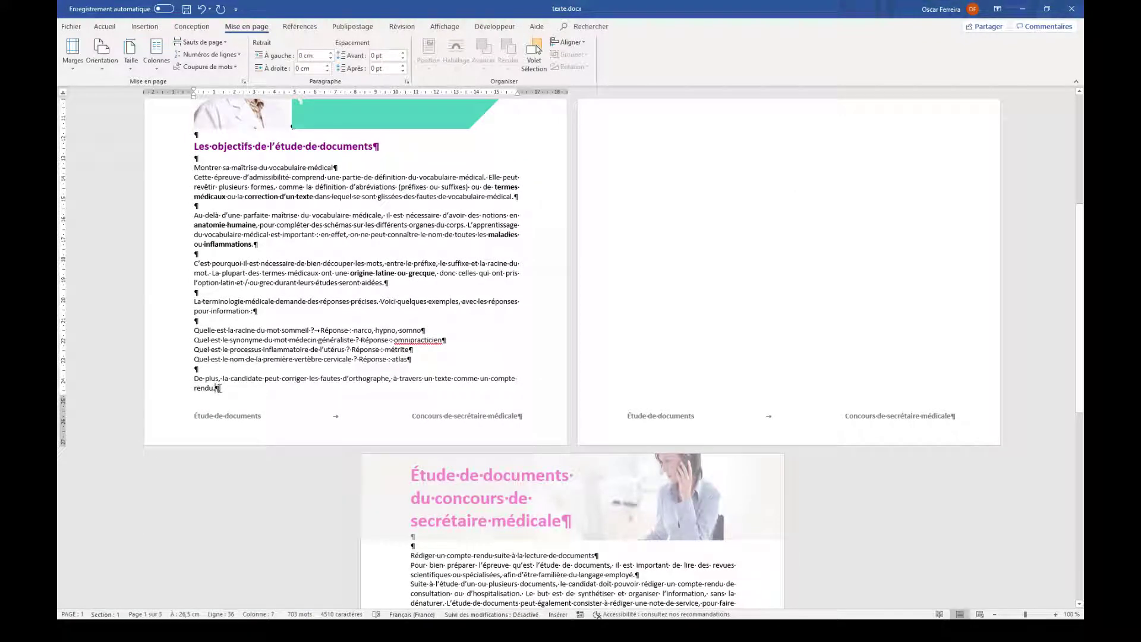
key(ctrl+Return)
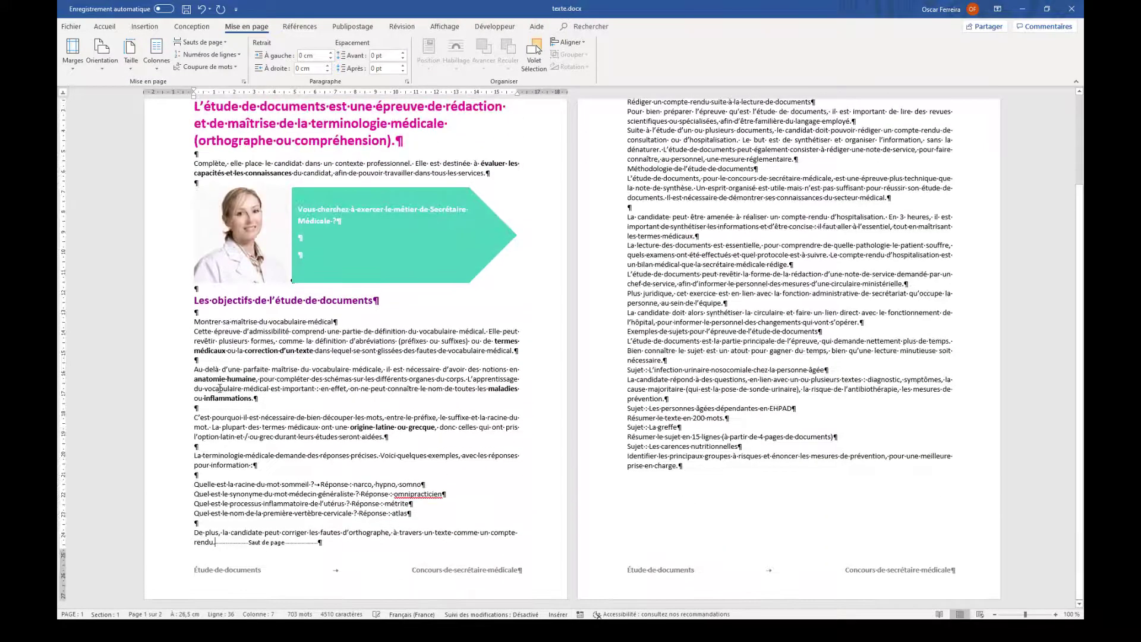
click(319, 542)
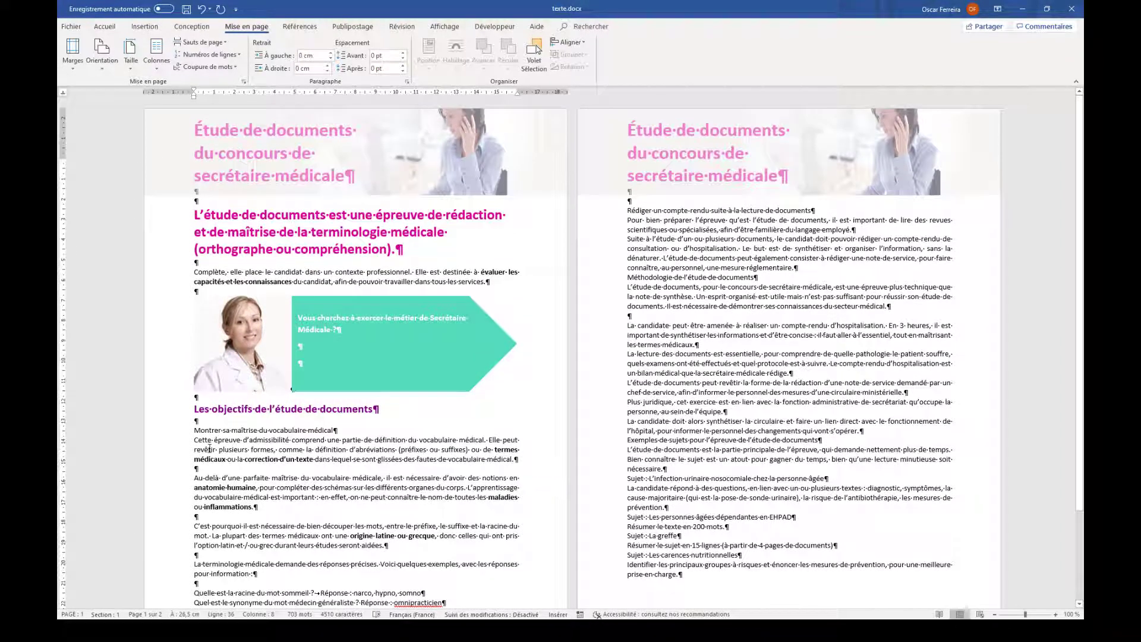
scroll(280, 407, down, 1)
scroll(280, 407, up, 1)
scroll(280, 406, down, 2)
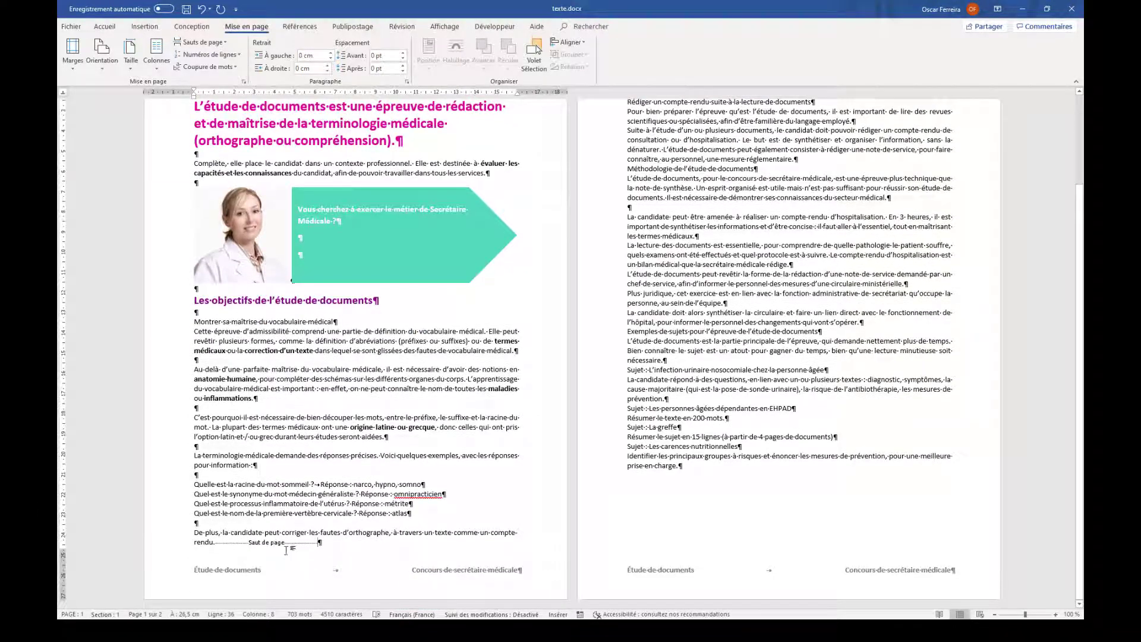
scroll(295, 546, up, 2)
scroll(406, 550, down, 2)
- Remove the tab before "Réponse" in the "racine du mot sommeil" line and shade the four question lines light grey
click(321, 484)
key(BackSpace)
drag(181, 485, 179, 516)
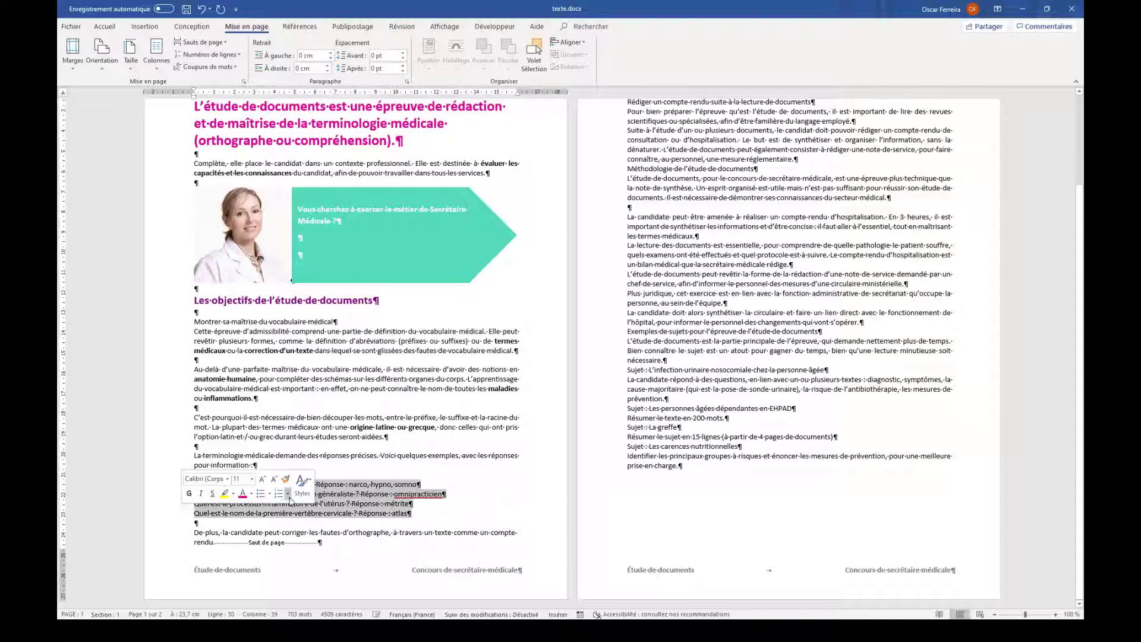
click(97, 27)
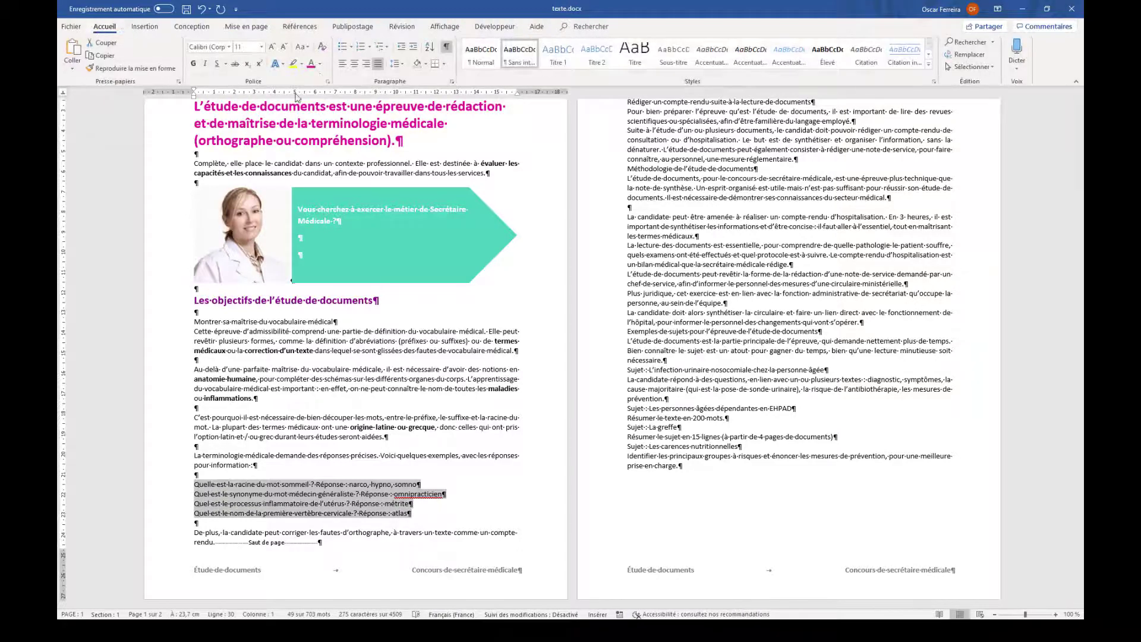
click(426, 63)
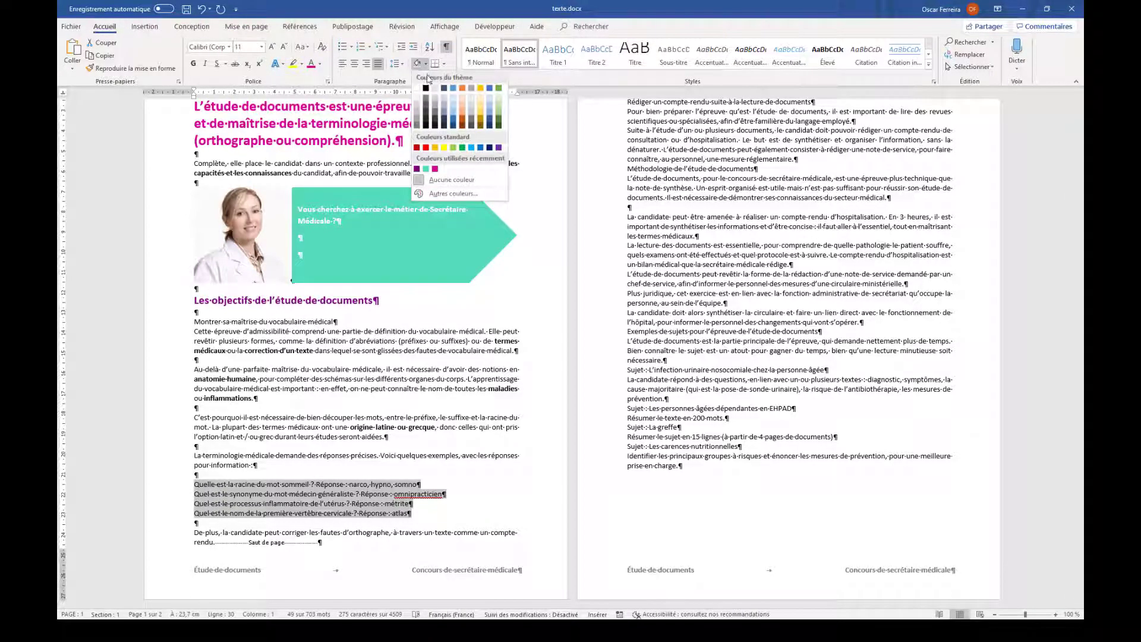
click(418, 108)
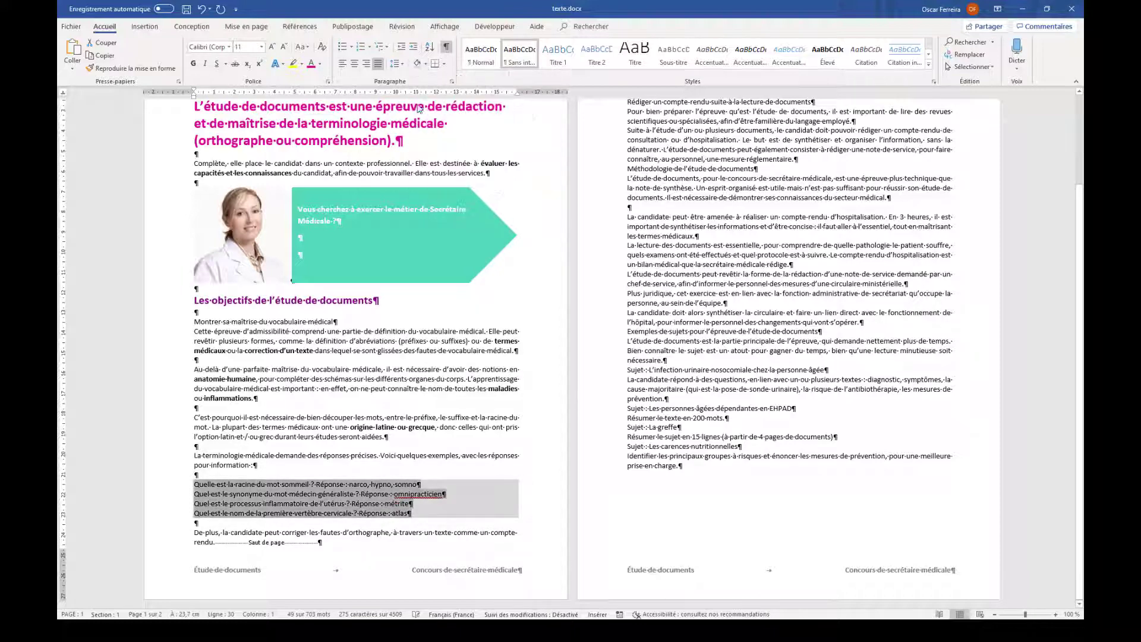
click(456, 505)
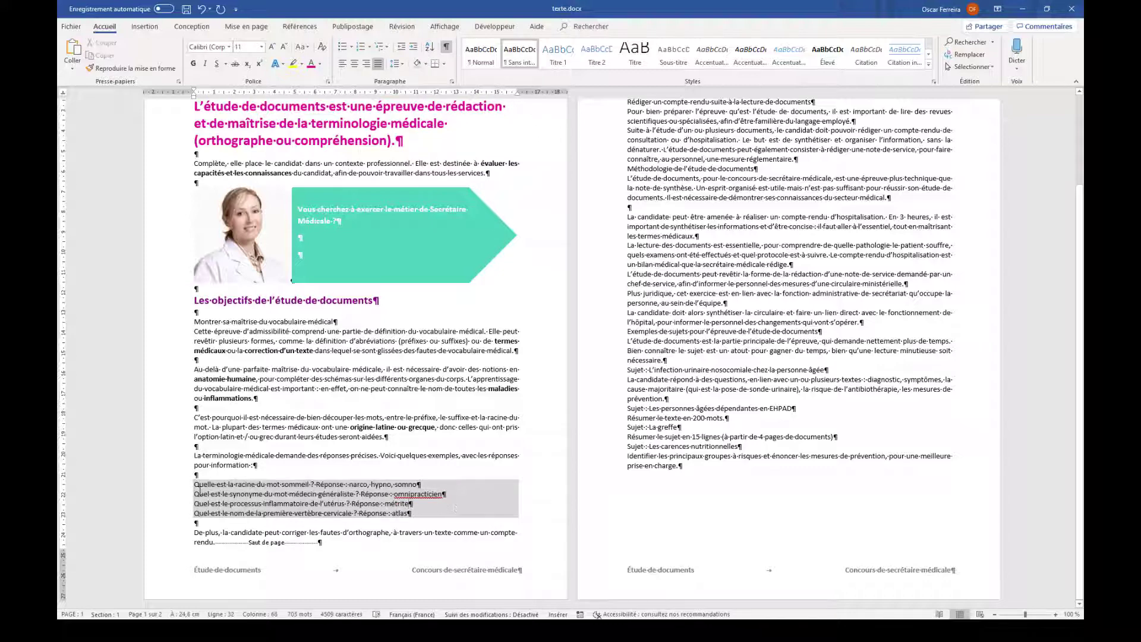
- Apply square bullets to the four shaded question lines
drag(184, 487, 183, 514)
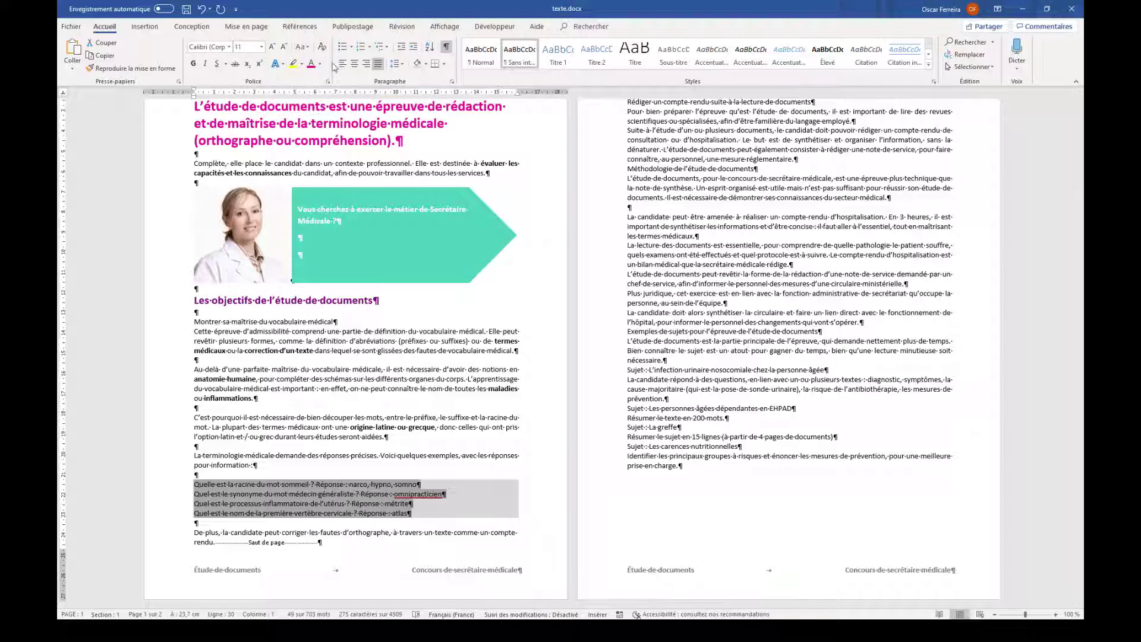
click(351, 46)
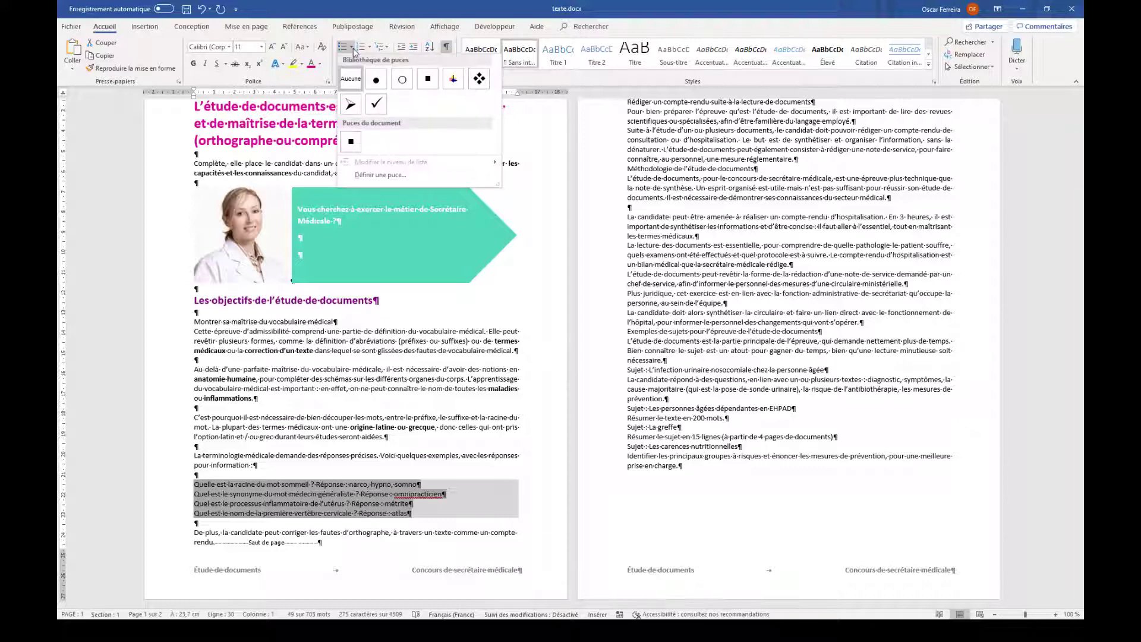
click(429, 81)
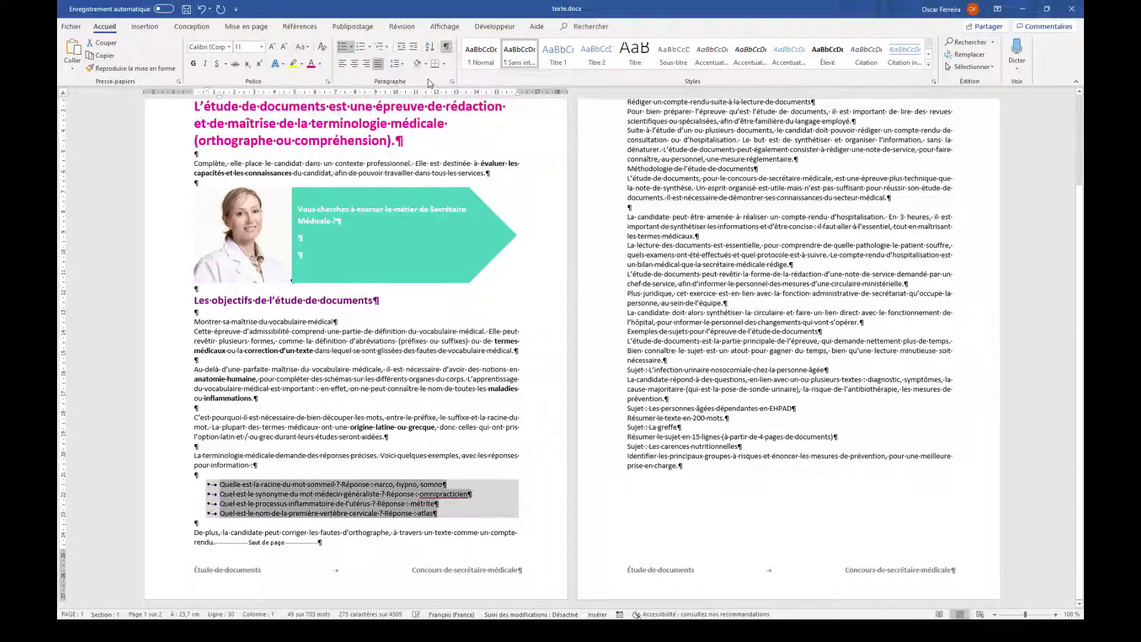
click(262, 504)
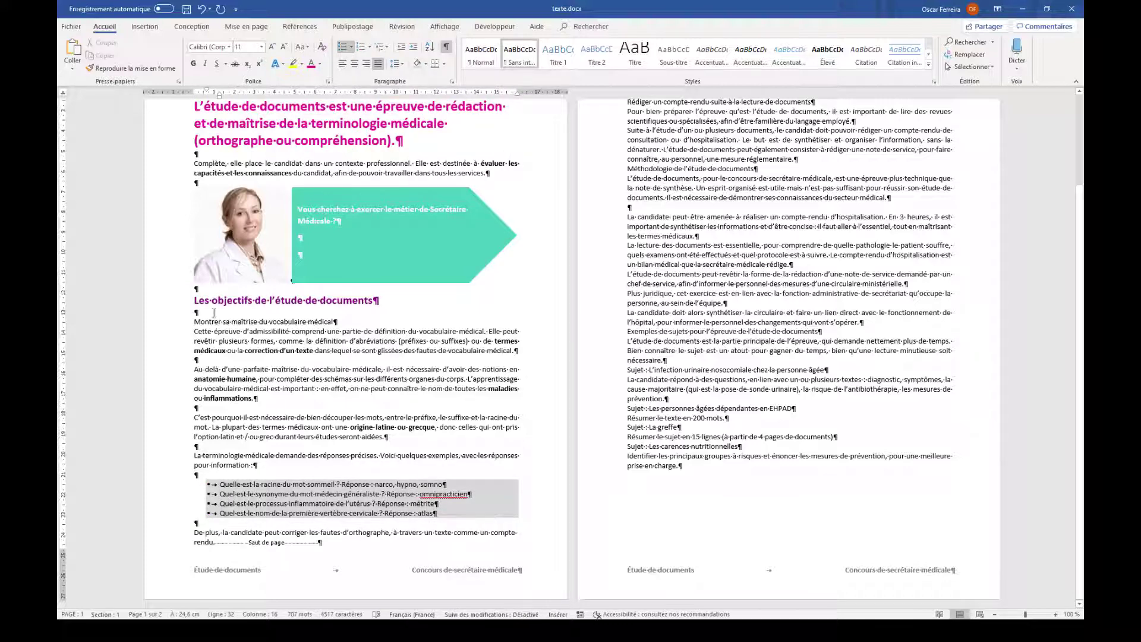
- Move the first-line indent of the four bulleted questions to 0 cm so the bullets sit at the text margin
drag(183, 488, 183, 515)
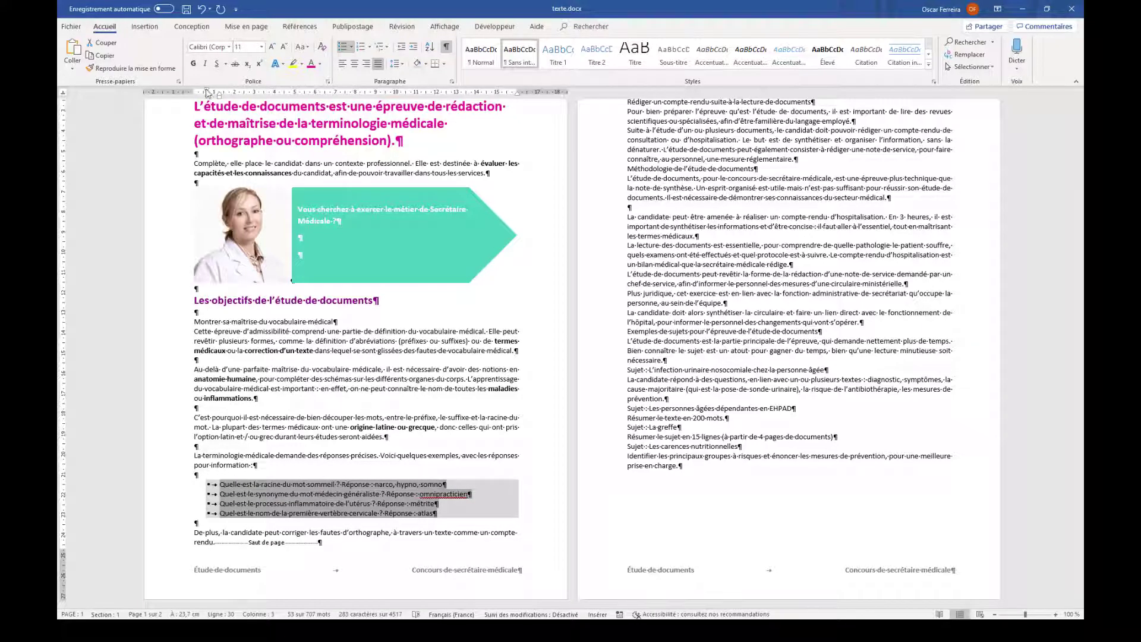
drag(207, 93, 194, 95)
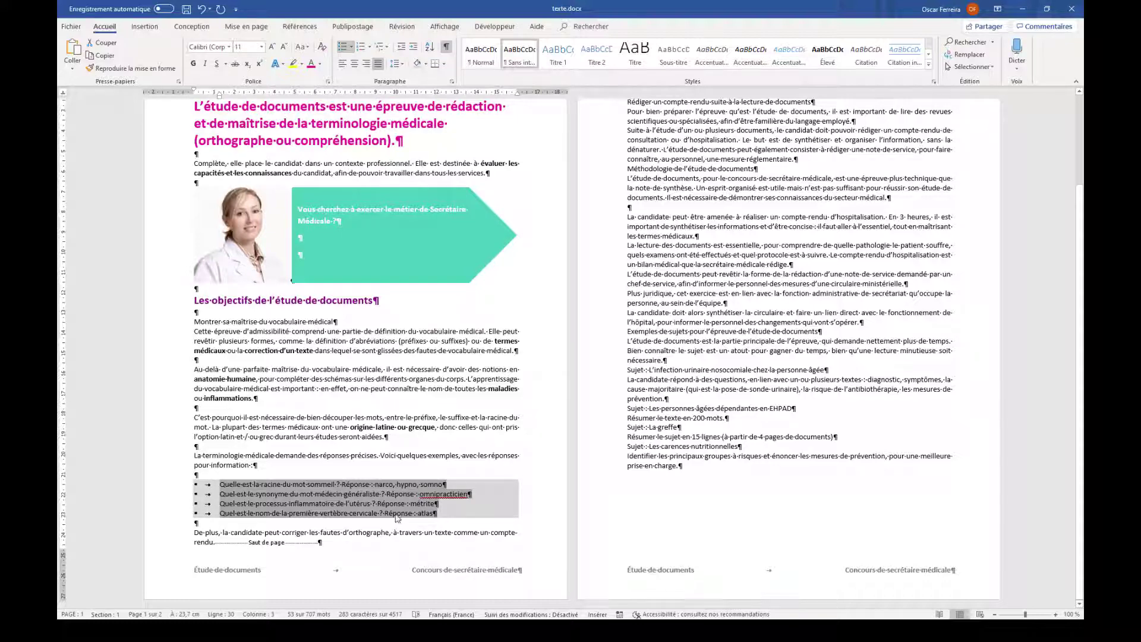
click(359, 484)
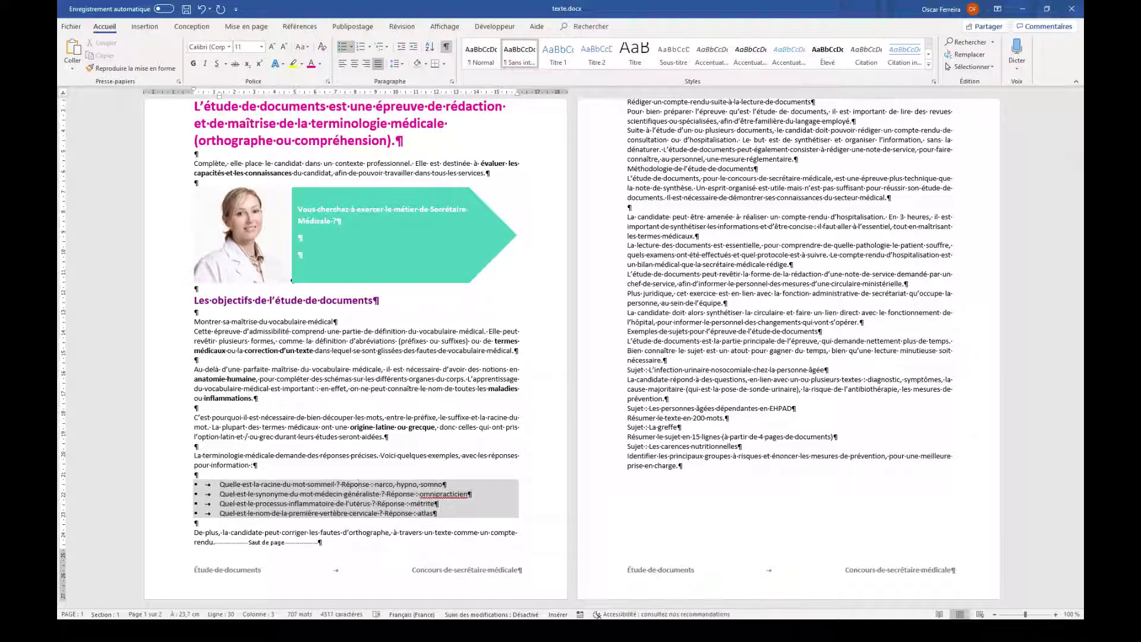
- Set a tab stop at about 10.5 cm on the four bulleted questions and insert a tab before each "Réponse"
key(alt+Tab)
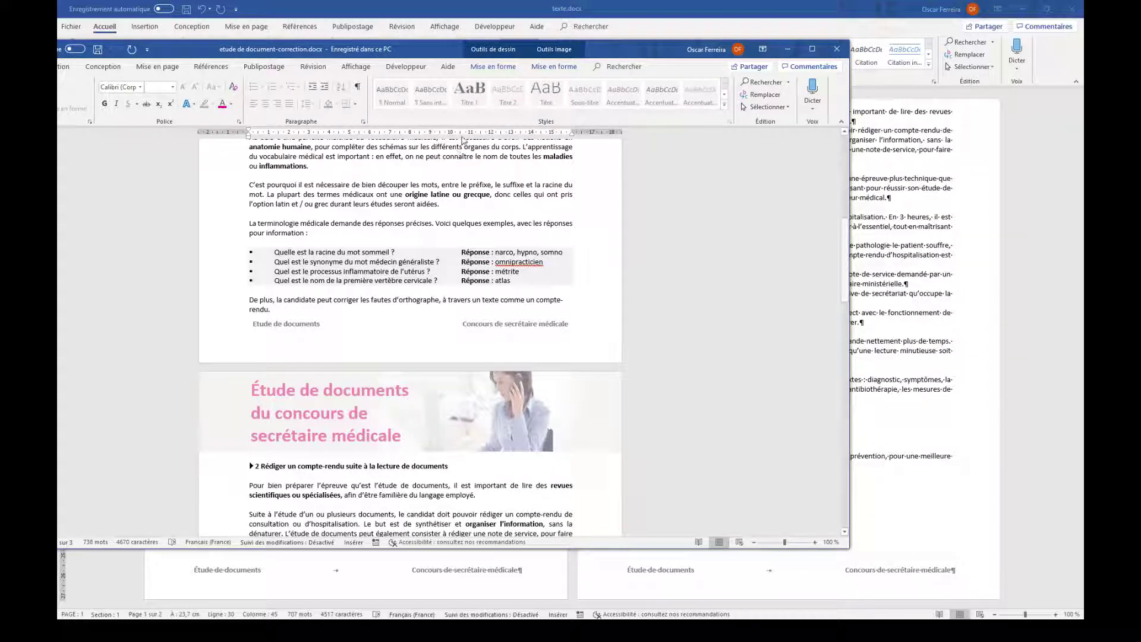
click(787, 49)
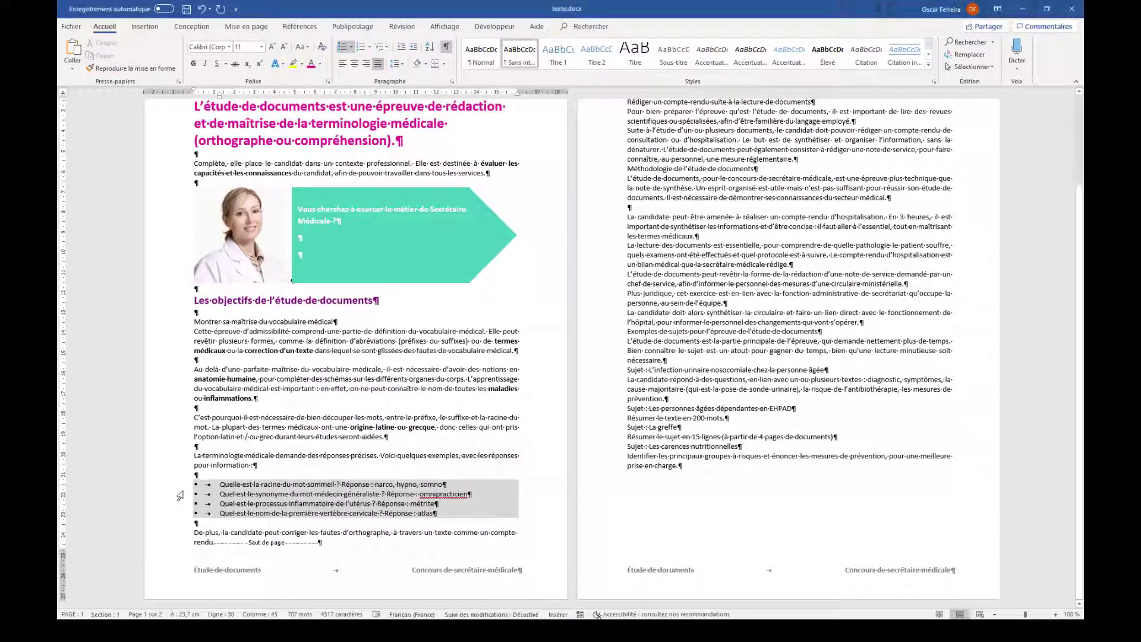
drag(180, 484, 180, 516)
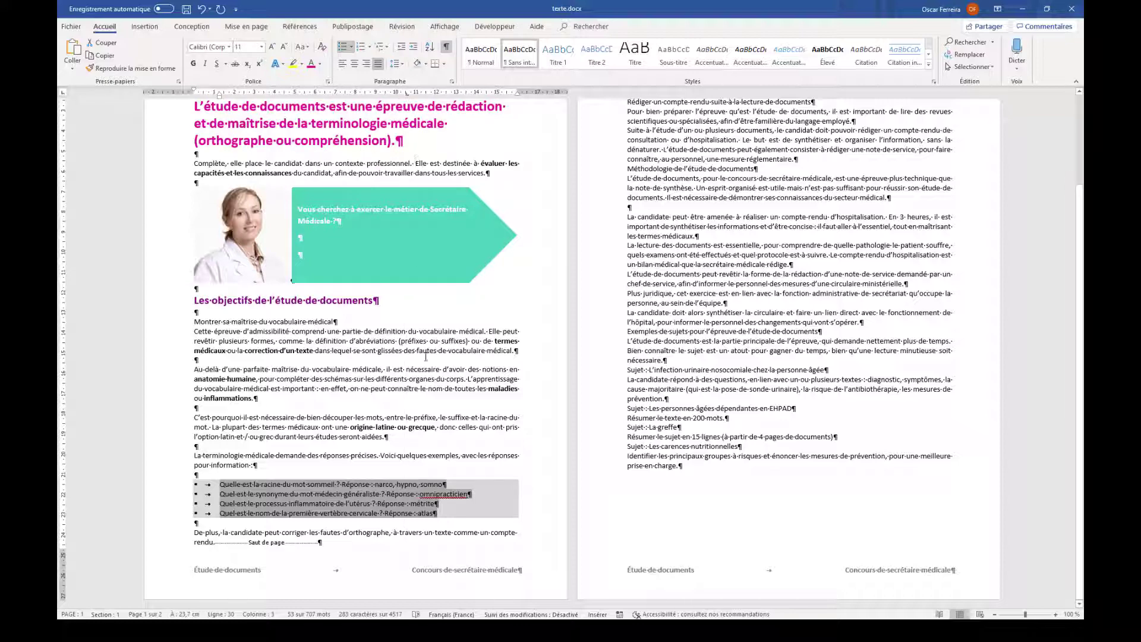
click(343, 484)
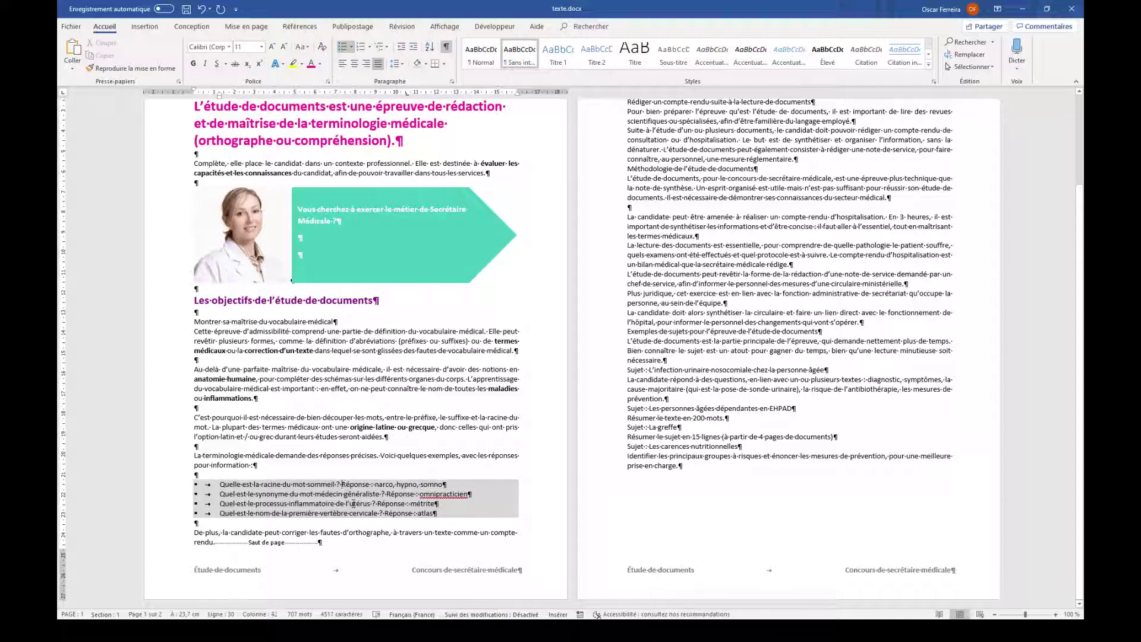
key(Tab)
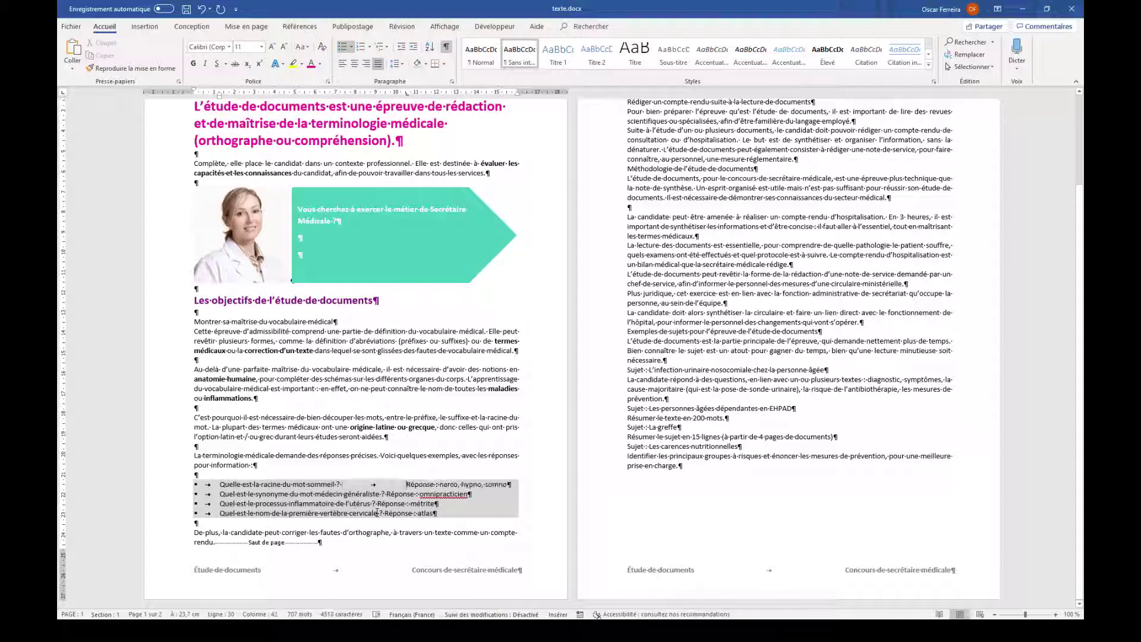
click(387, 494)
key(Tab)
key(Tab)
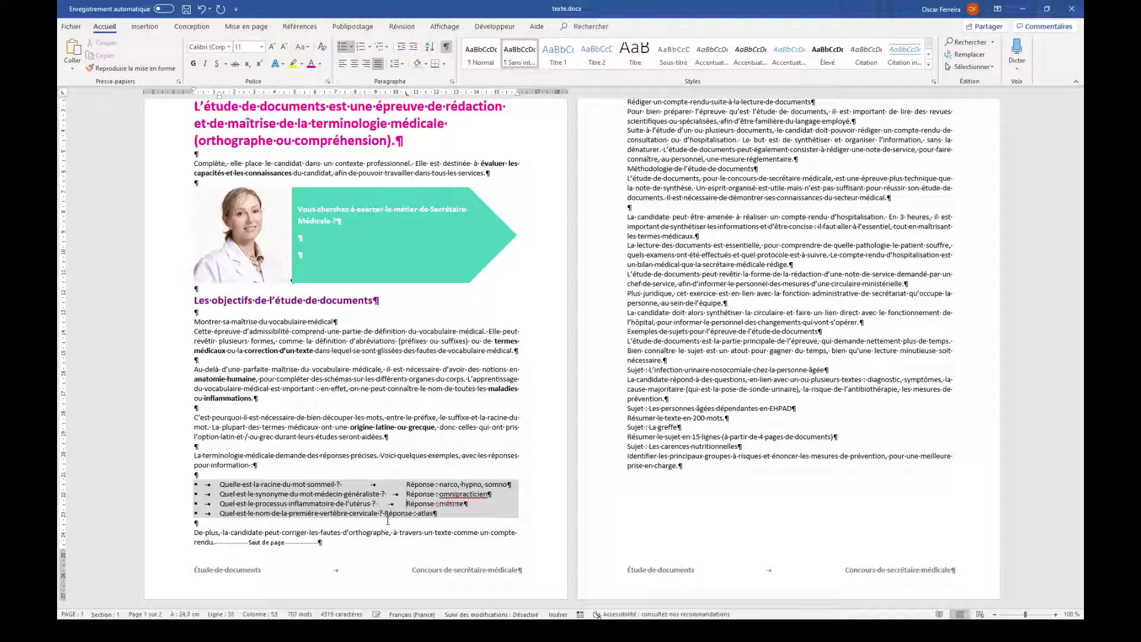
click(387, 513)
key(Tab)
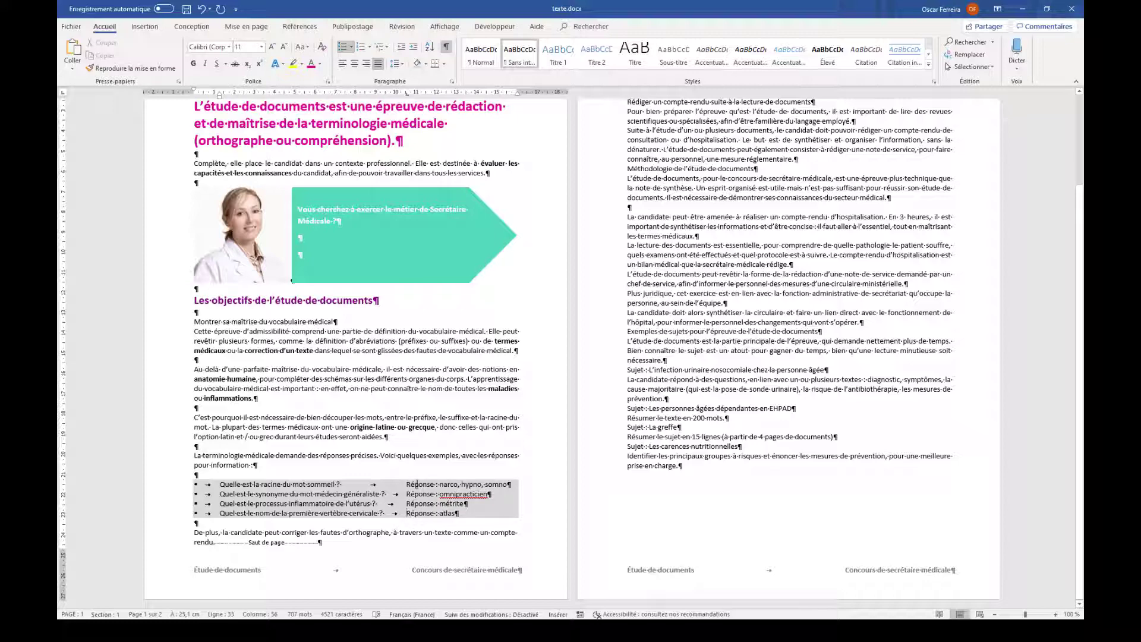
drag(407, 484, 461, 516)
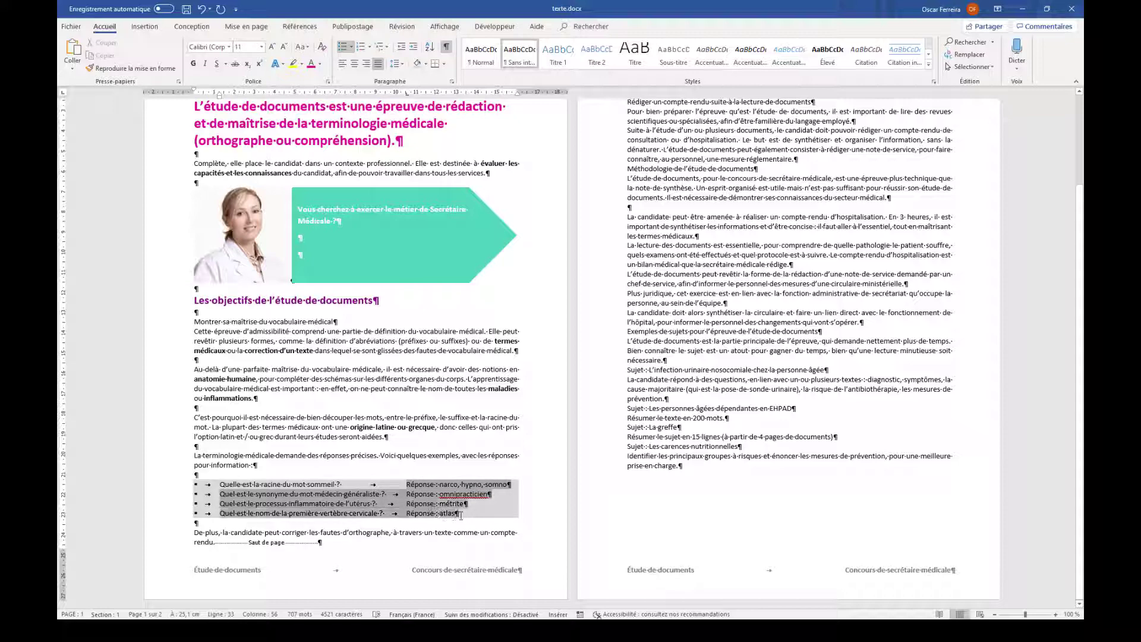
double_click(420, 484)
click(420, 494)
double_click(420, 484)
click(408, 484)
click(426, 472)
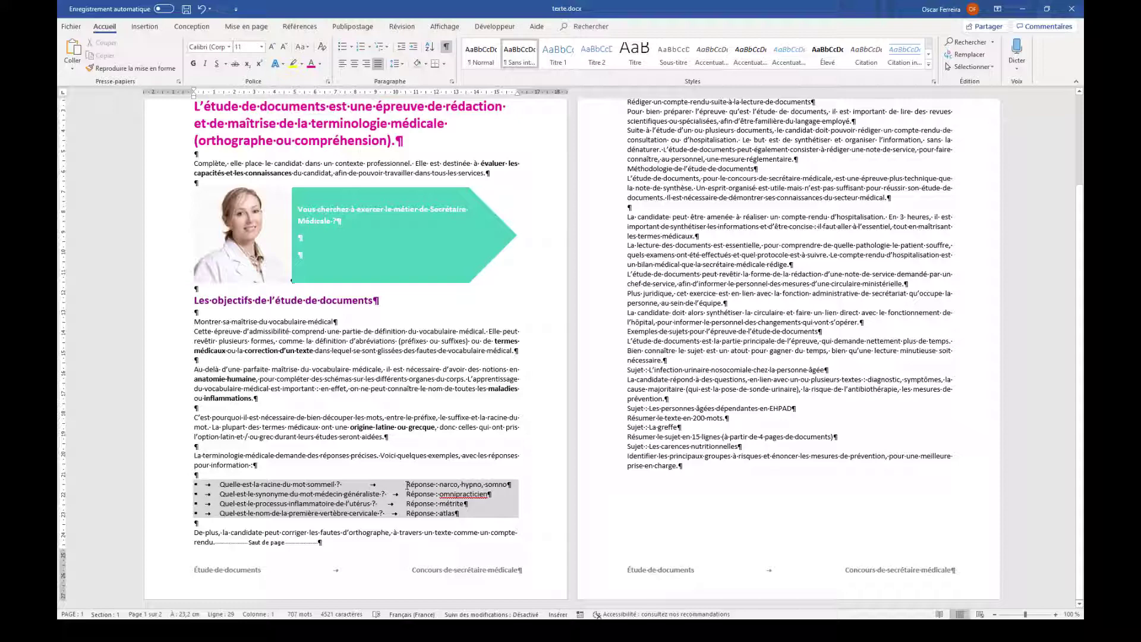
- Make the word "Réponse" bold in all four bulleted question lines
click(407, 484)
drag(407, 484, 436, 527)
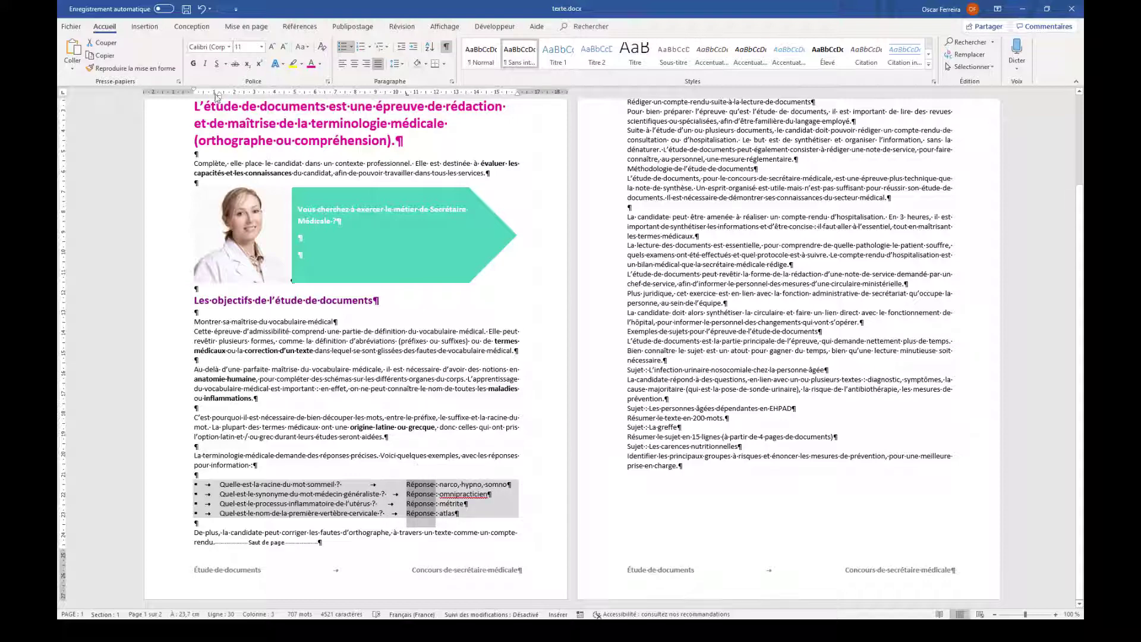
click(193, 64)
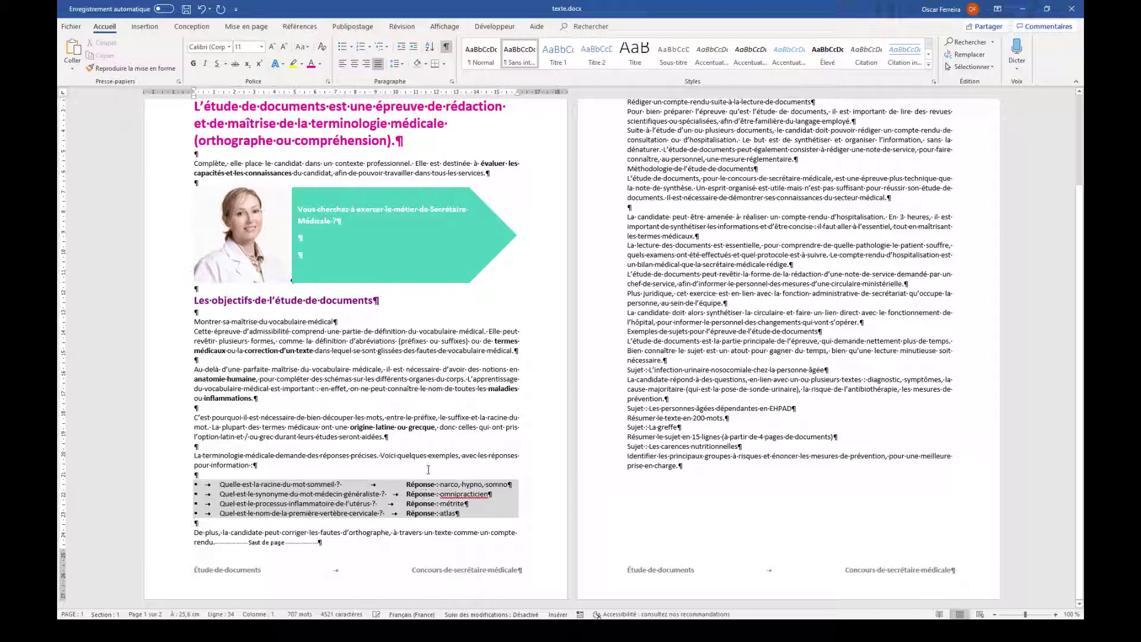
click(402, 472)
- Switch to the model document etude de document-correction.docx and examine the headings, spacing and answer list on its first two pages
scroll(475, 502, up, 2)
scroll(467, 506, down, 2)
scroll(467, 505, up, 2)
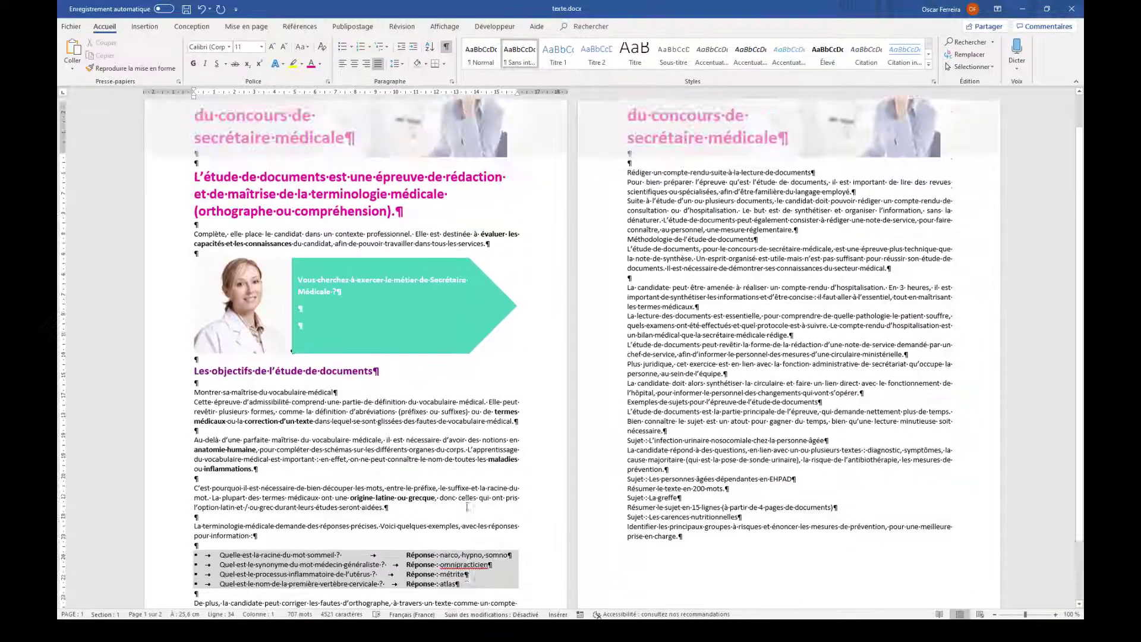
scroll(467, 505, down, 1)
key(alt+Tab)
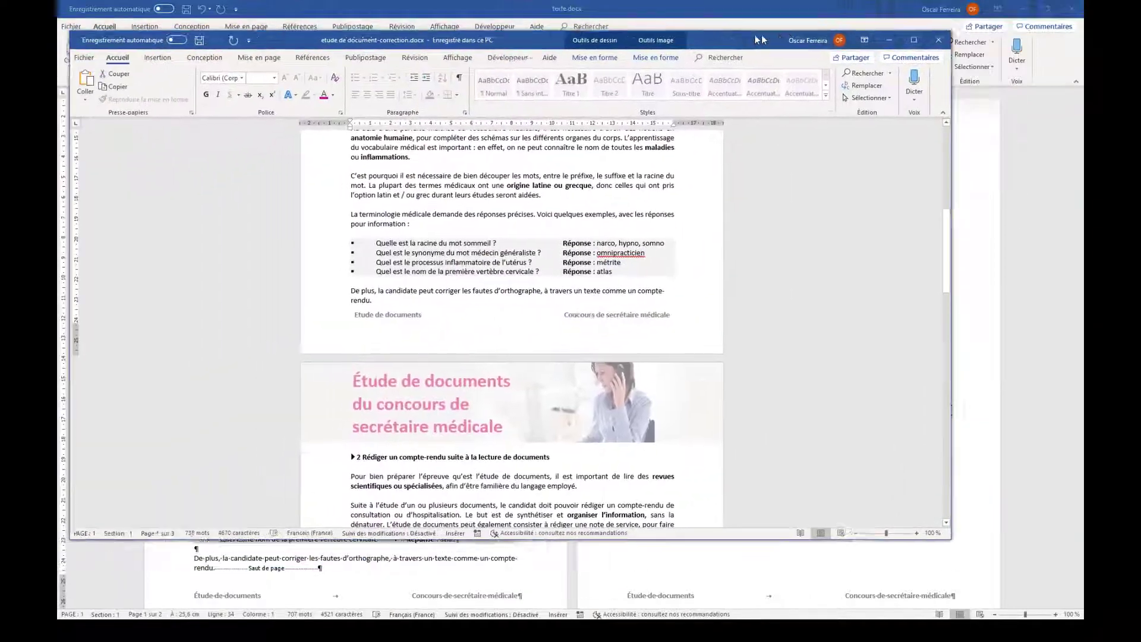
scroll(682, 324, up, 3)
scroll(682, 324, up, 3)
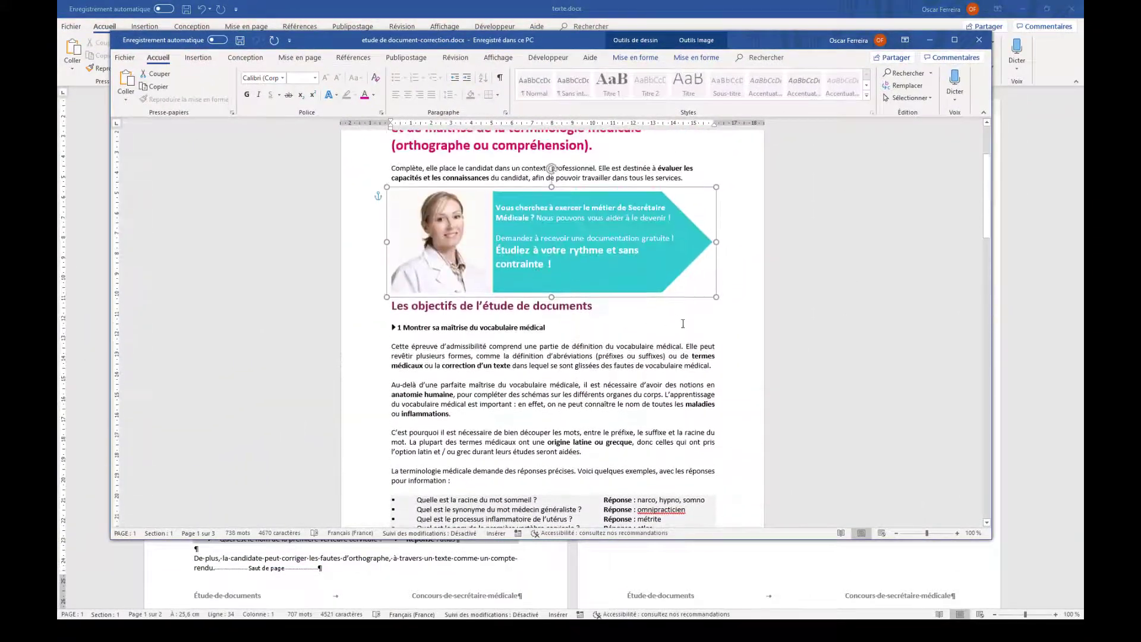
click(743, 313)
scroll(742, 313, down, 12)
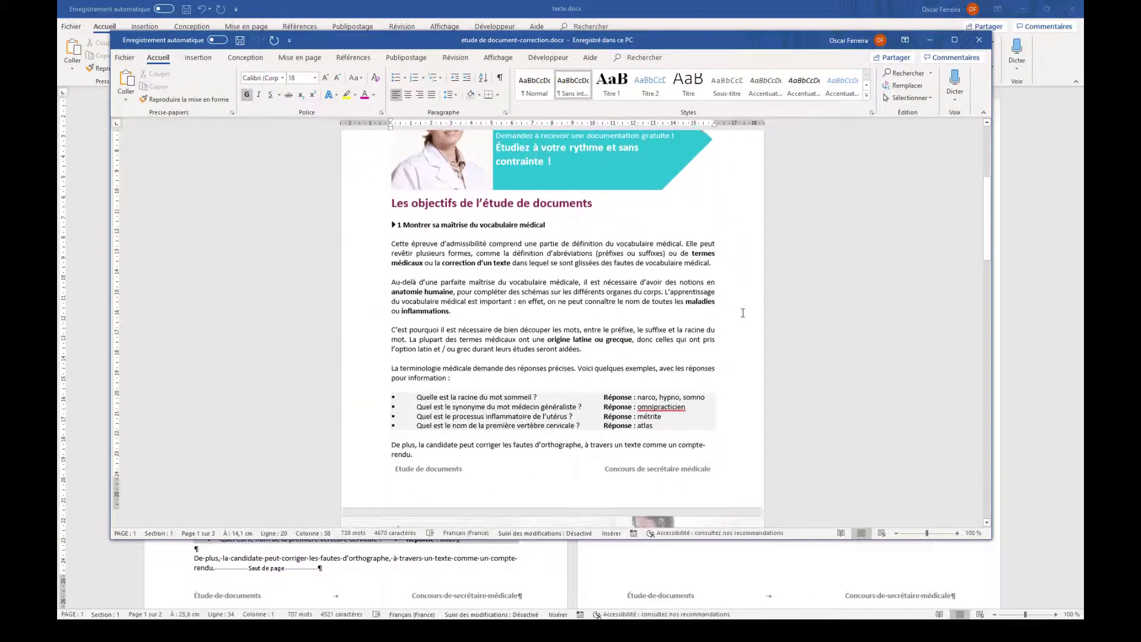
scroll(743, 313, down, 2)
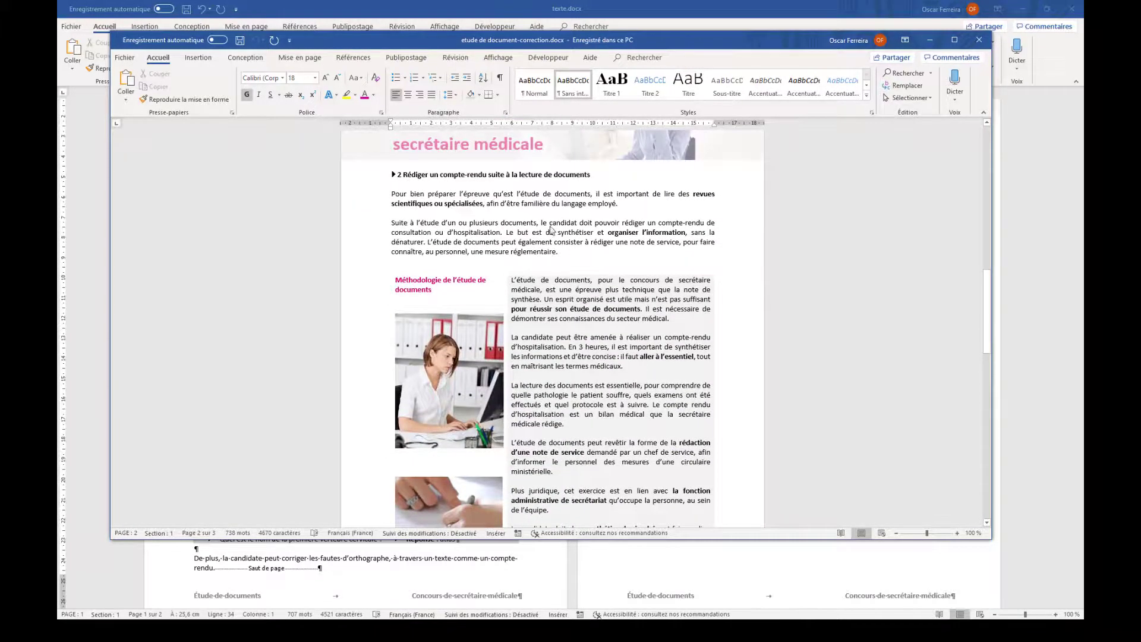
scroll(553, 231, up, 10)
scroll(553, 232, up, 2)
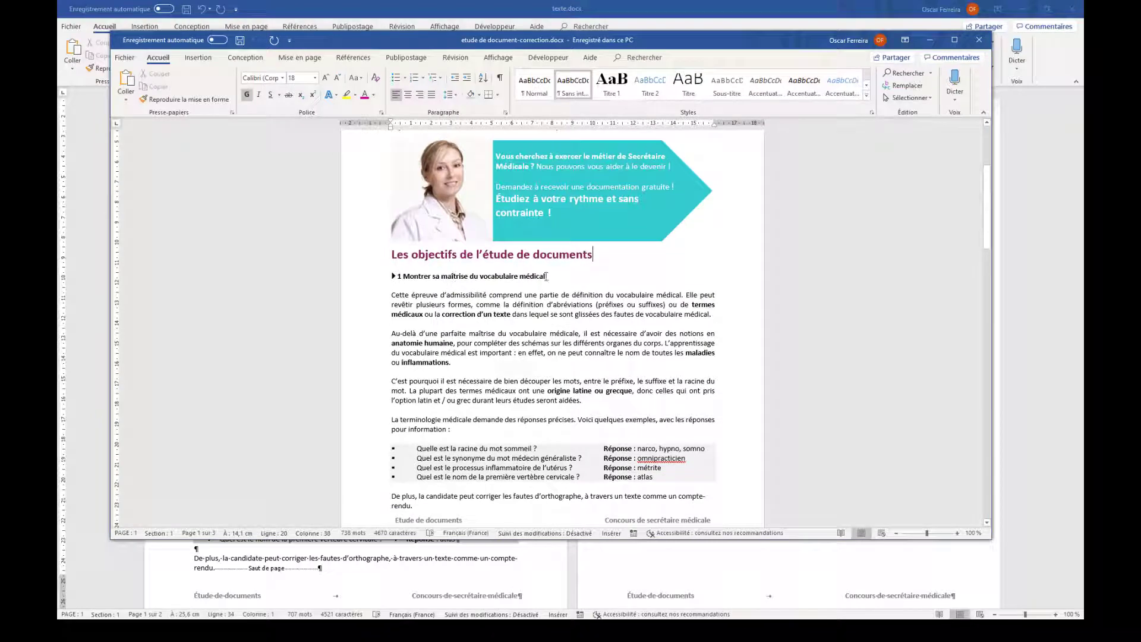
- Return to texte.docx and insert a blank line before the paragraph beginning "Cette épreuve d'admissibilité"
drag(595, 40, 0, 85)
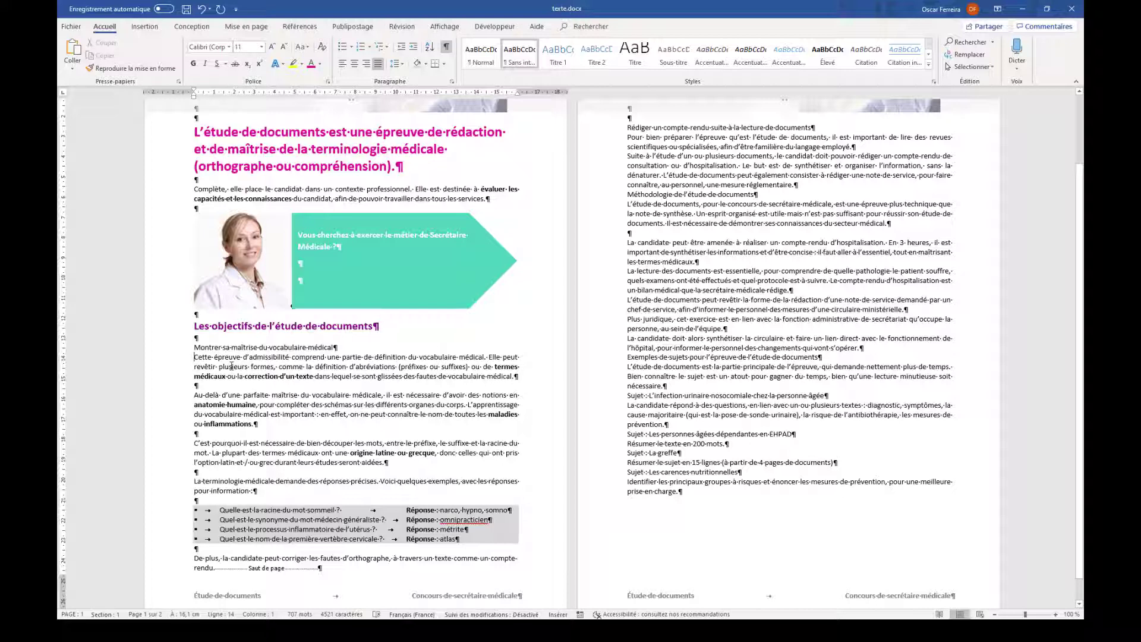
key(Return)
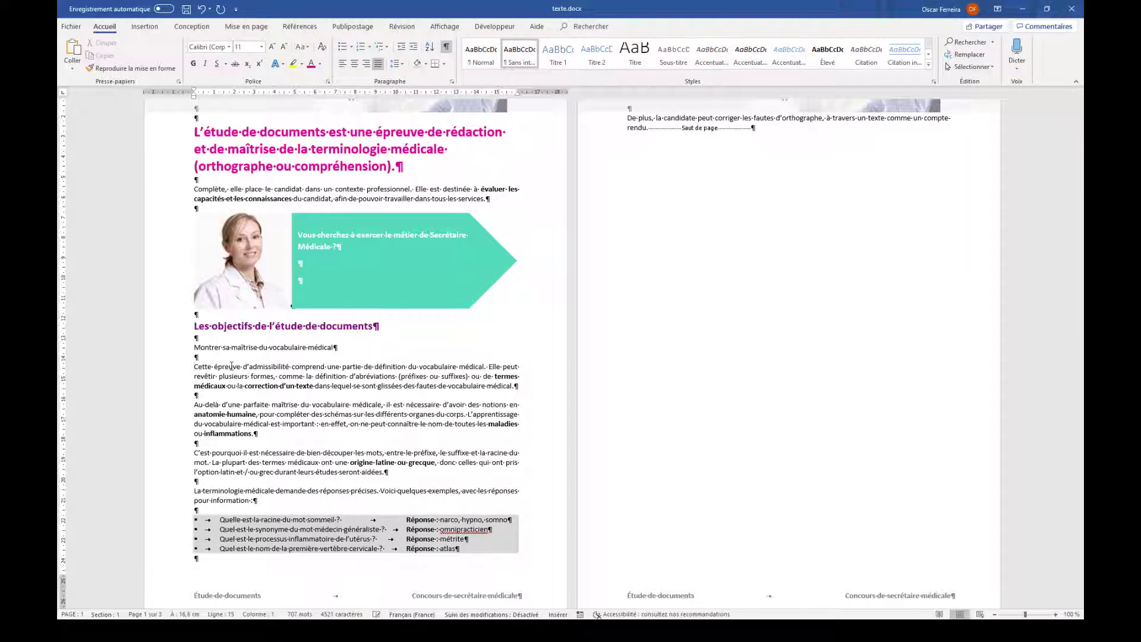
- Check the blank lines around the pink title, the portrait image and the heading "Les objectifs de l'étude de documents"
scroll(689, 289, up, 3)
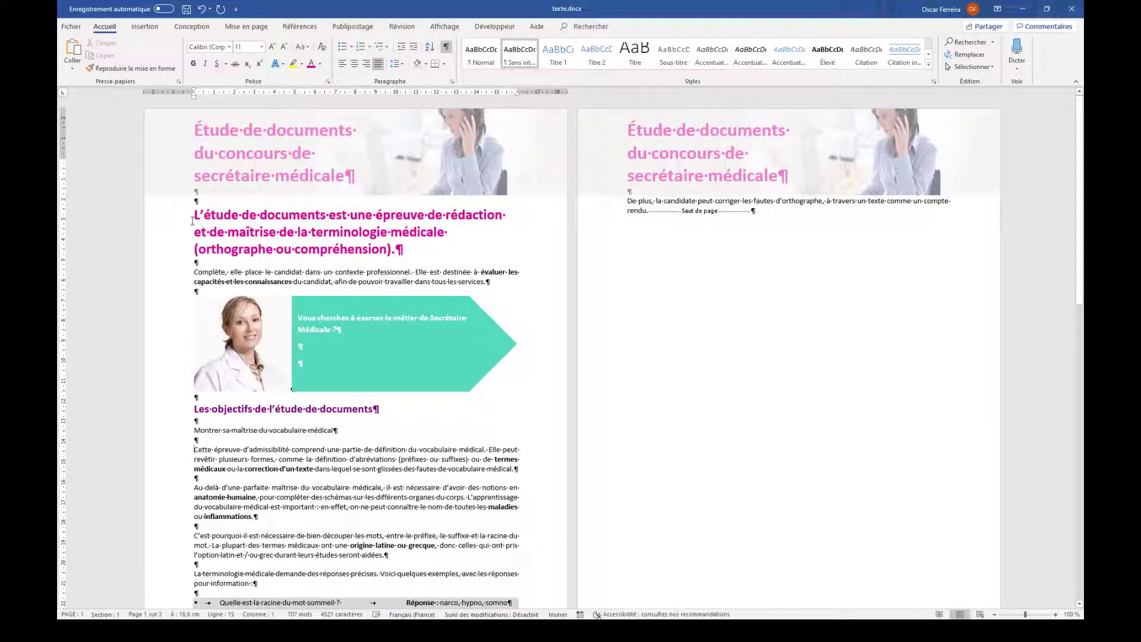
click(173, 209)
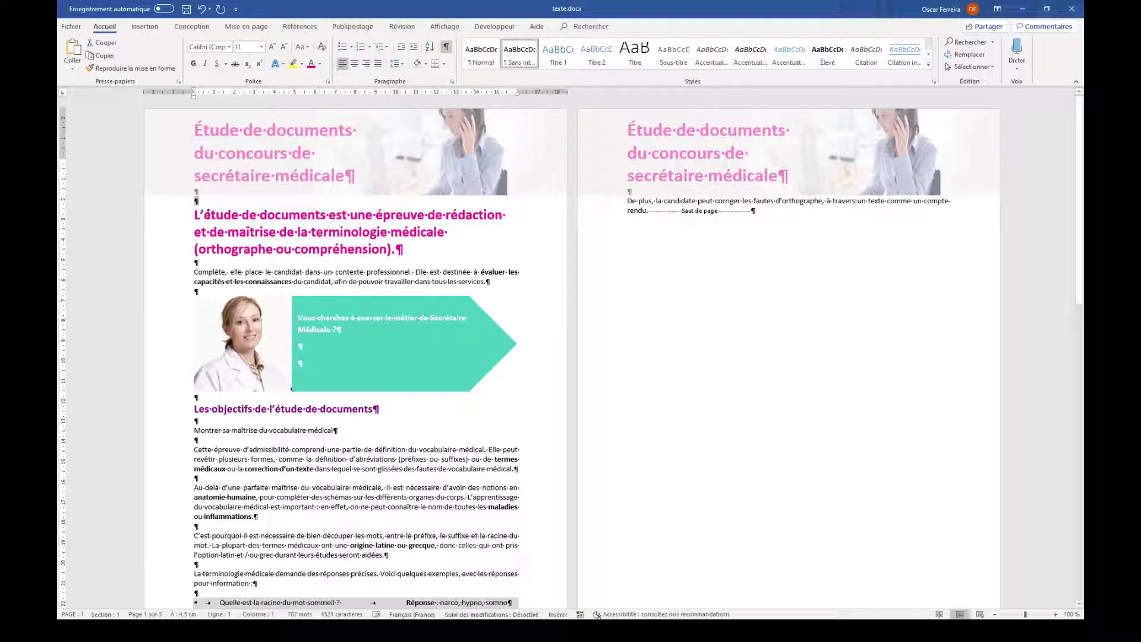
click(210, 209)
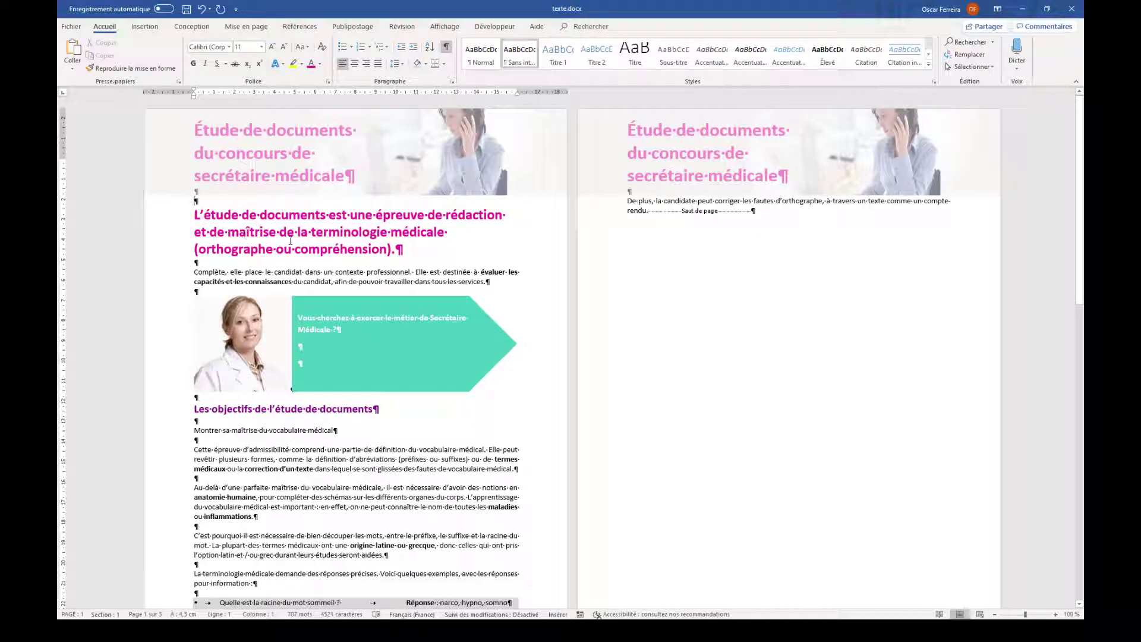
scroll(443, 321, down, 3)
click(271, 258)
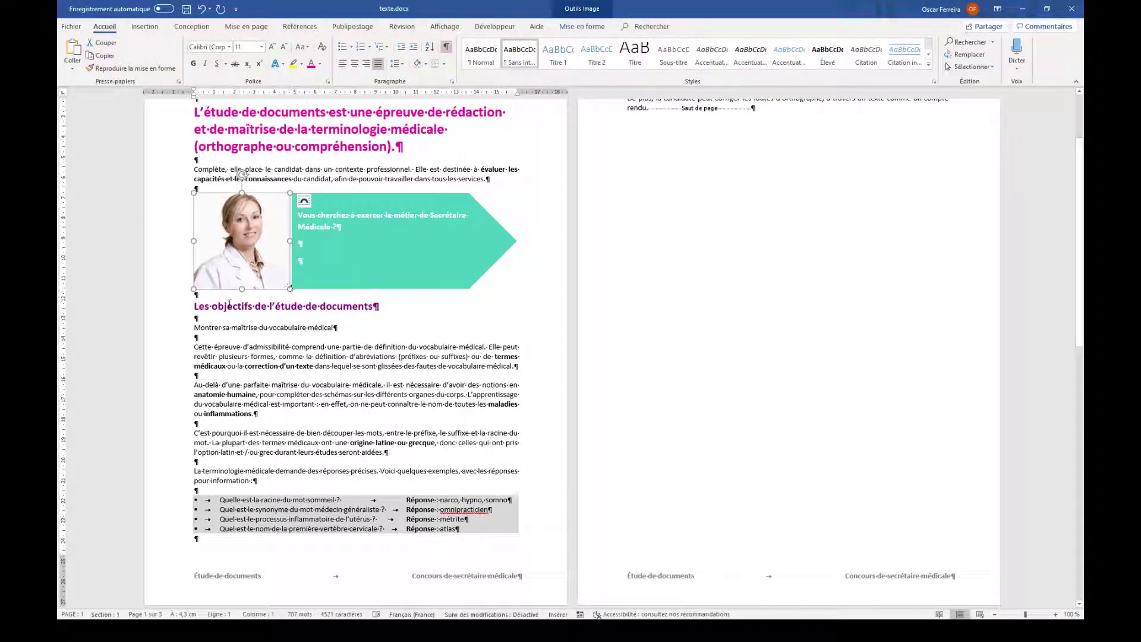
click(295, 284)
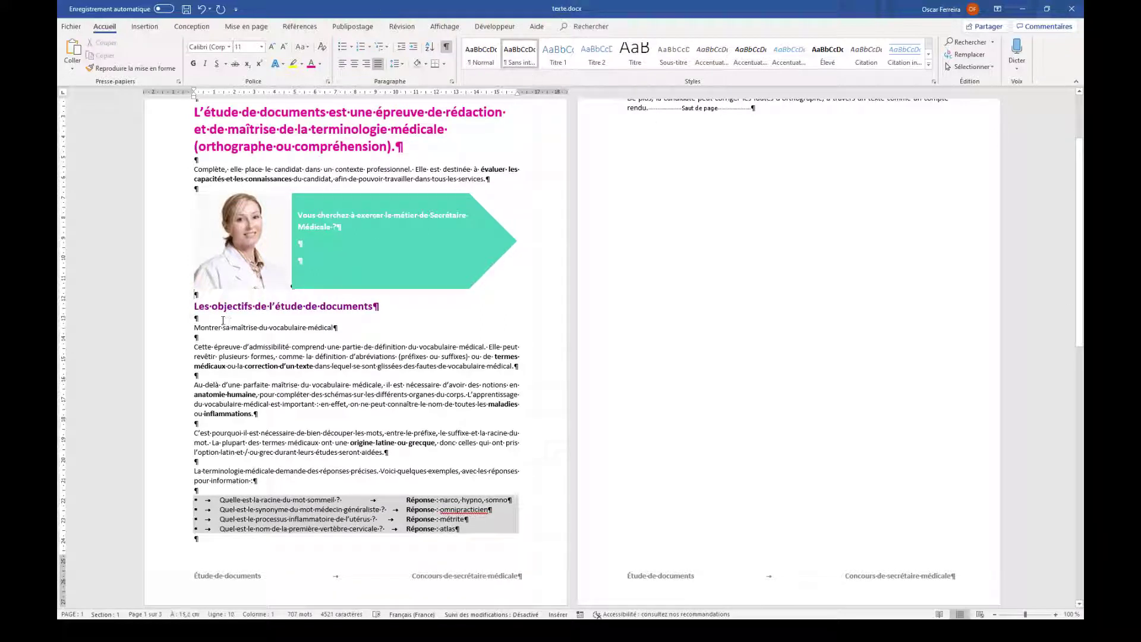
scroll(320, 395, down, 2)
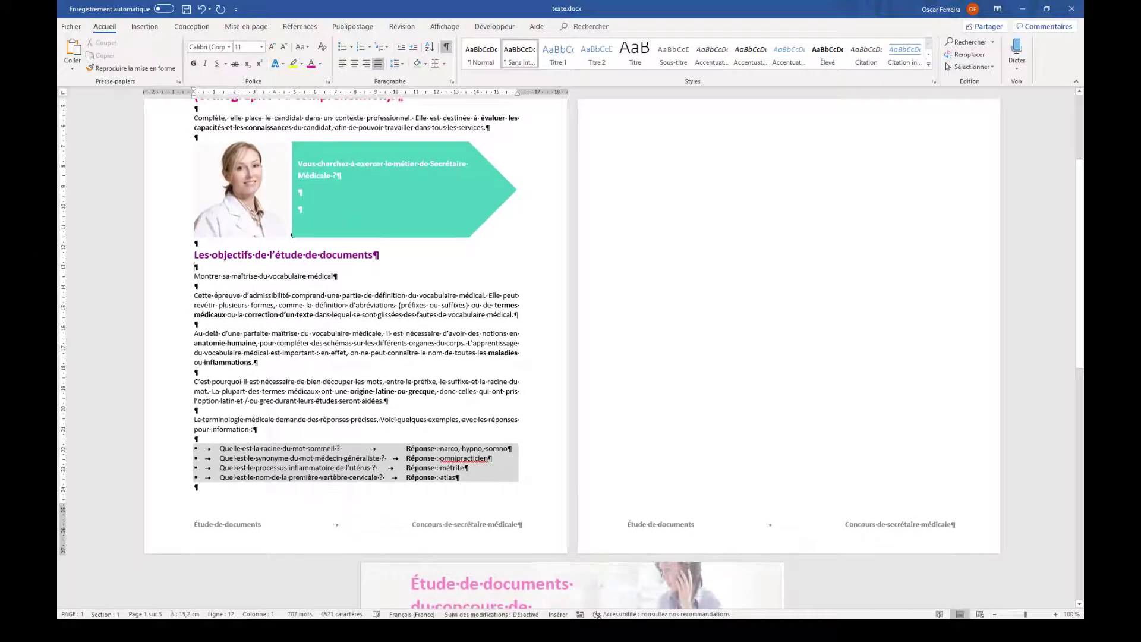
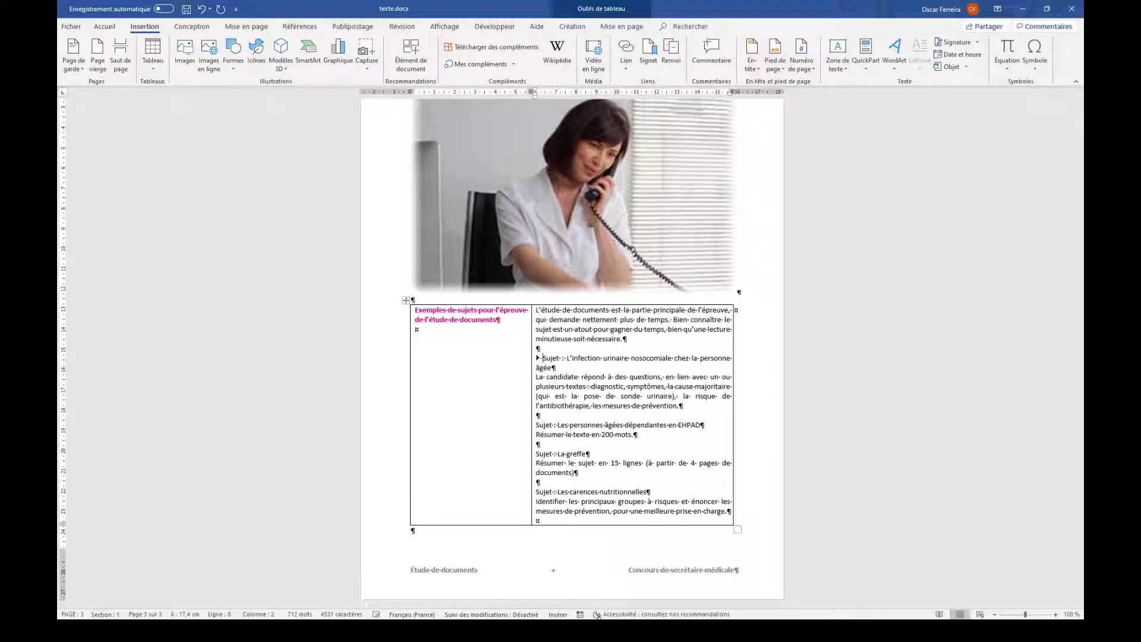
- Following the model document, copy the arrow marker from the first "Sujet" line to the other three "Sujet" lines, with a space after it
key(alt+Tab)
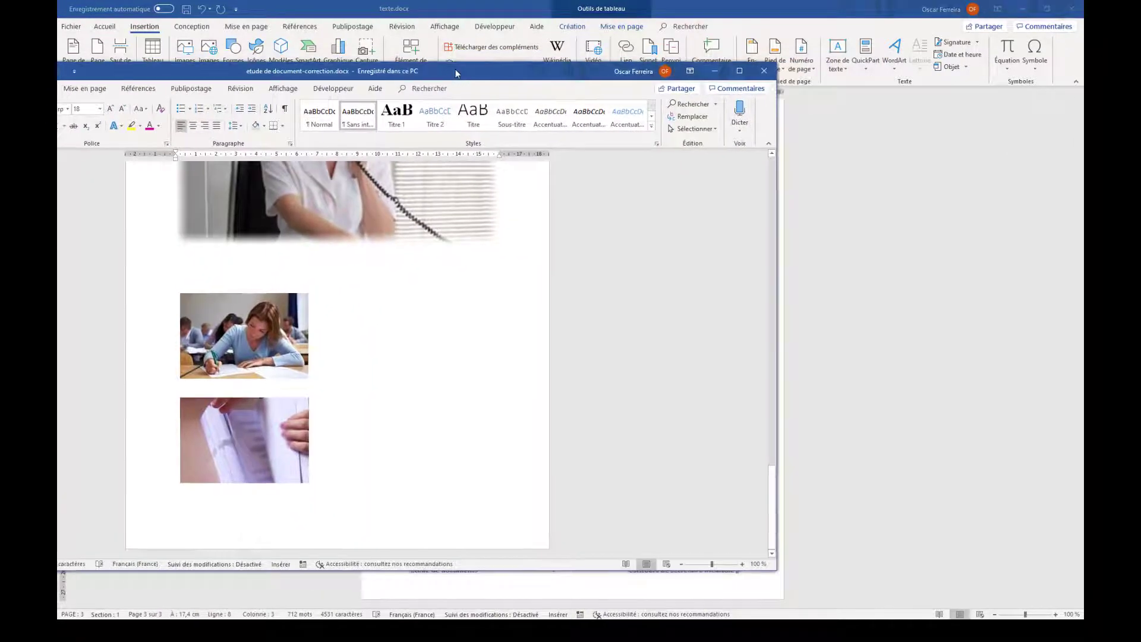
drag(455, 74, 671, 77)
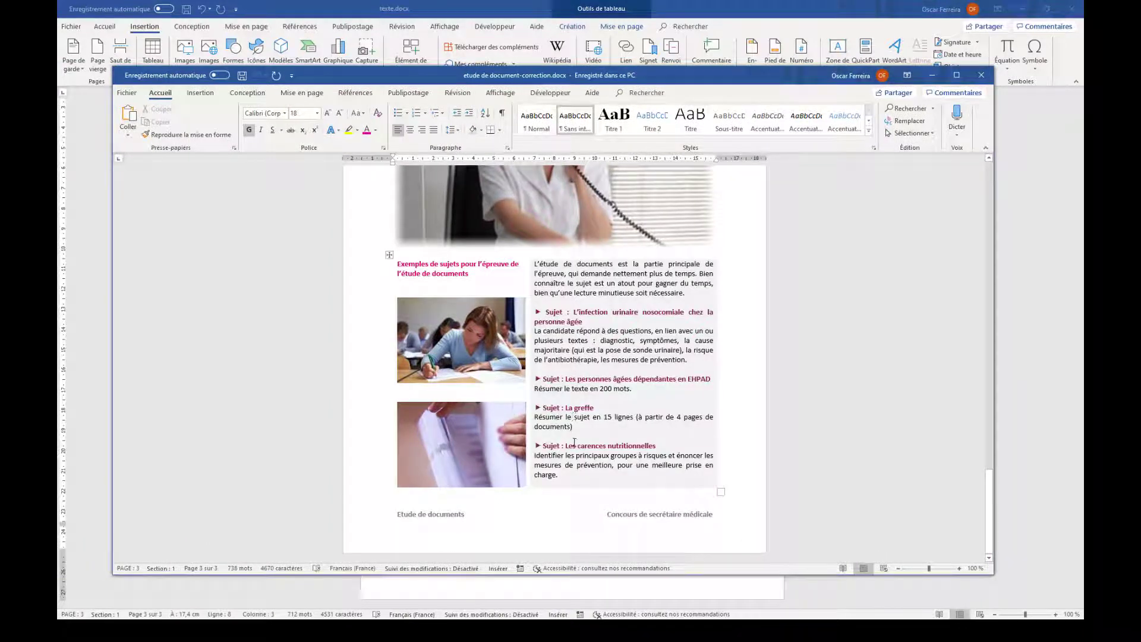
key(alt+Tab)
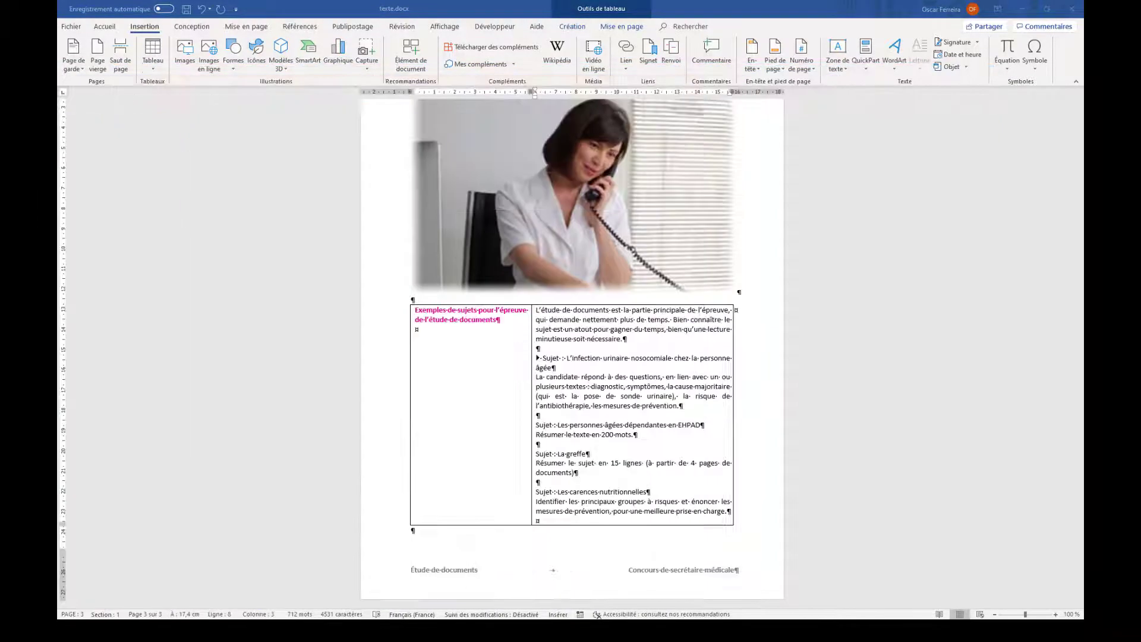
click(541, 360)
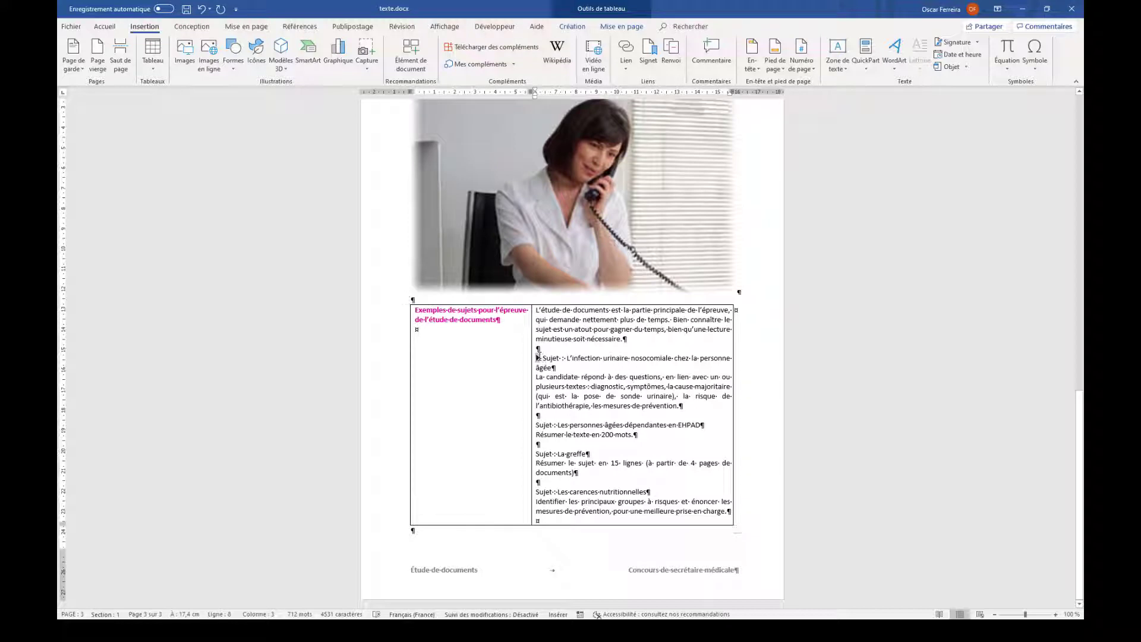
click(540, 359)
click(537, 425)
text(▸)
click(539, 453)
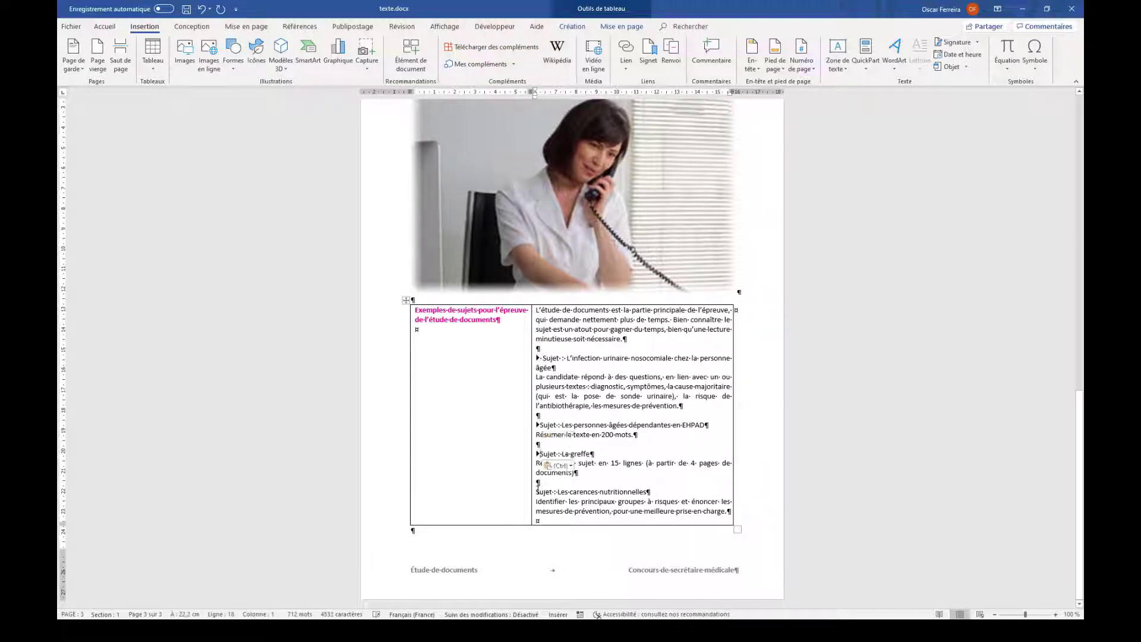
key(ctrl+v)
click(538, 492)
key(ctrl+v)
click(540, 453)
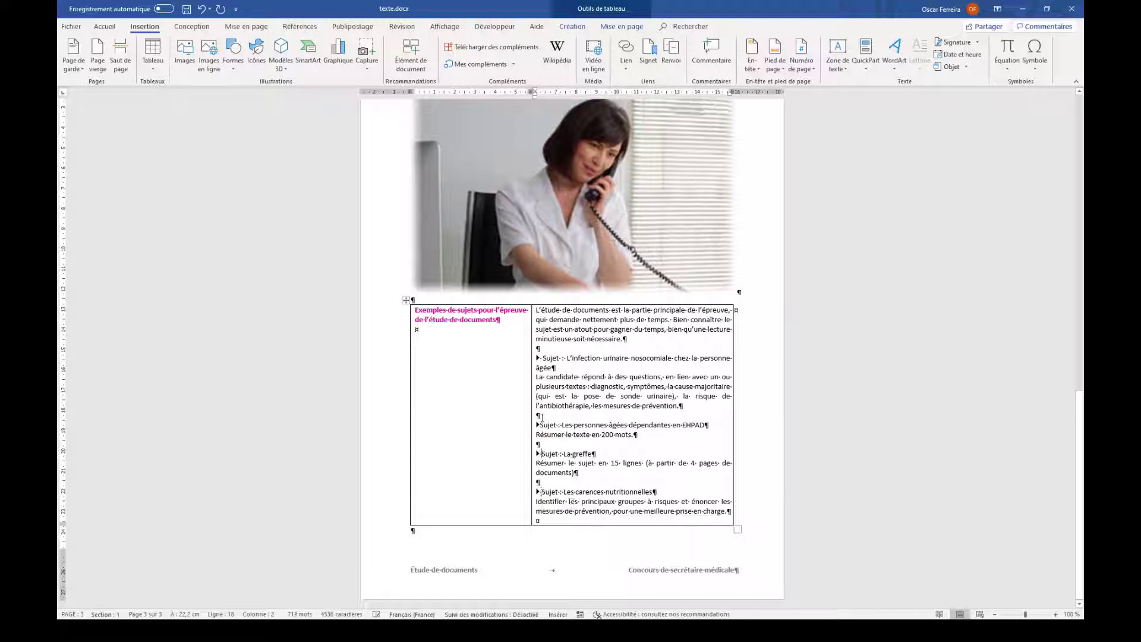
click(538, 424)
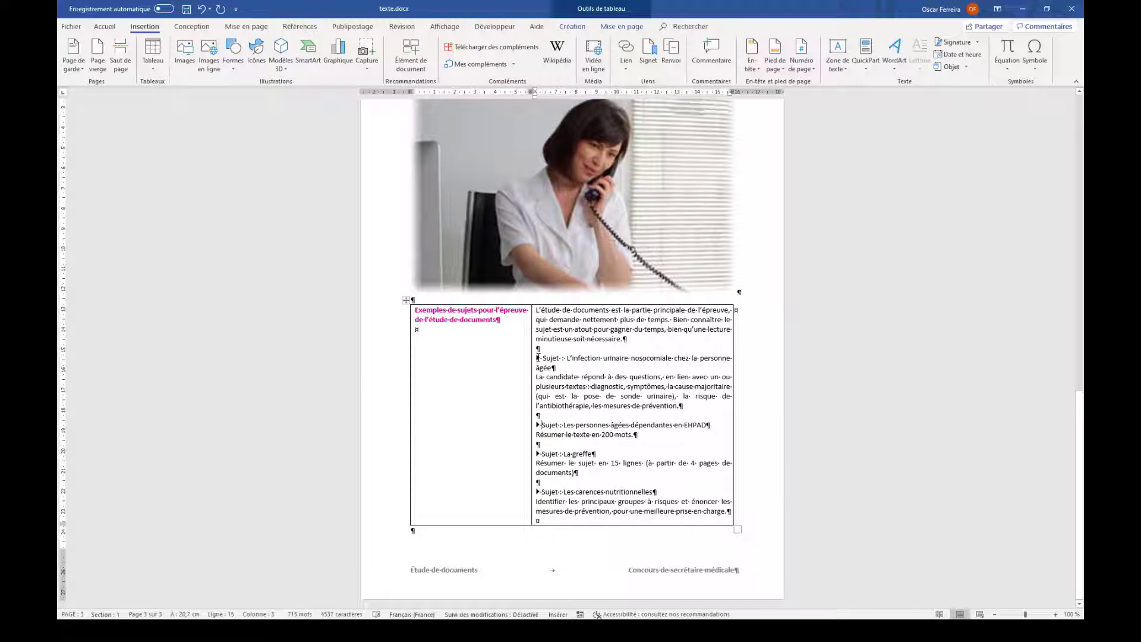
- Format the first "Sujet" line, about "L'infection urinaire nosocomiale", in bold with the recently used purple font color
triple_click(537, 357)
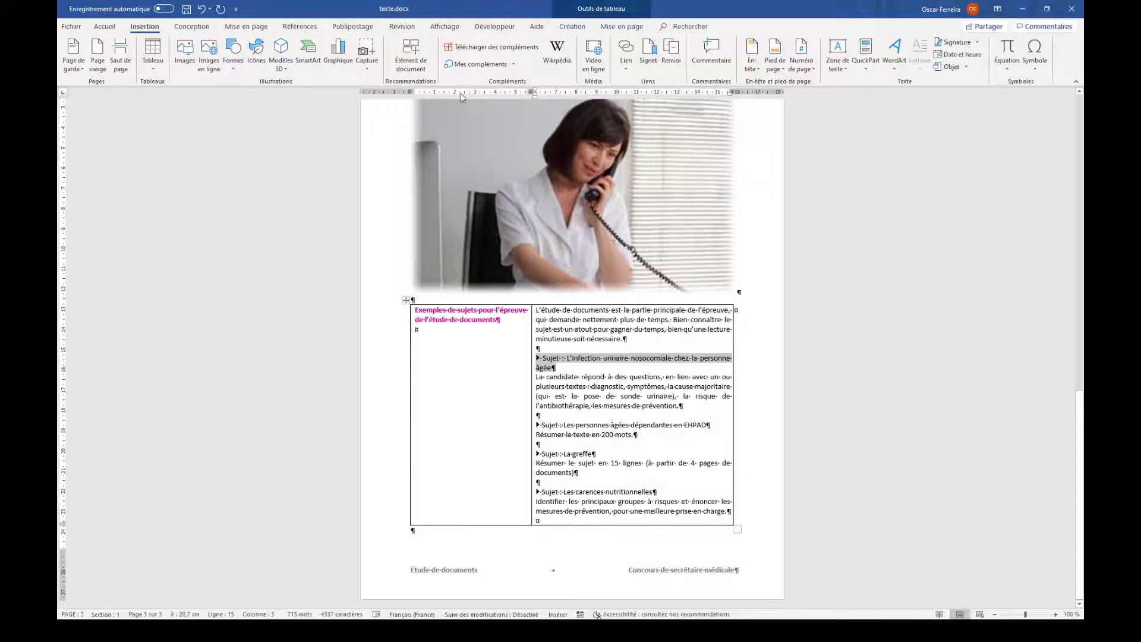
click(104, 26)
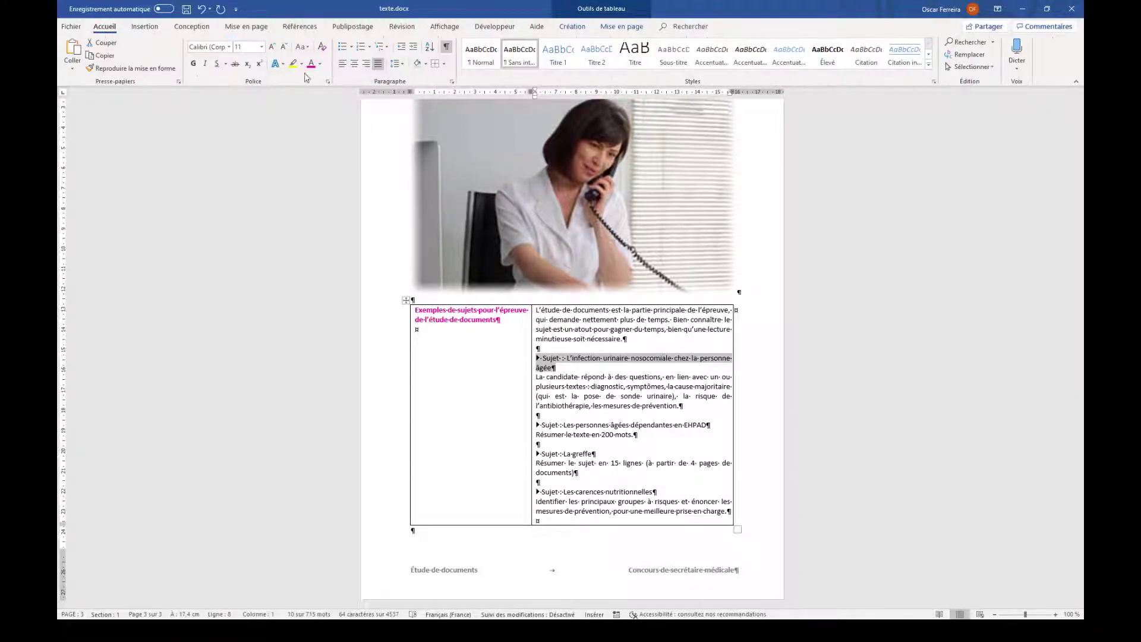
click(321, 64)
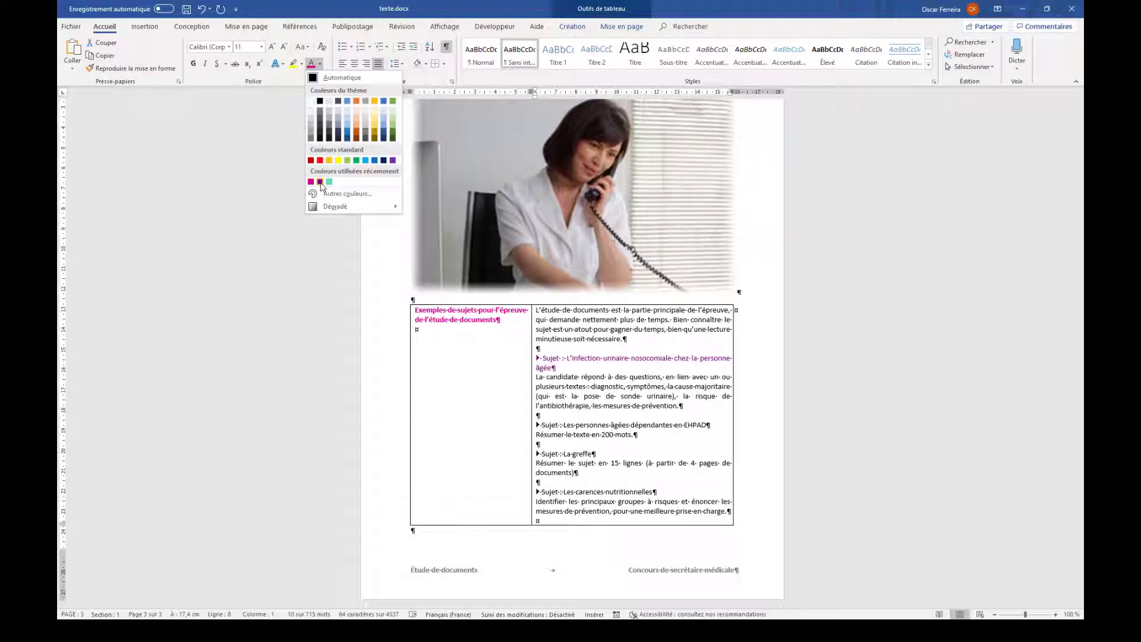
click(320, 181)
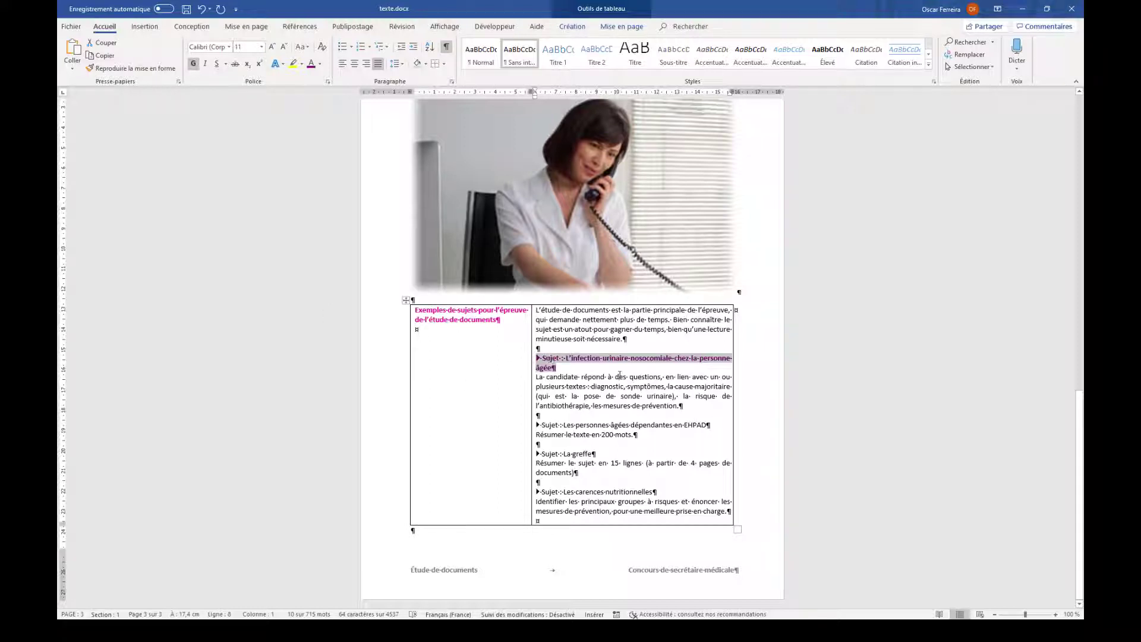
click(553, 365)
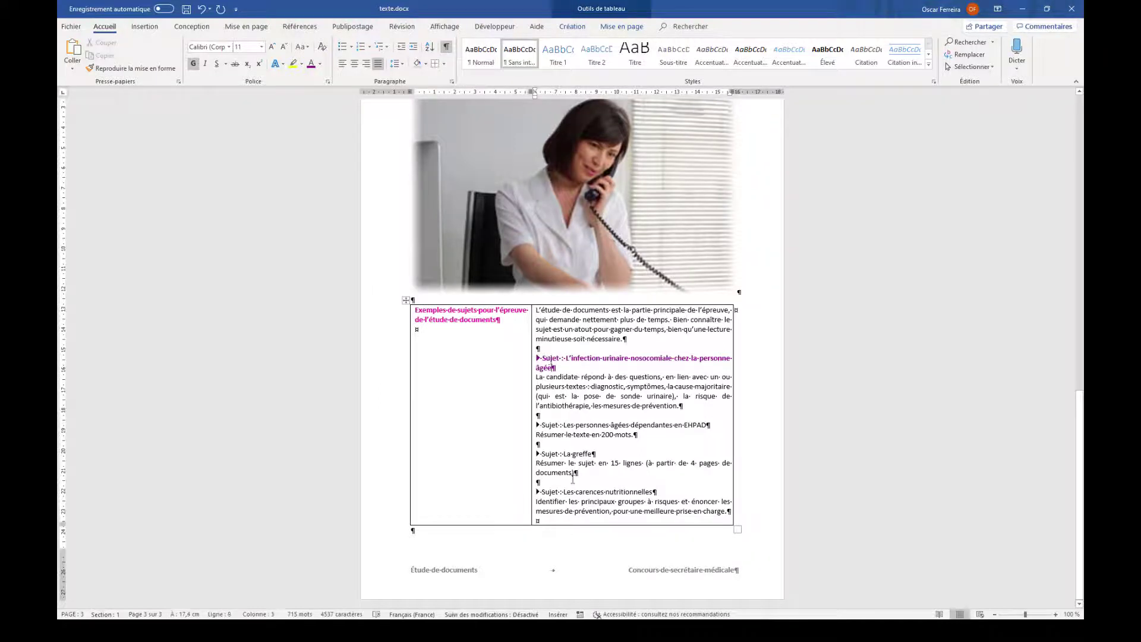
click(553, 476)
mouse_move(547, 367)
mouse_down()
mouse_move(535, 363)
mouse_move(594, 359)
mouse_move(556, 367)
mouse_up()
click(541, 366)
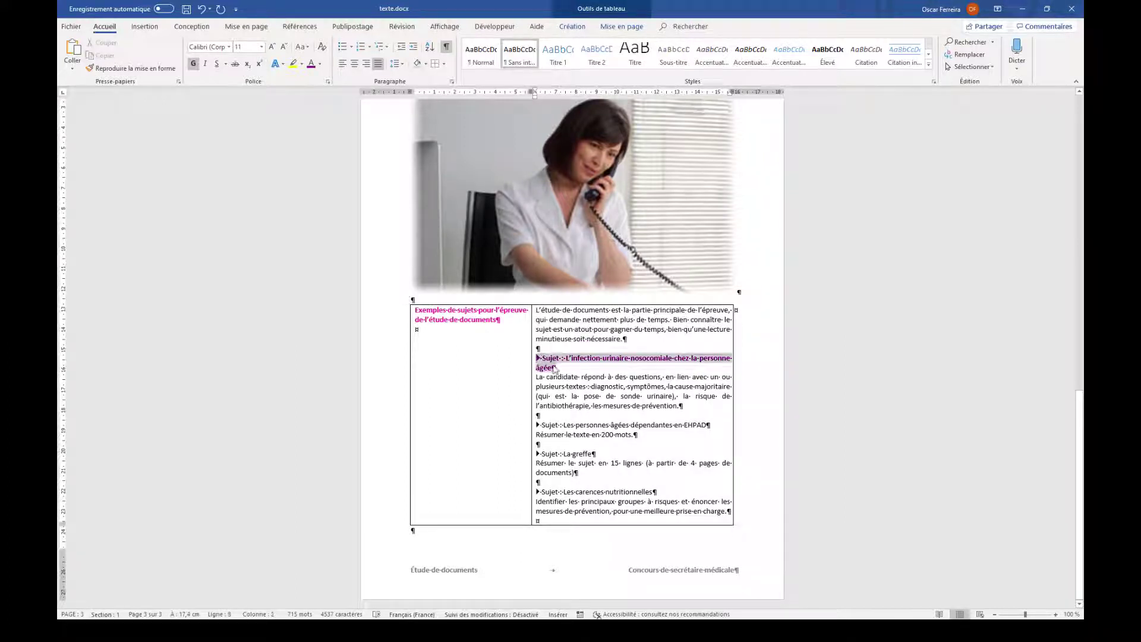
click(586, 367)
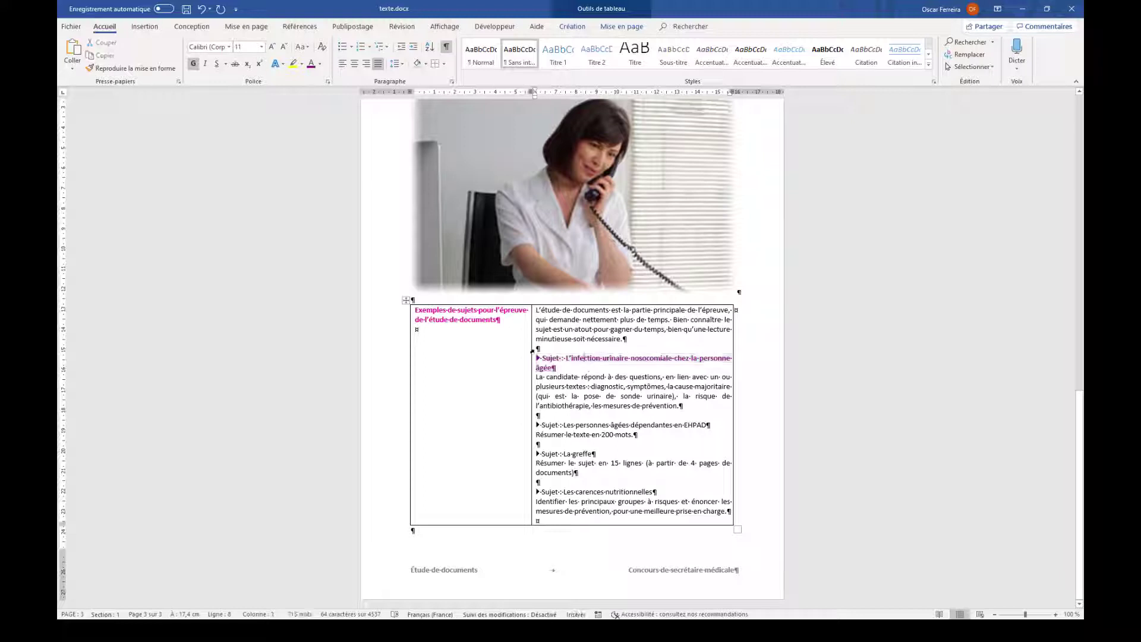
- Copy the bold purple formatting of the first "Sujet" line to the other three "Sujet" lines
drag(536, 359, 630, 359)
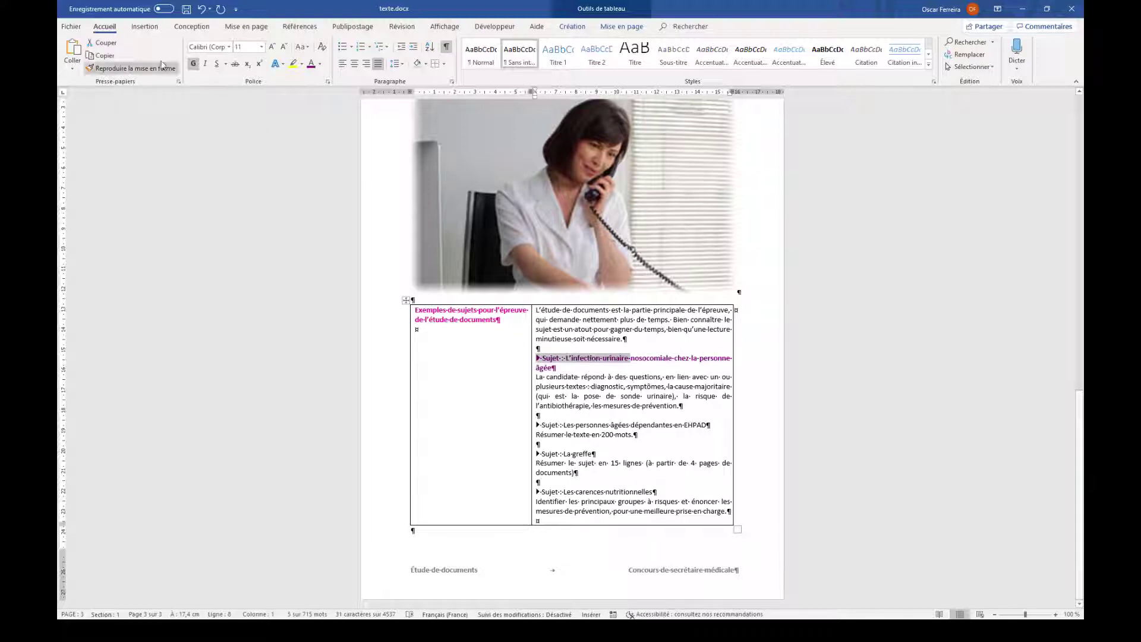
click(144, 69)
click(144, 69)
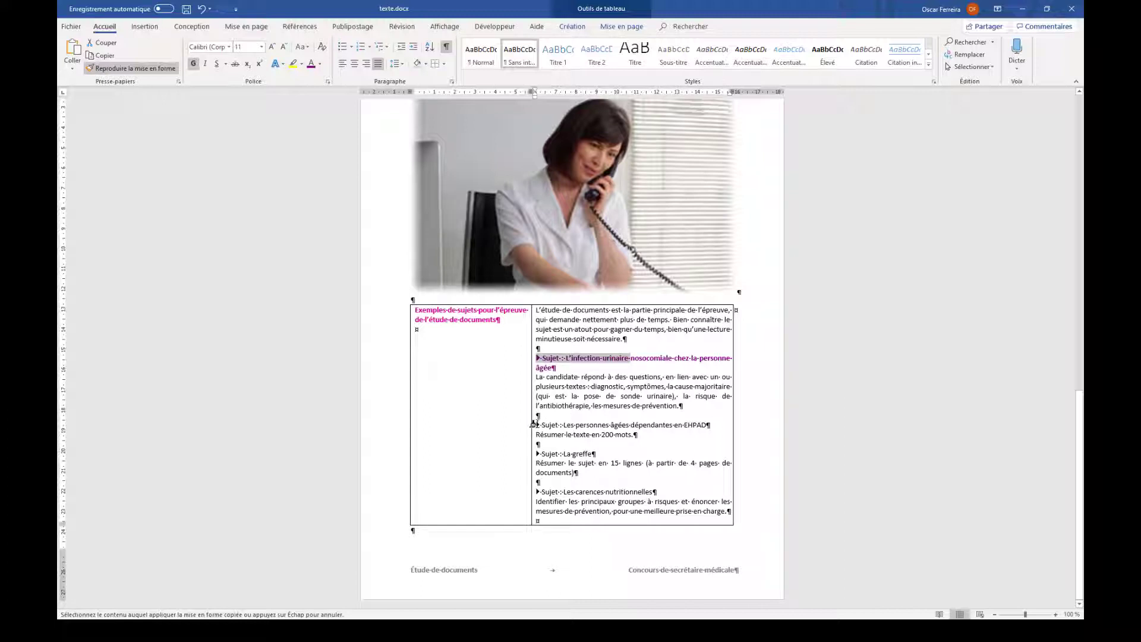
drag(555, 423, 710, 423)
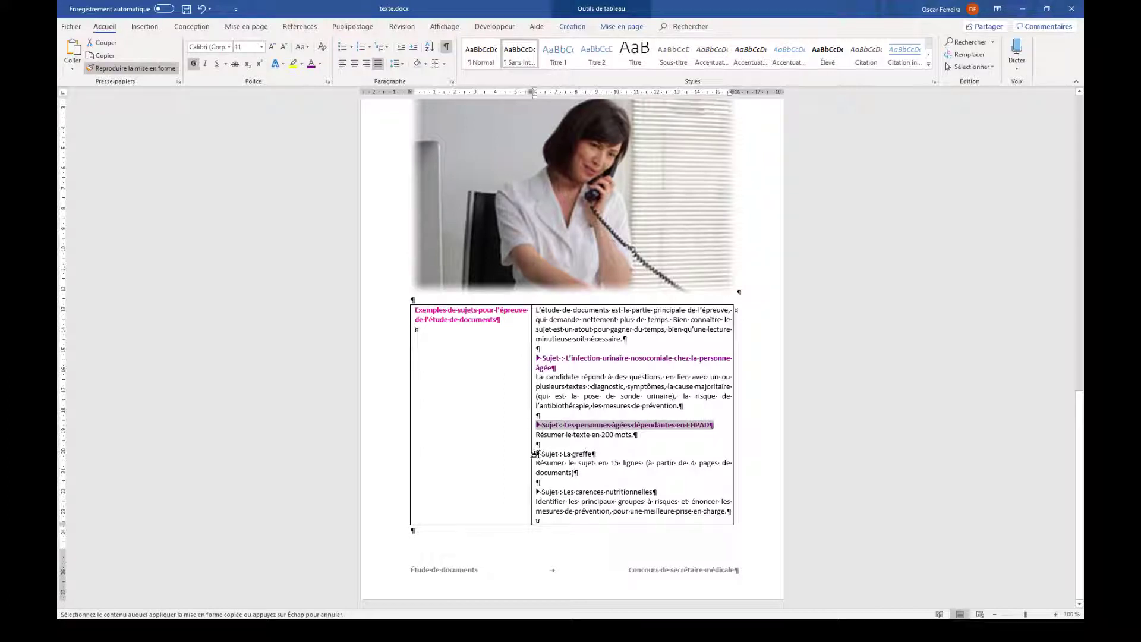
drag(534, 453, 599, 454)
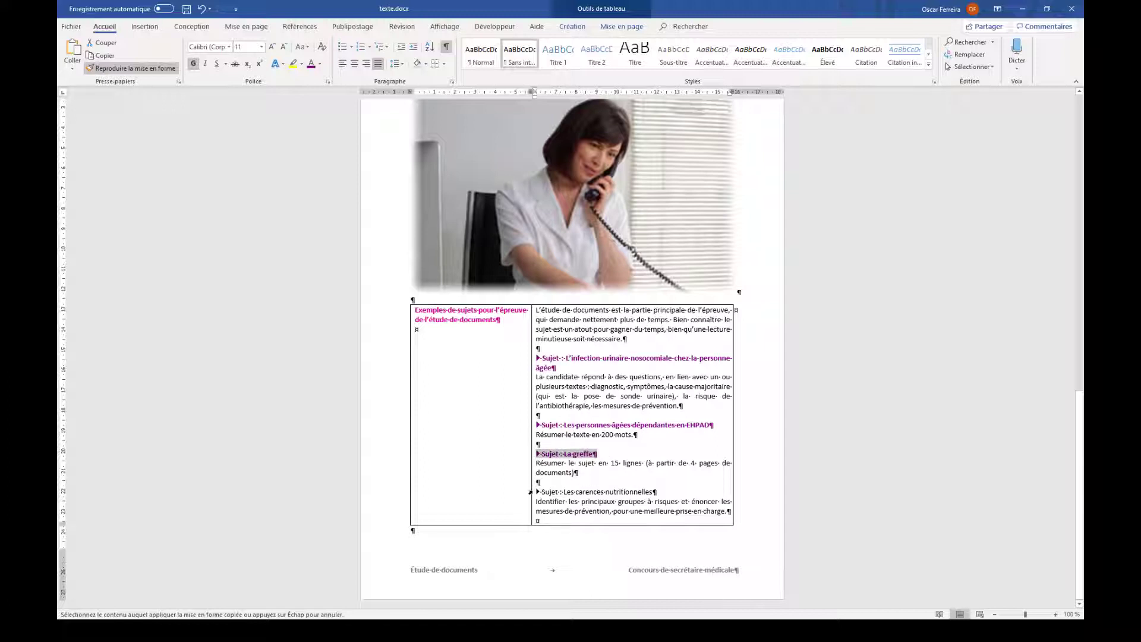
mouse_move(531, 491)
mouse_down()
mouse_move(656, 492)
mouse_move(642, 494)
mouse_up()
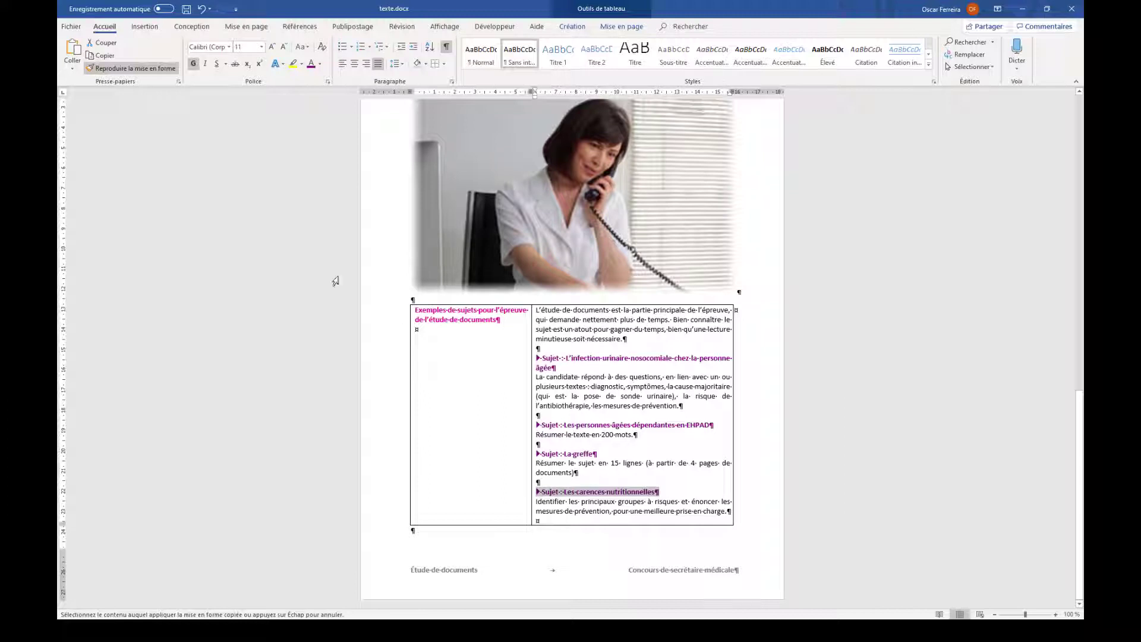
click(132, 67)
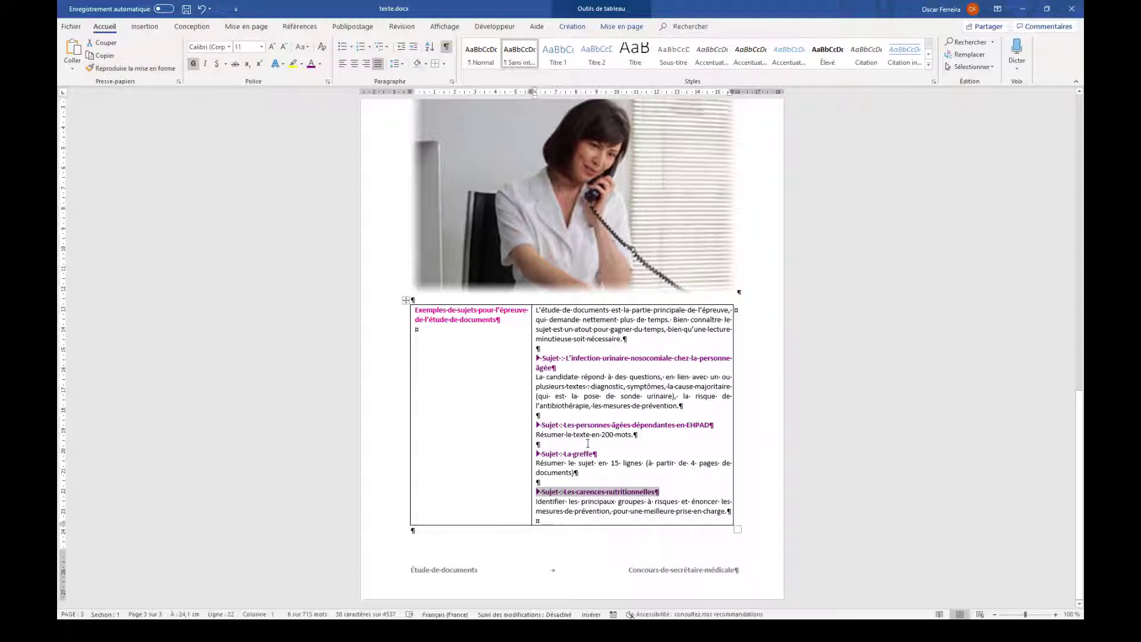
click(621, 411)
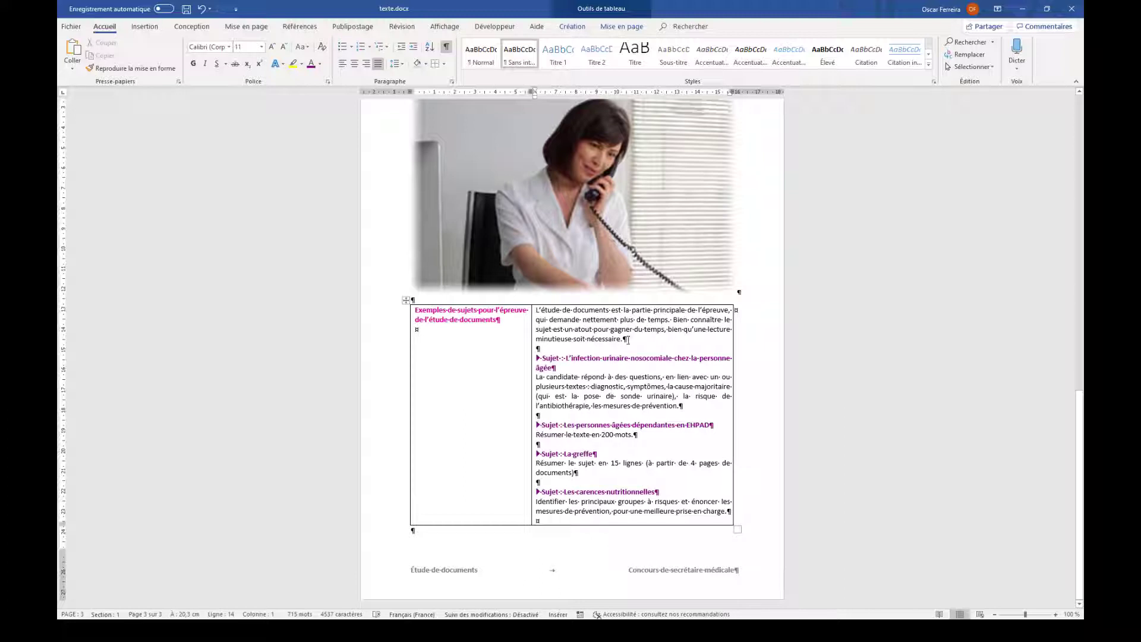
- Add a blank line under the pink title in the table and insert the picture epreuve-ecrite-1.jpg below it
click(416, 328)
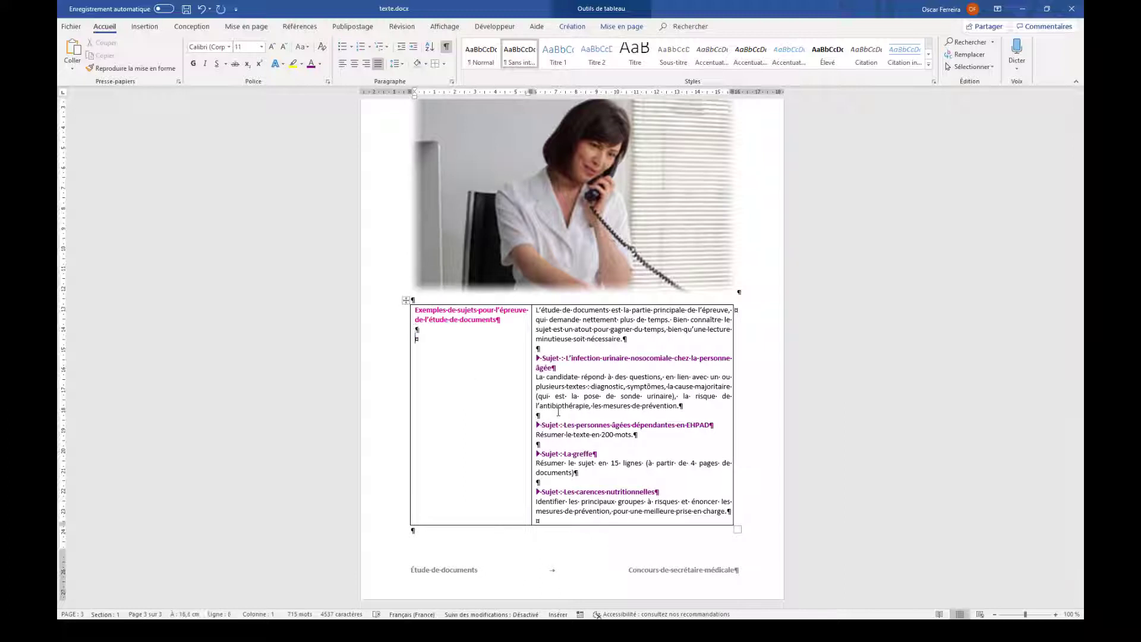
click(143, 27)
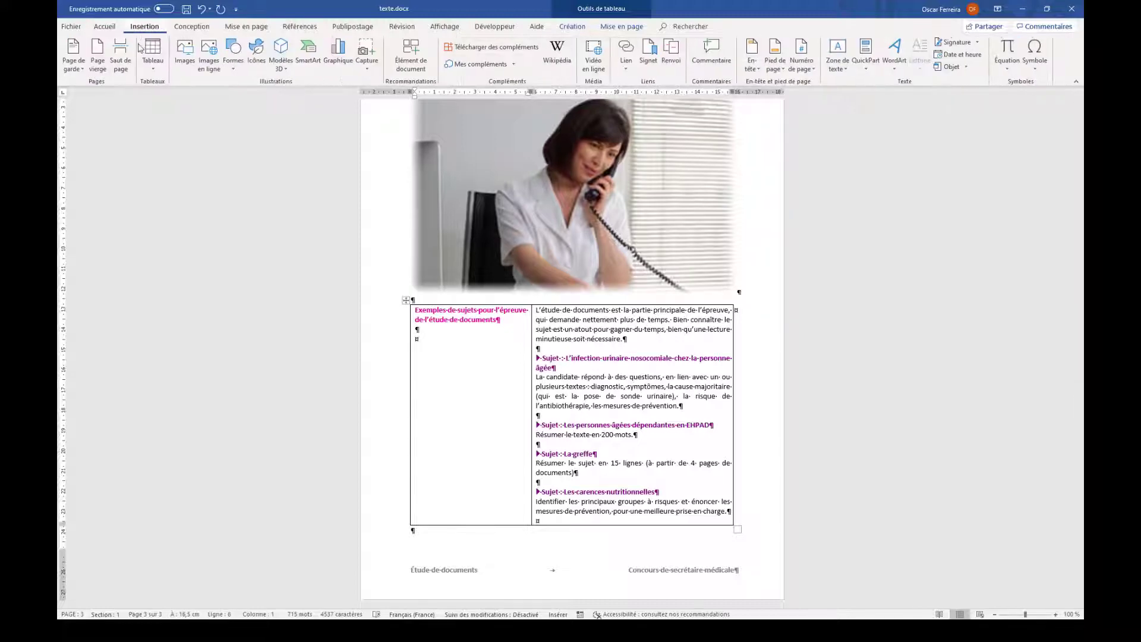
click(184, 52)
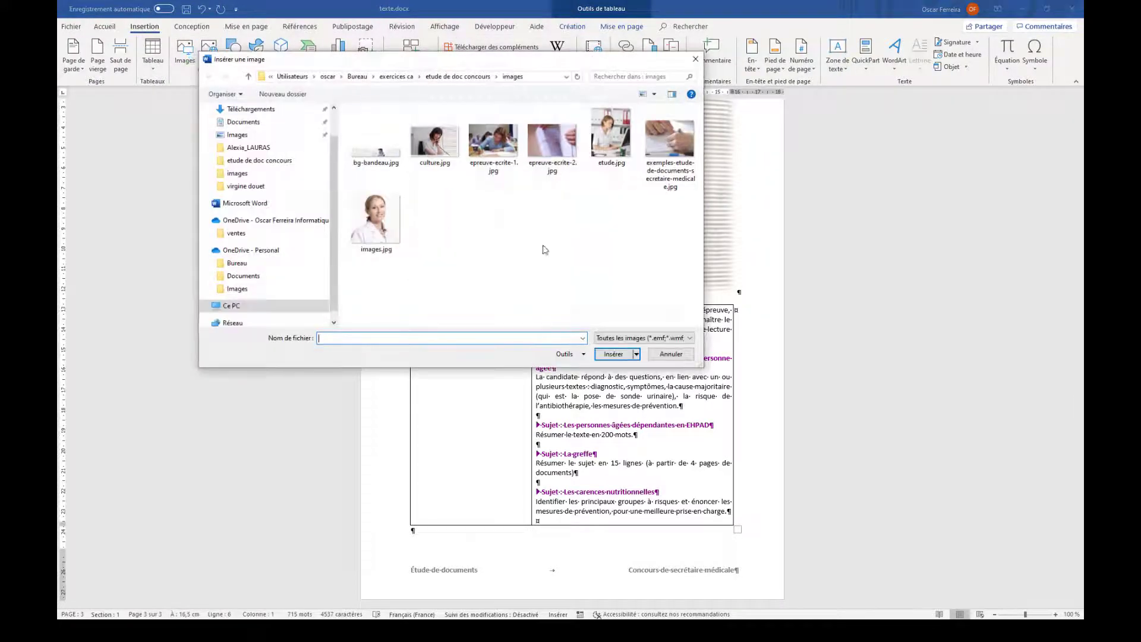
click(494, 142)
click(612, 354)
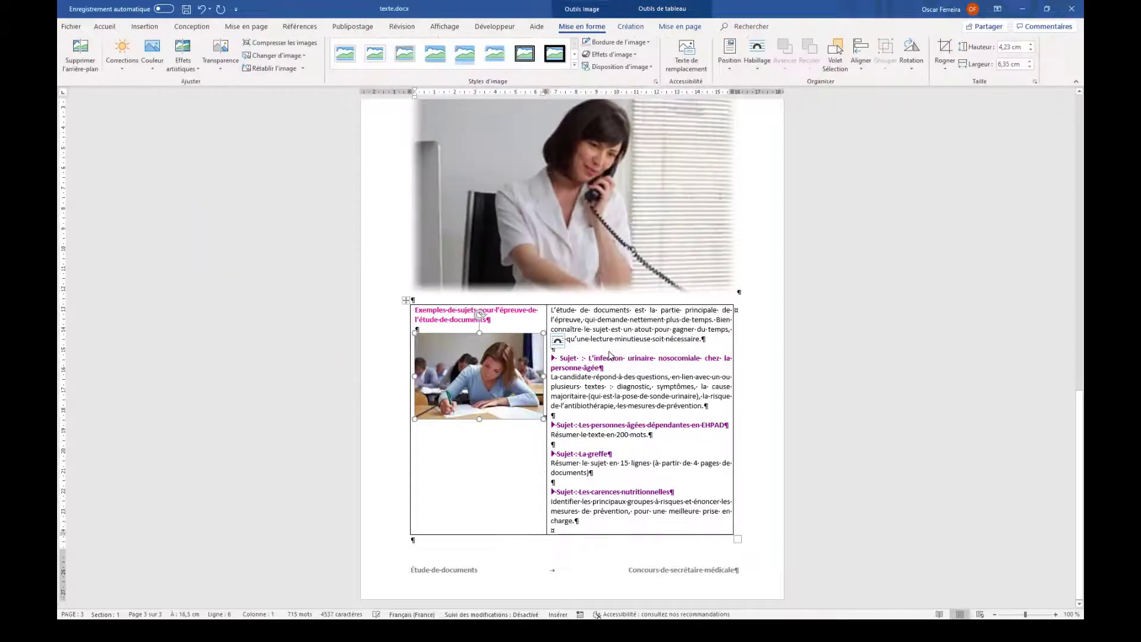
- Add blank lines below the classroom picture in the table's first cell
click(544, 417)
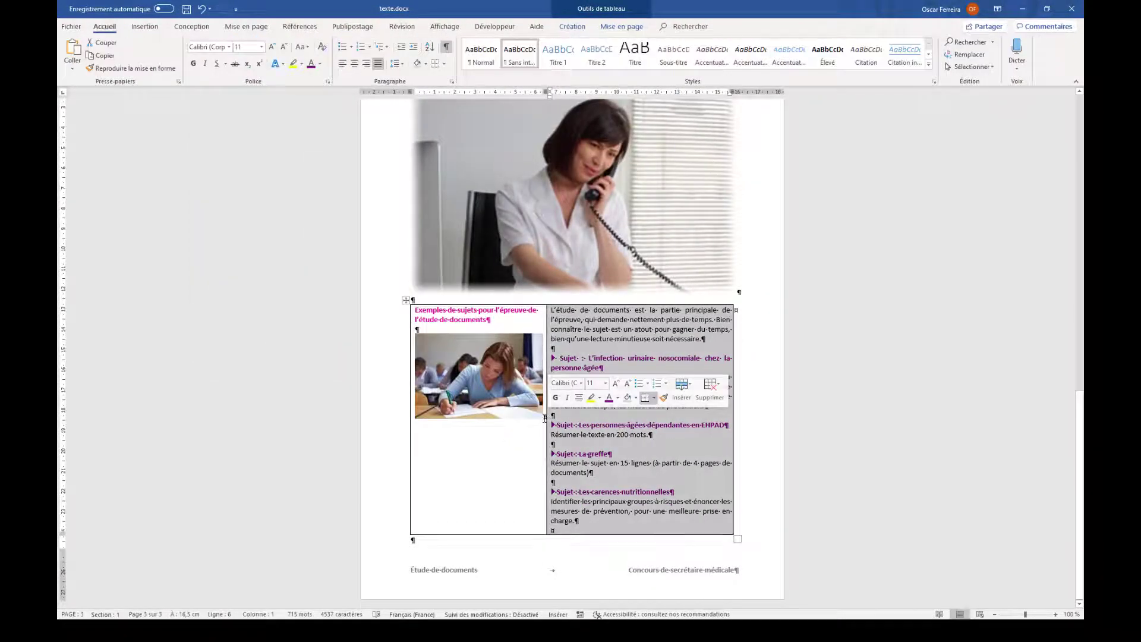
click(558, 435)
key(Return)
key(Return)
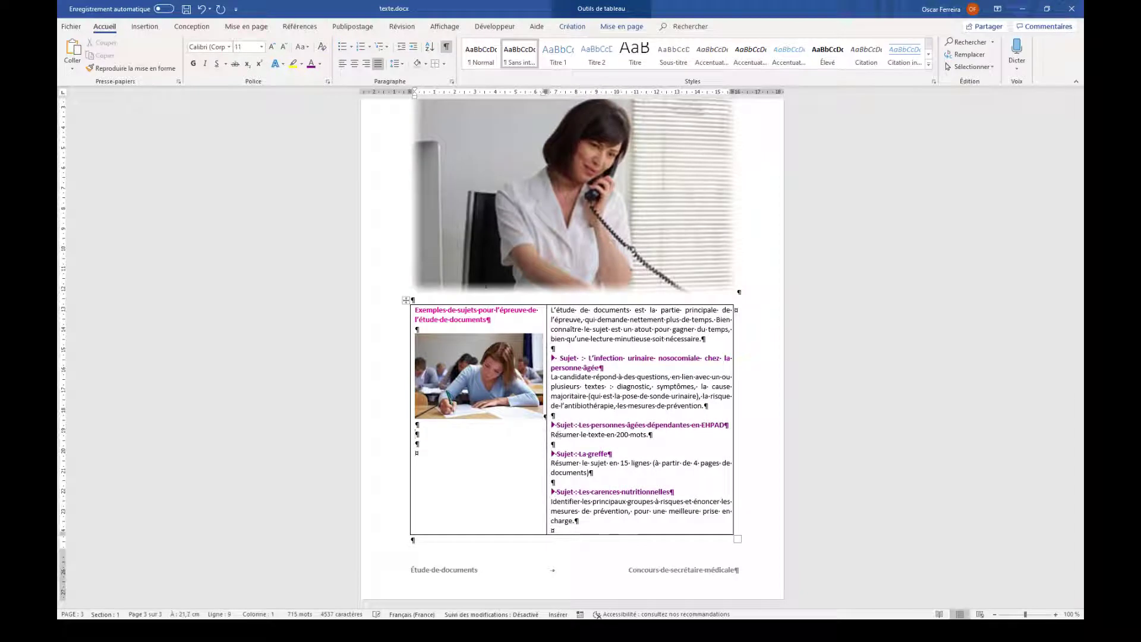
key(Up)
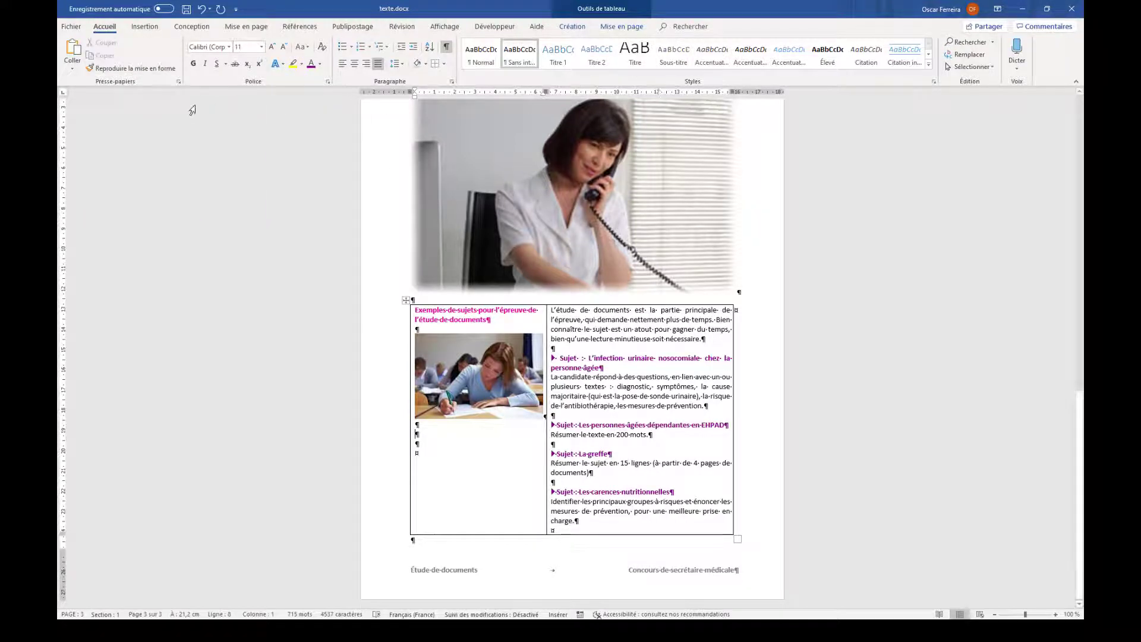
- Insert epreuve-ecrite-2.jpg below the first picture and shrink it to match, 4.21 cm high and 6.32 cm wide
click(144, 26)
click(181, 65)
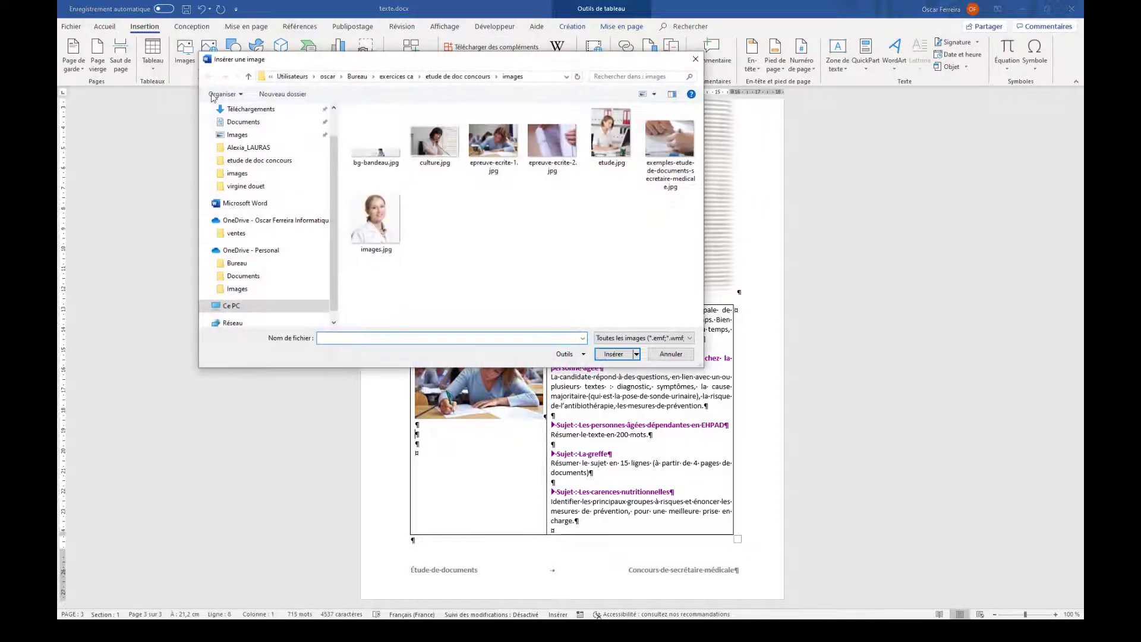
click(545, 153)
click(613, 354)
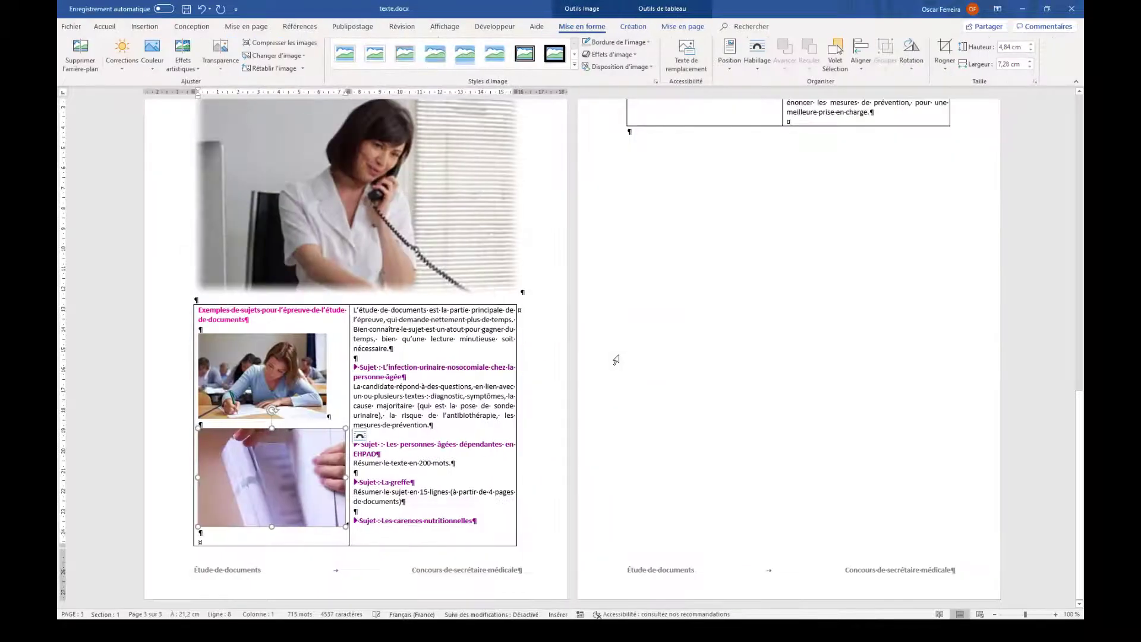
drag(342, 525, 325, 513)
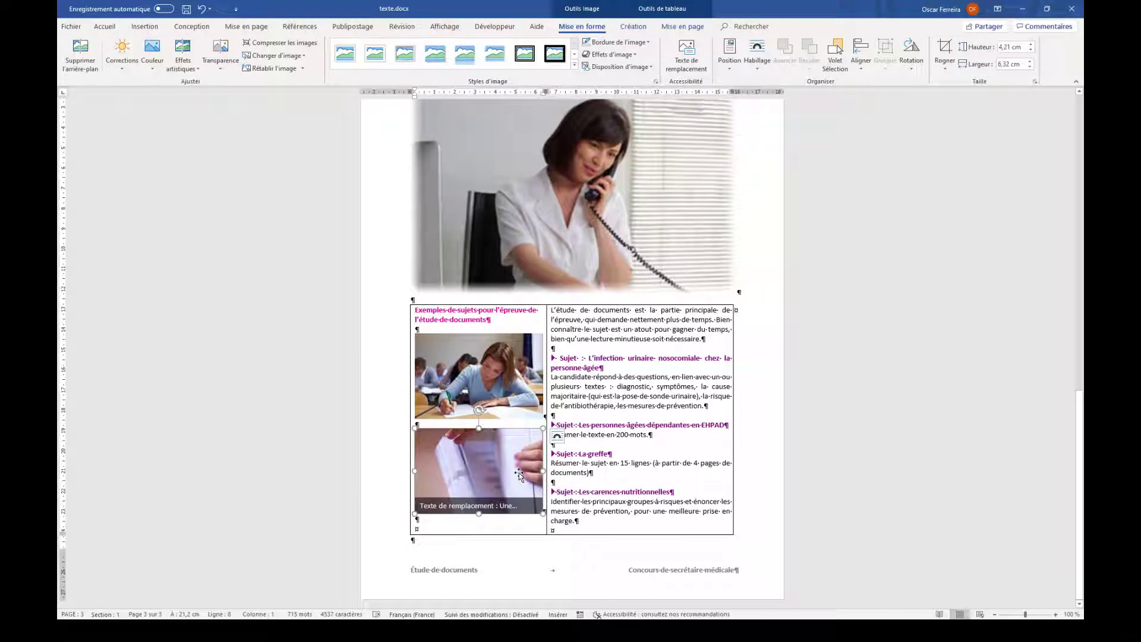
- Add a second blank line above the first picture and remove the empty paragraphs at the end of both table cells
click(461, 423)
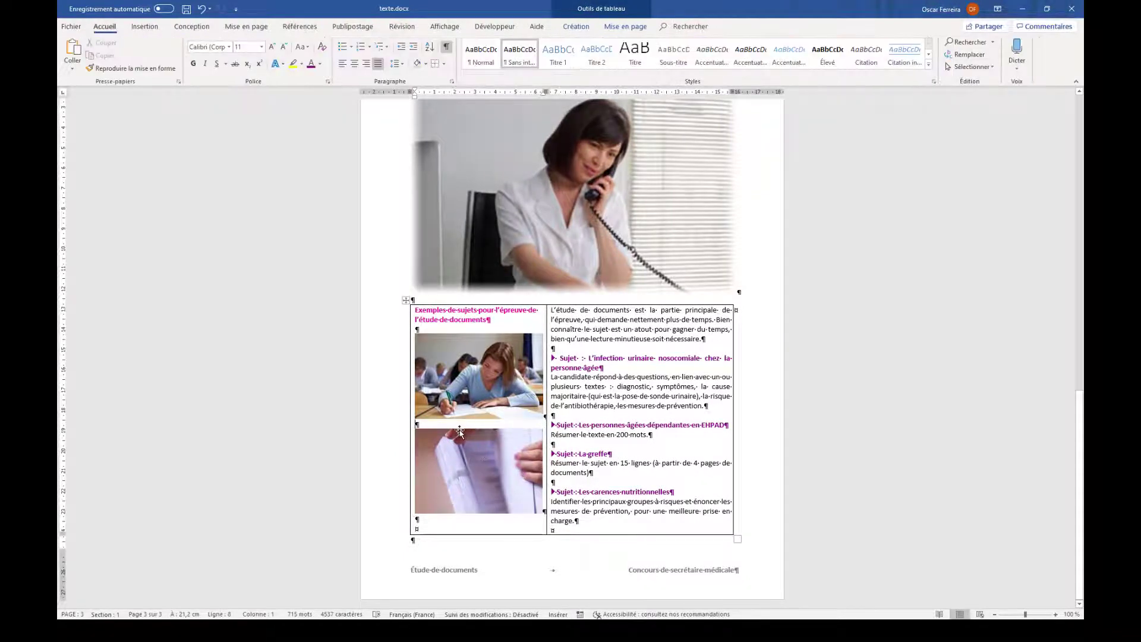
key(ctrl+z)
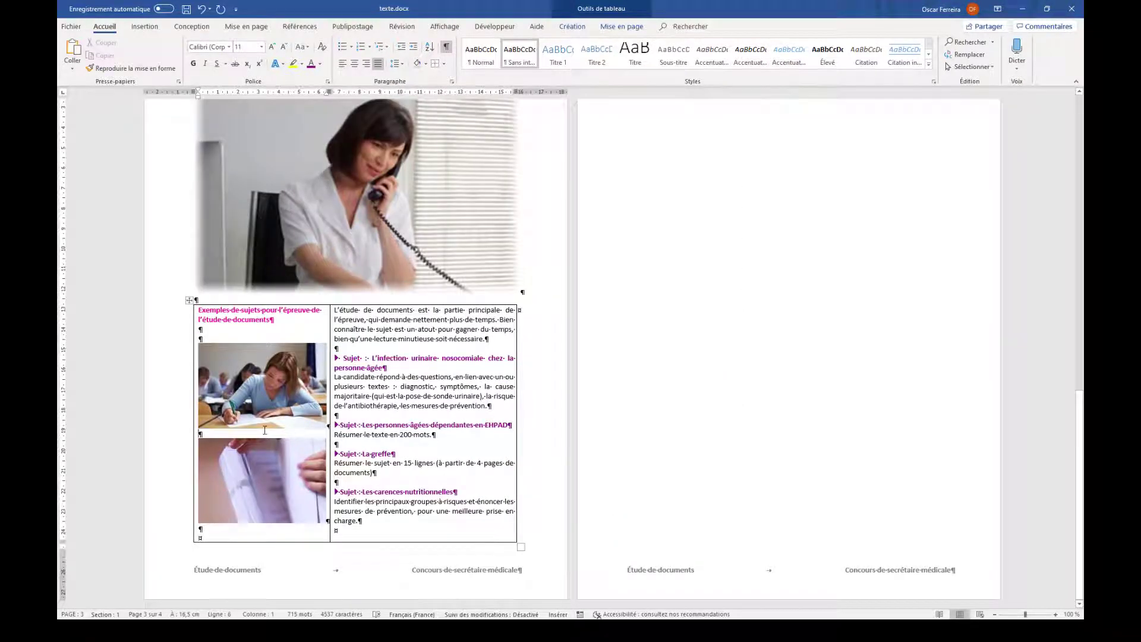
key(Down)
key(Down)
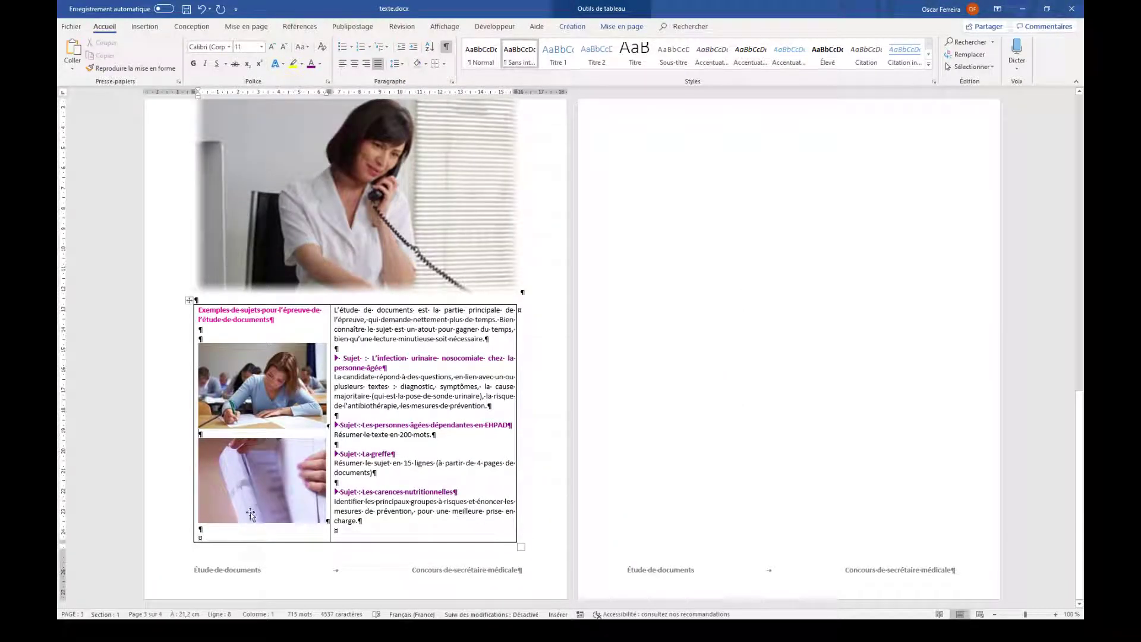
key(Delete)
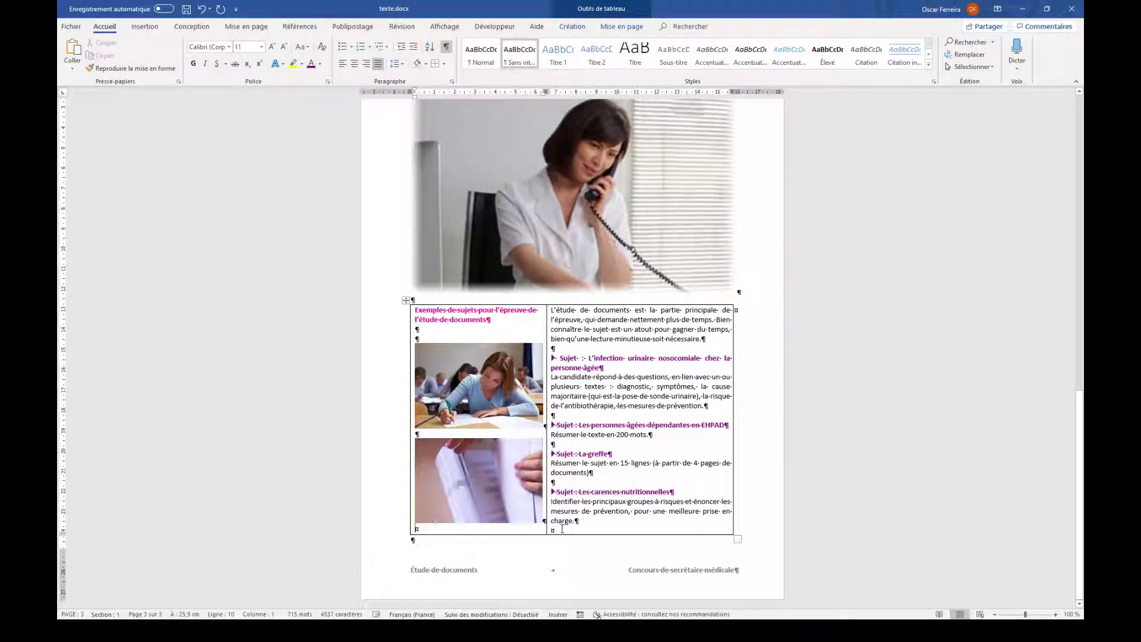
key(BackSpace)
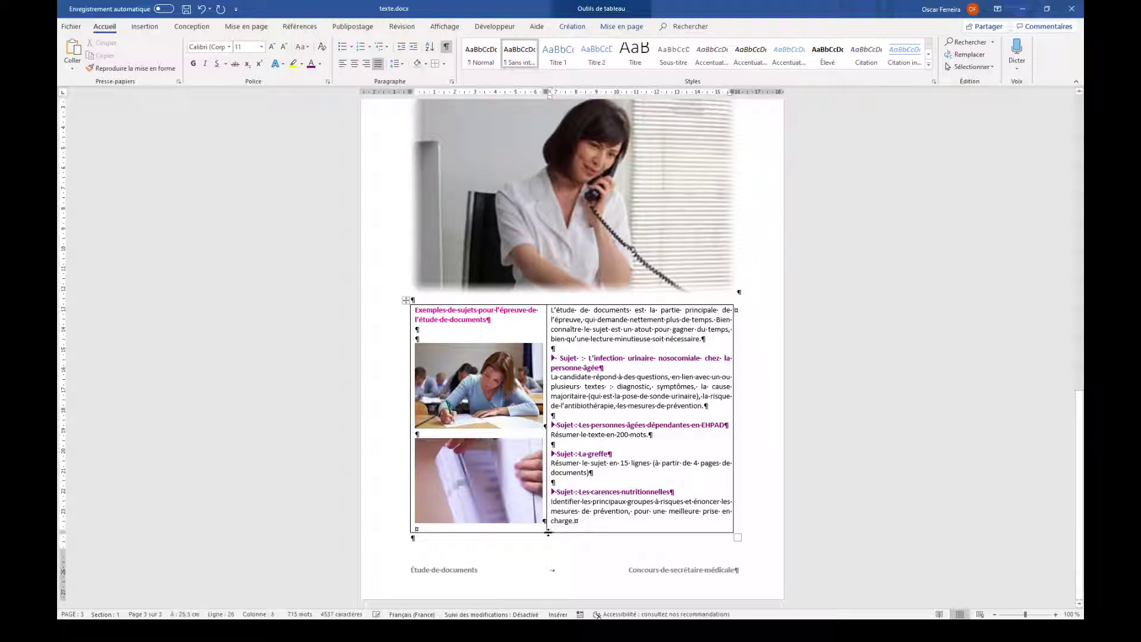
click(470, 529)
key(BackSpace)
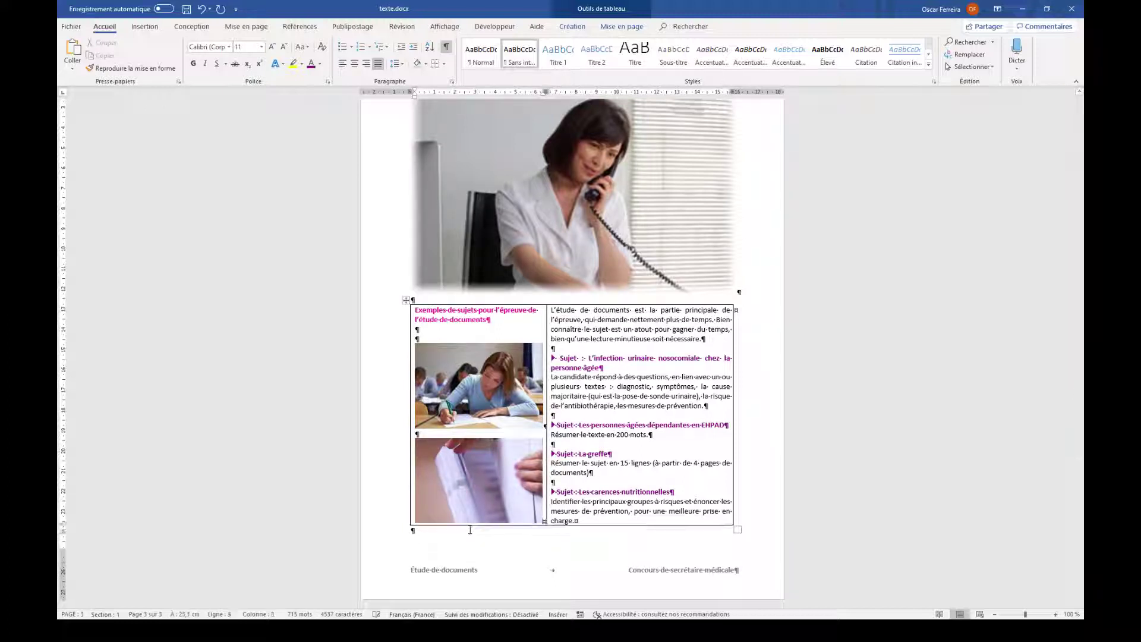
click(486, 471)
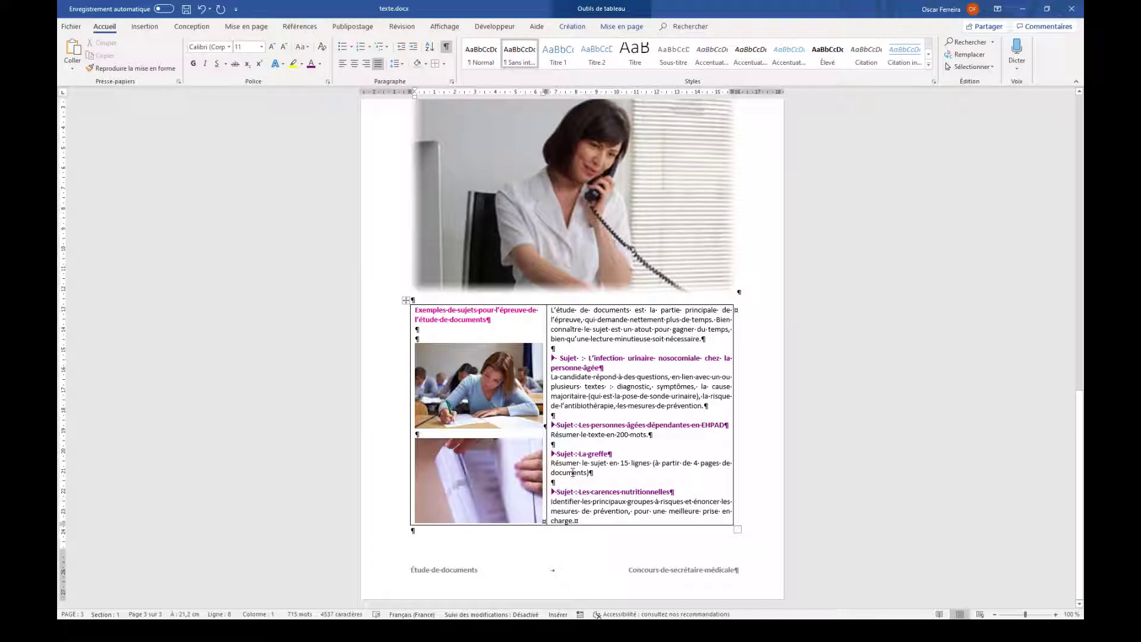
click(513, 352)
click(438, 334)
click(424, 333)
click(424, 329)
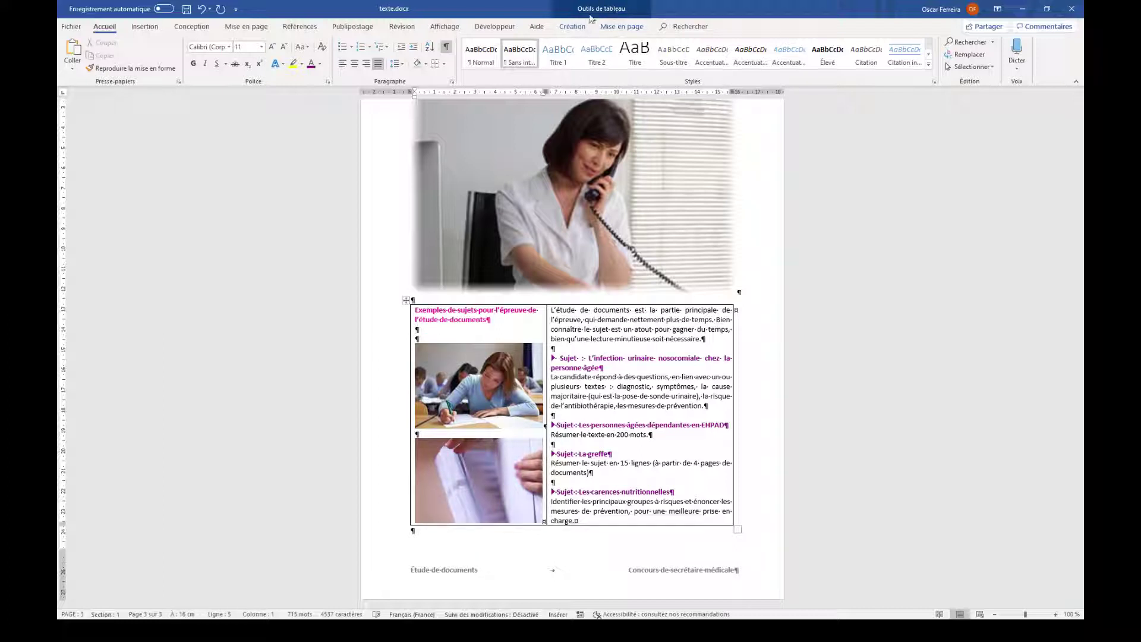
click(575, 28)
click(621, 31)
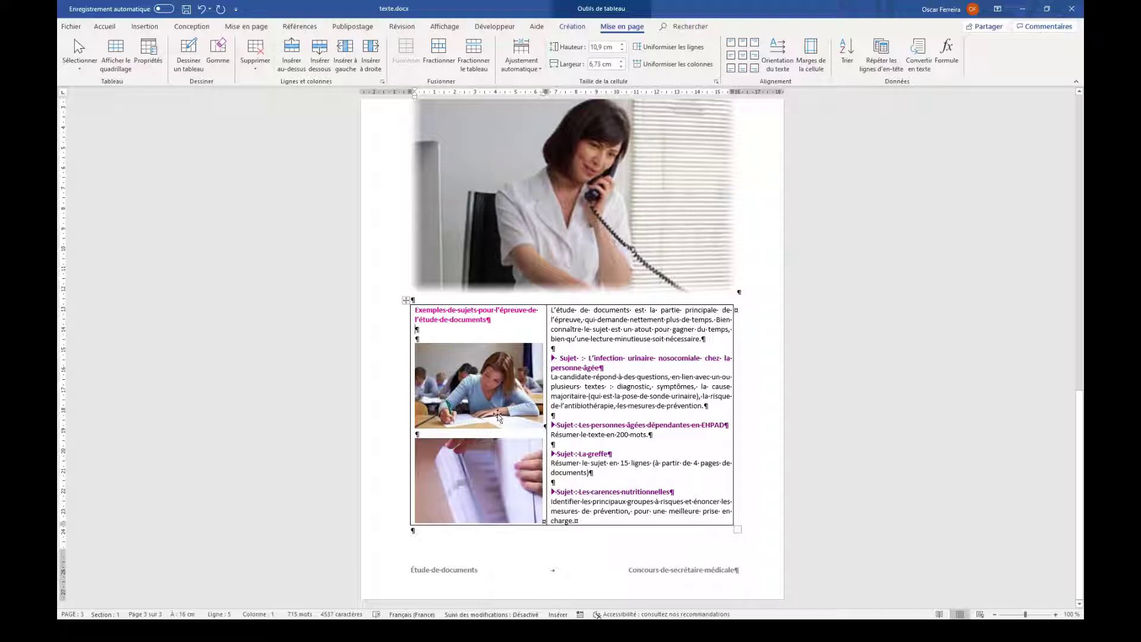
right_click(427, 338)
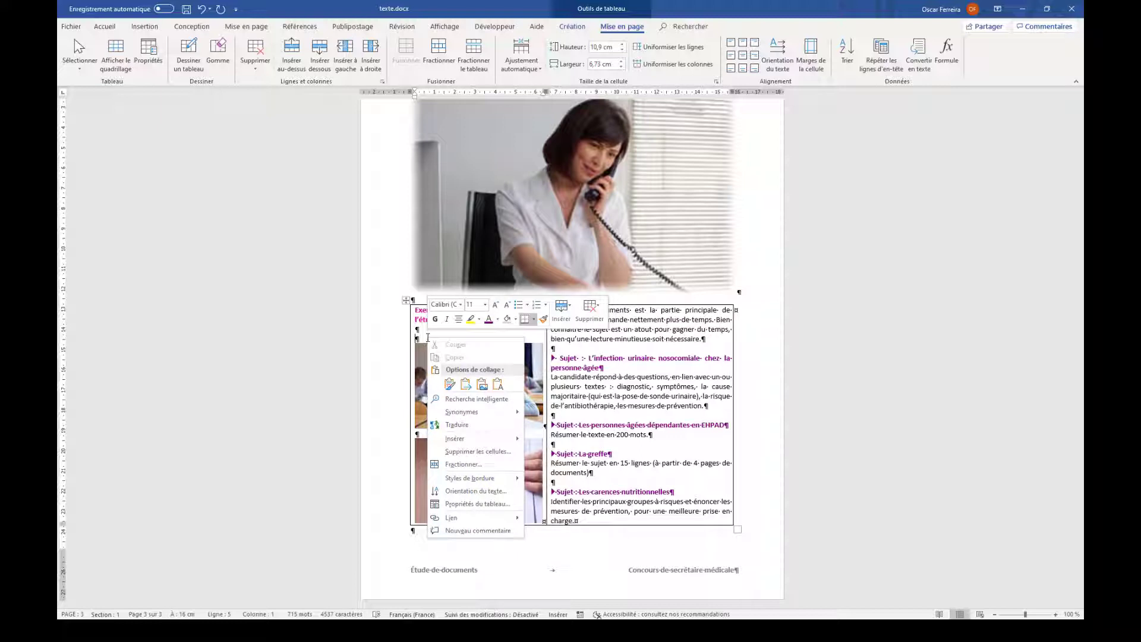
key(Escape)
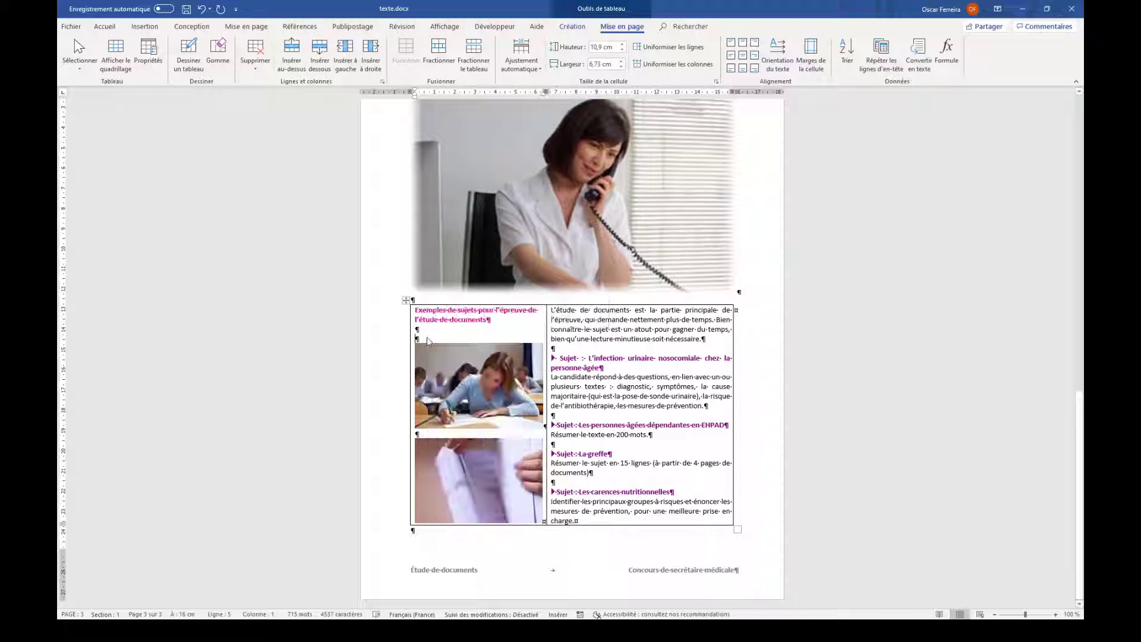
key(Down)
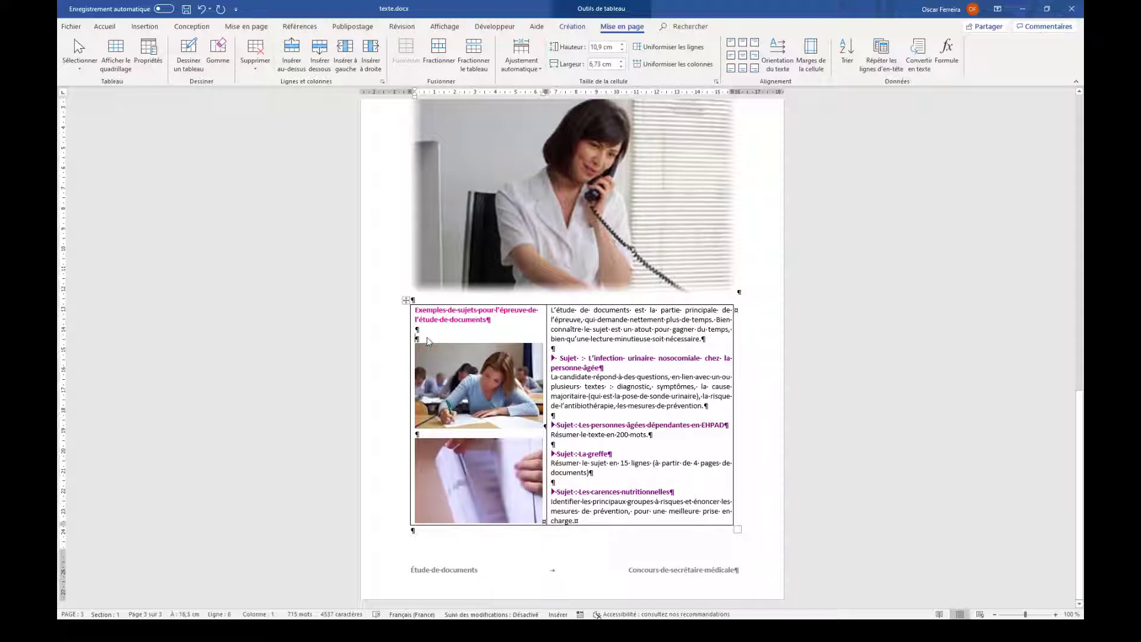
click(540, 70)
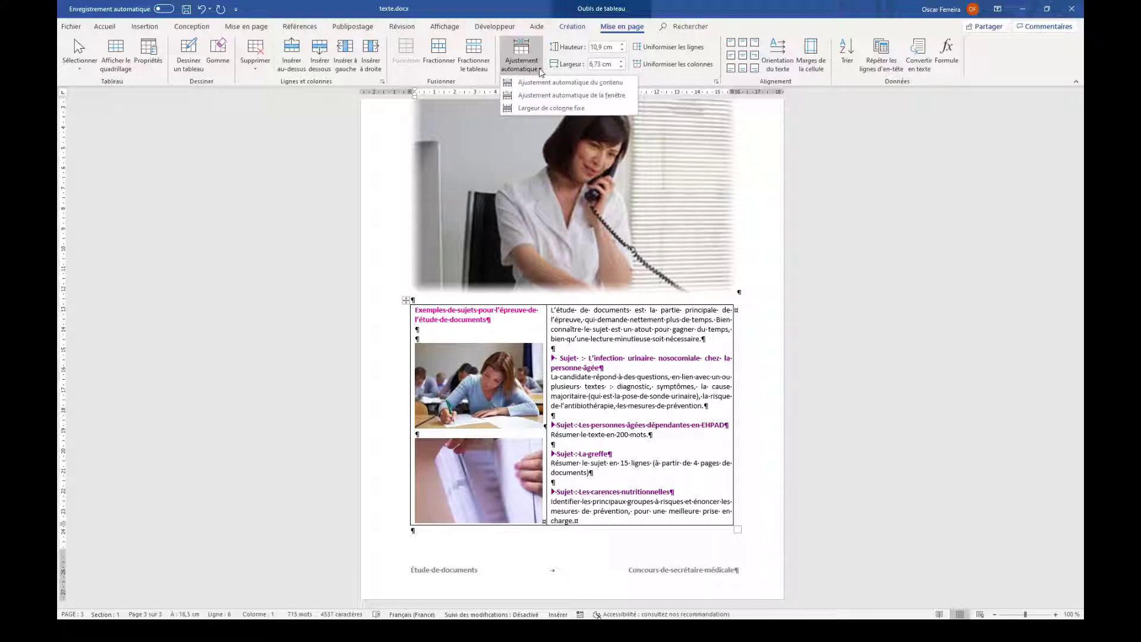
click(540, 71)
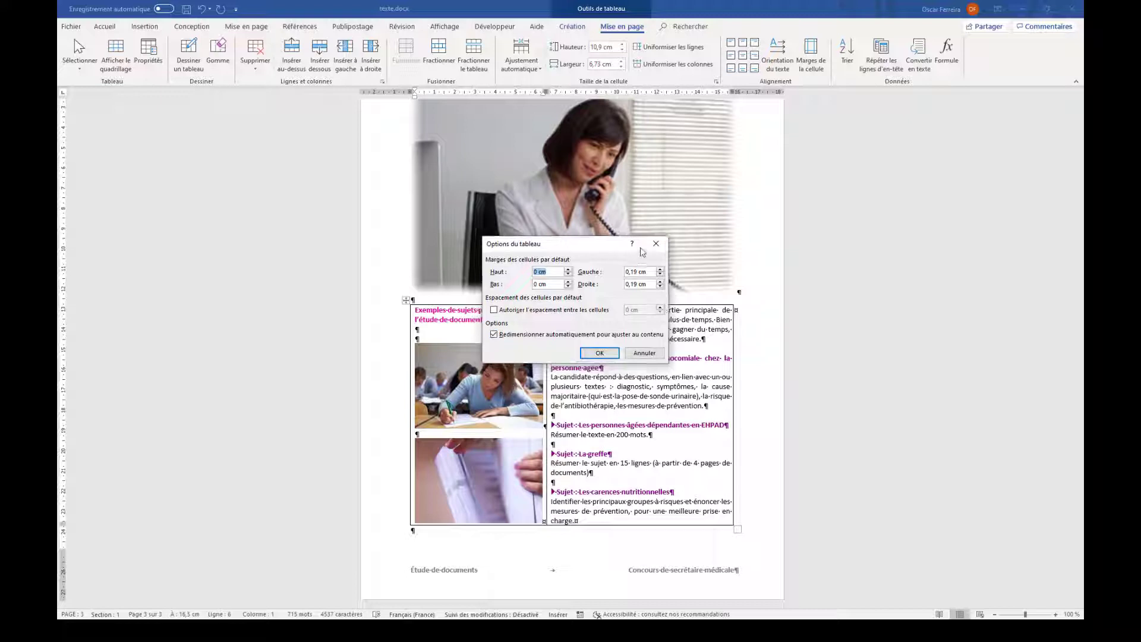
click(651, 246)
click(810, 53)
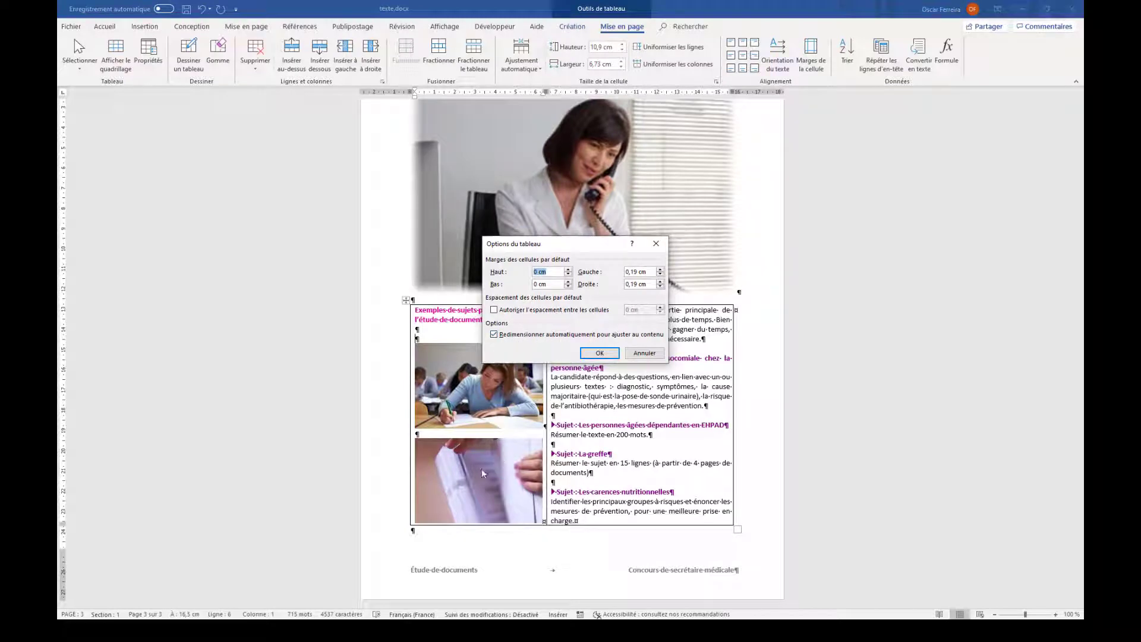
click(645, 353)
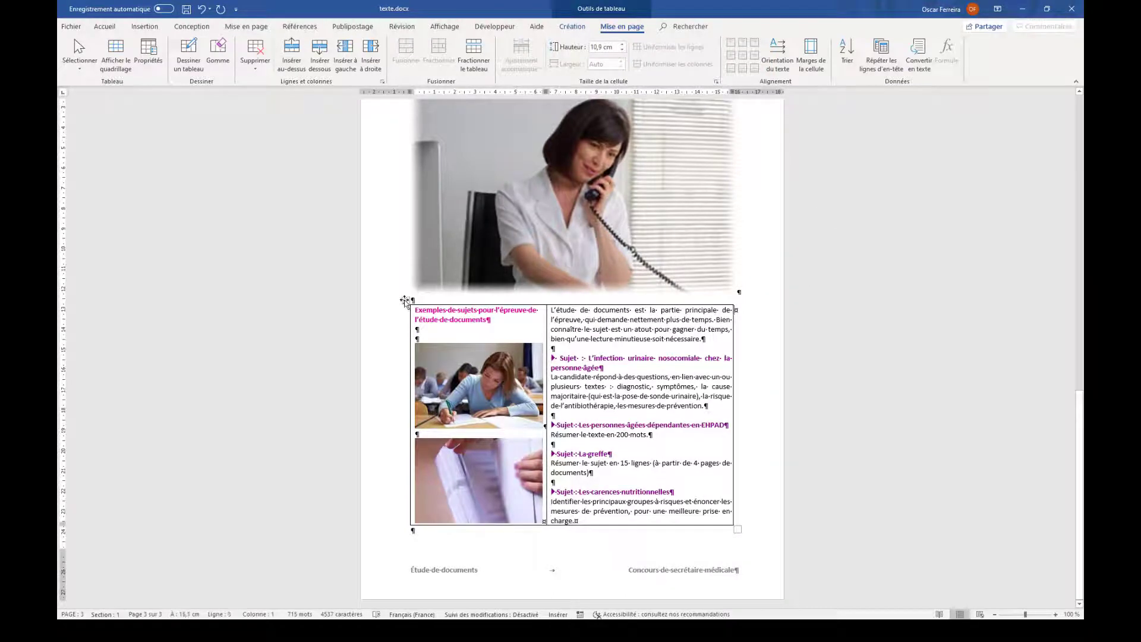
- Remove all borders from the two-column table holding the exam subjects and pictures
click(406, 301)
click(105, 26)
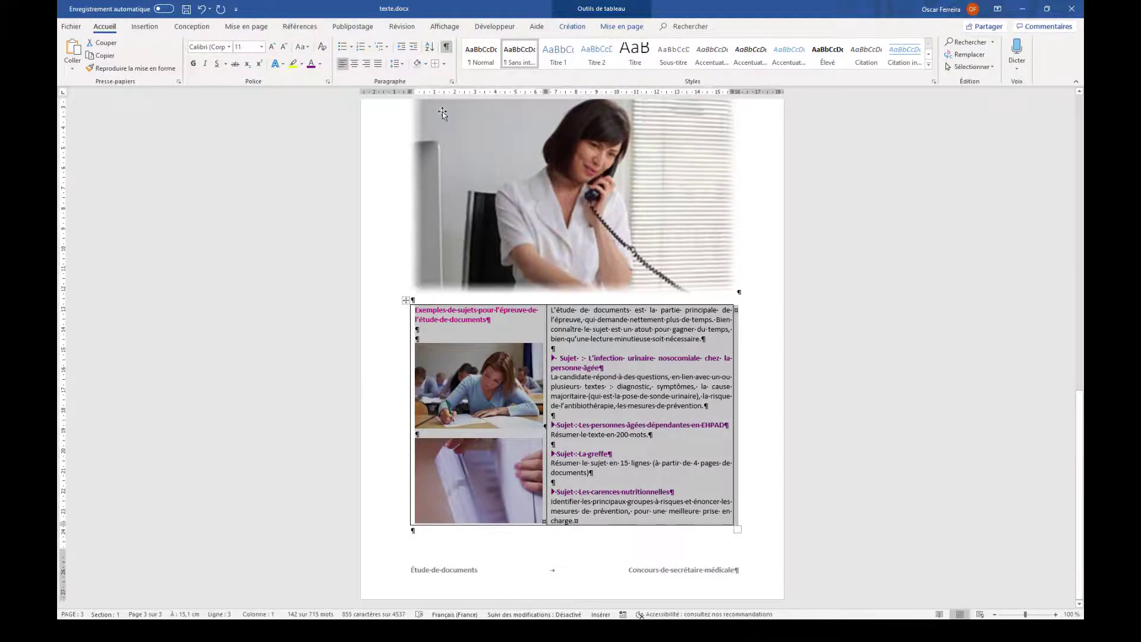
click(443, 63)
click(447, 130)
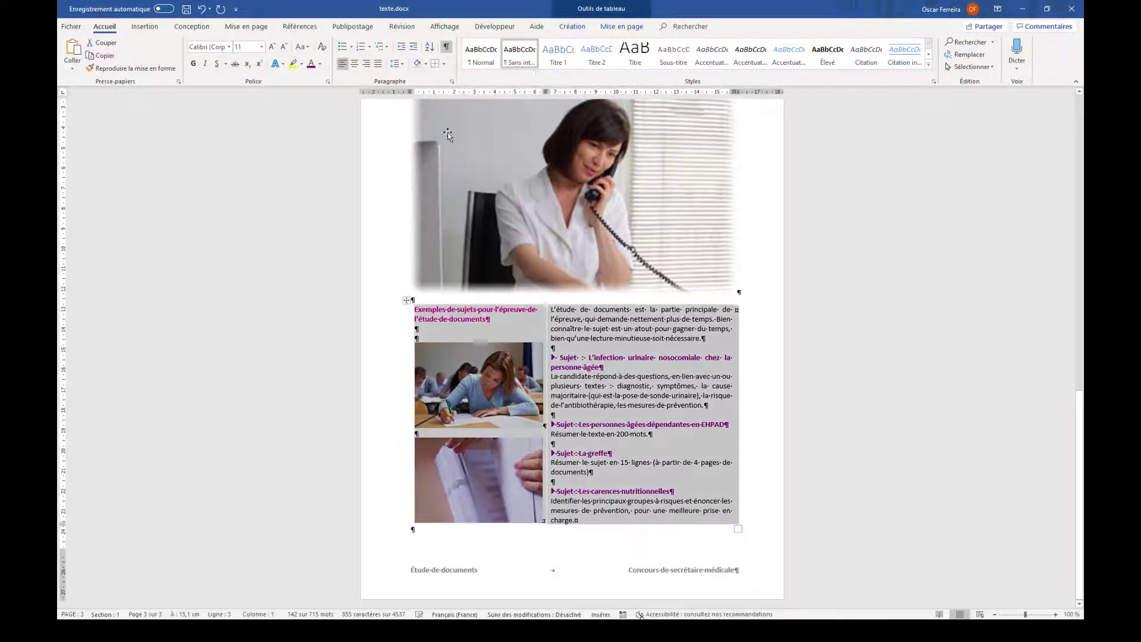
click(753, 351)
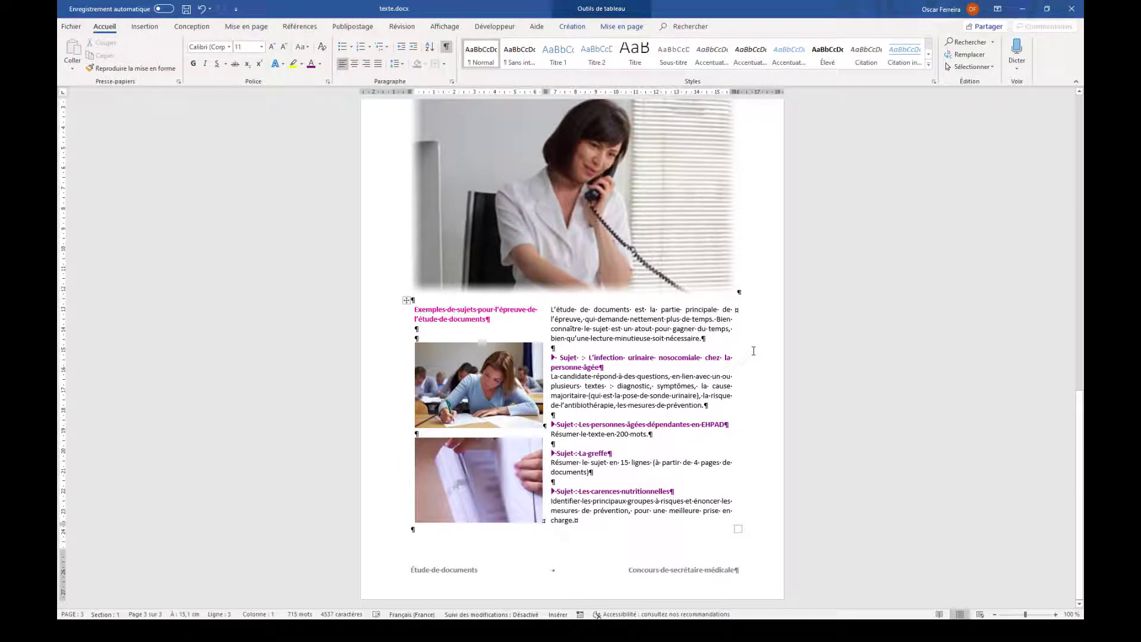
- Shade the table cell containing the exam subjects text light grey
click(603, 329)
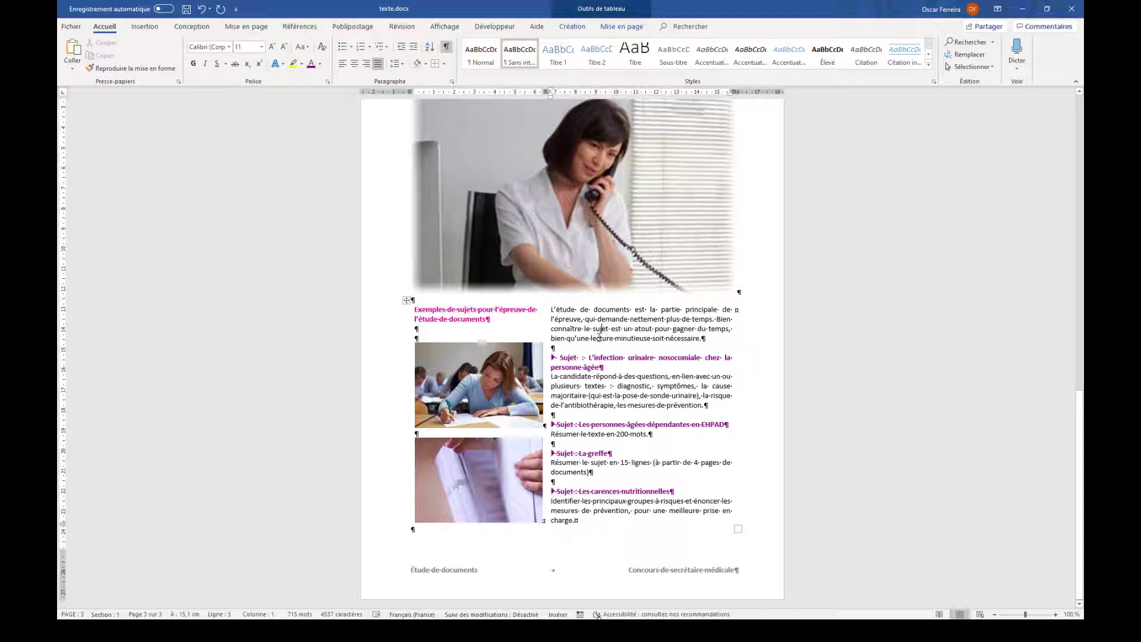
click(417, 64)
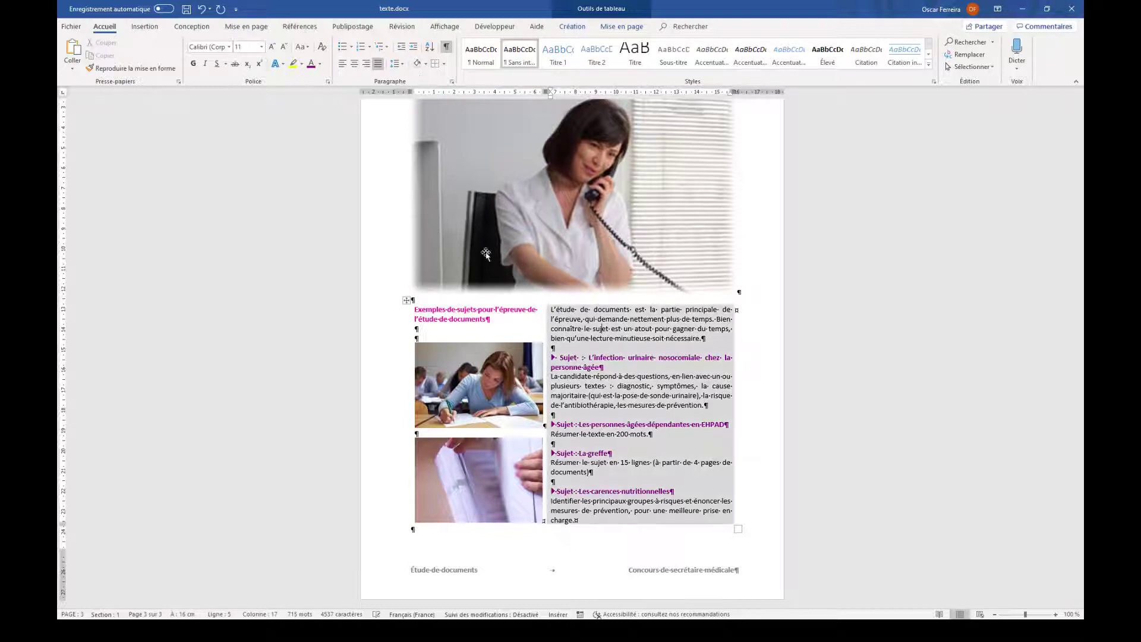
click(755, 423)
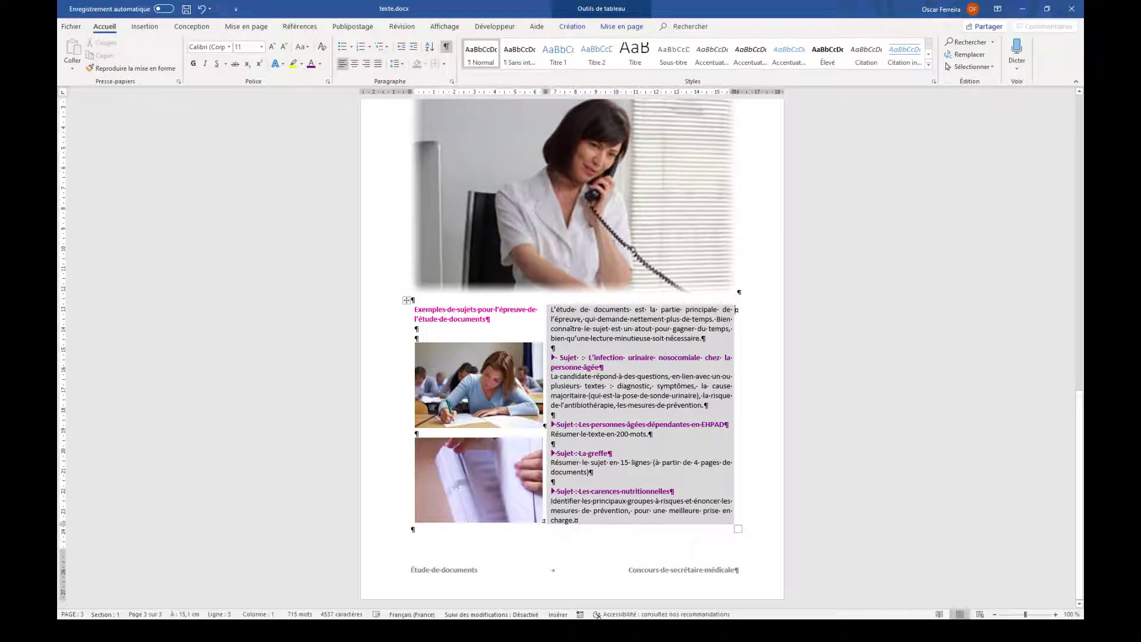
- Switch to etude de document-correction.docx and narrow its window to compare its last-page table with the one in texte.docx
key(alt+Tab)
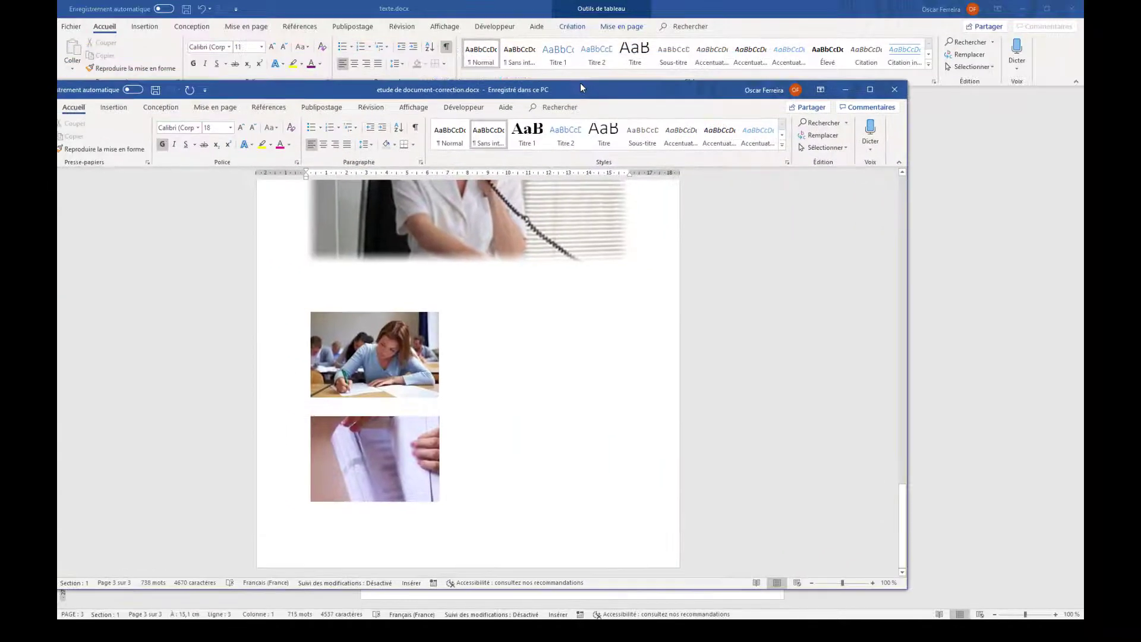
drag(906, 294, 485, 290)
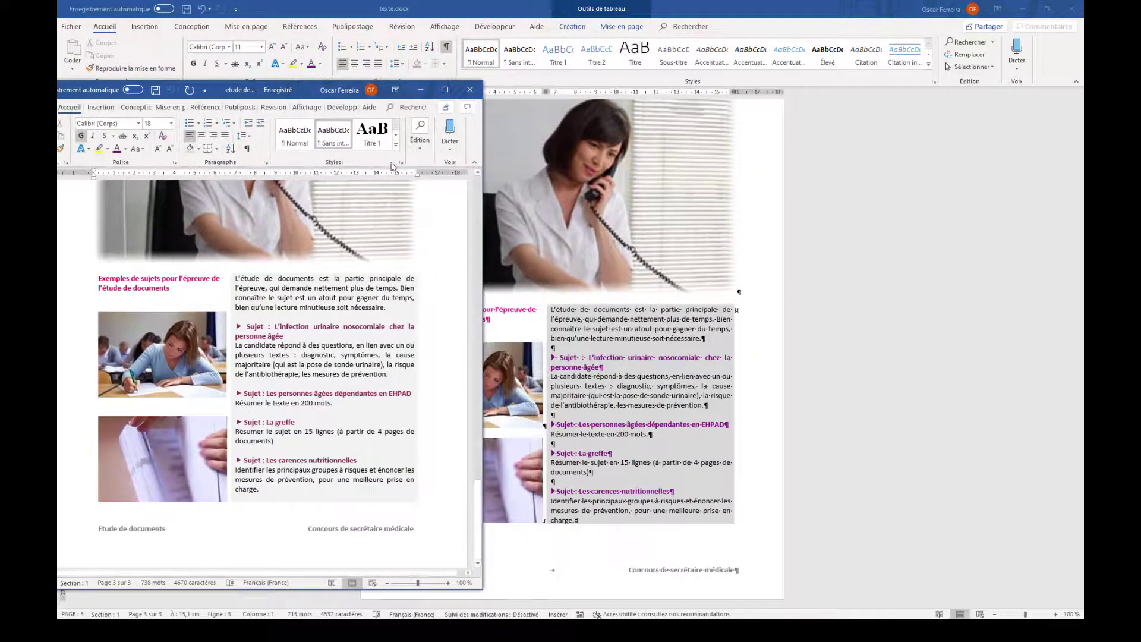
drag(309, 93, 284, 62)
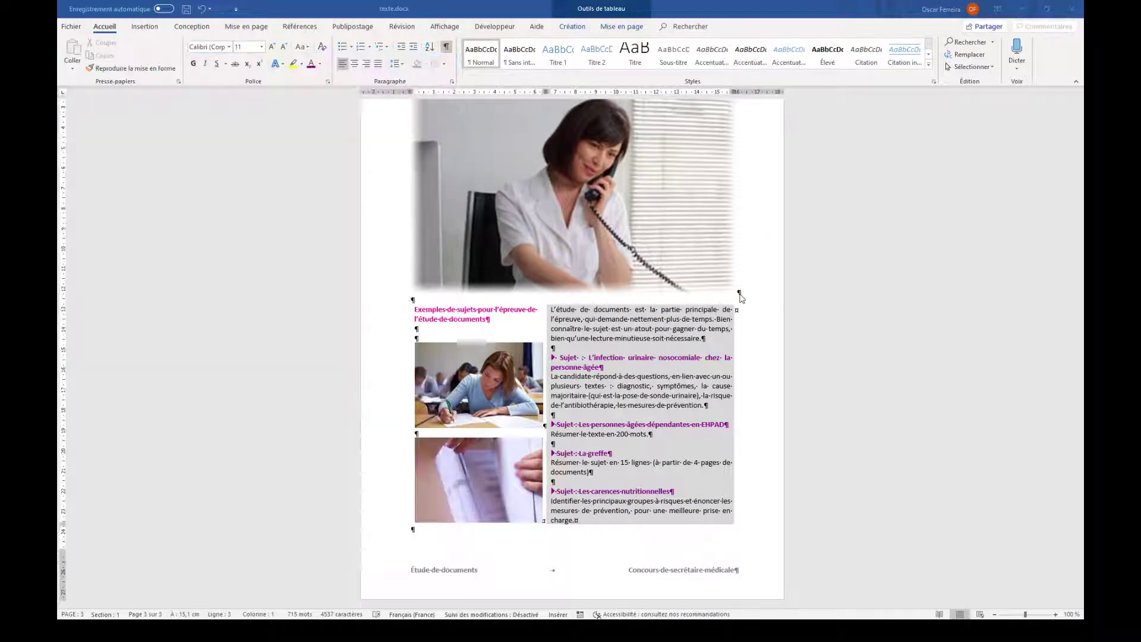
- Hide the formatting marks in texte.docx and compare its table with the correction document again
click(741, 288)
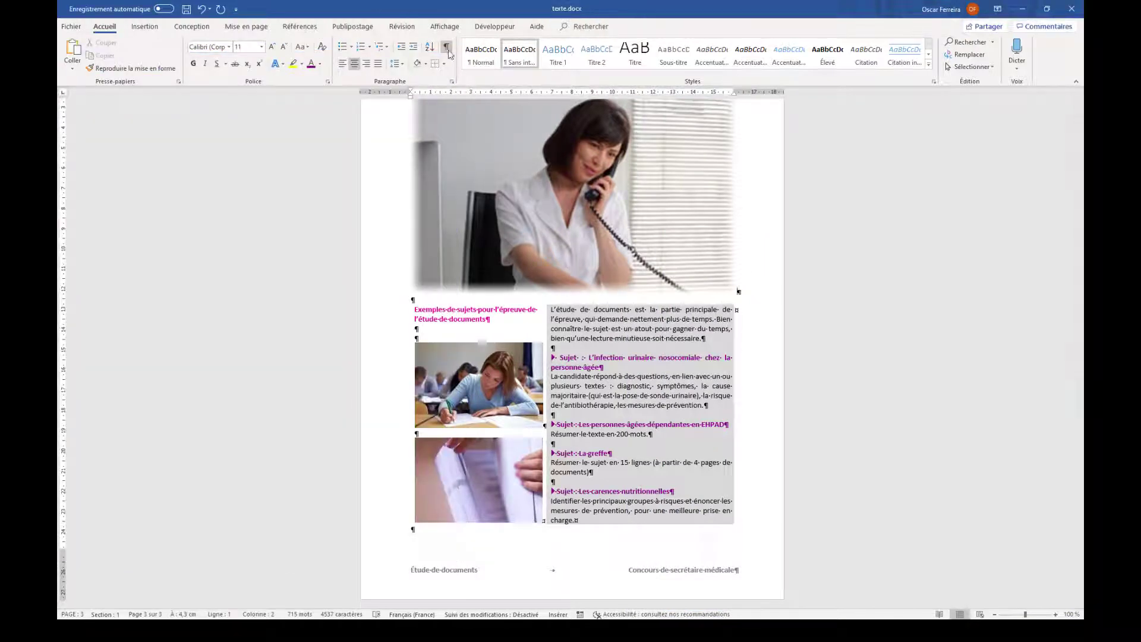
click(446, 47)
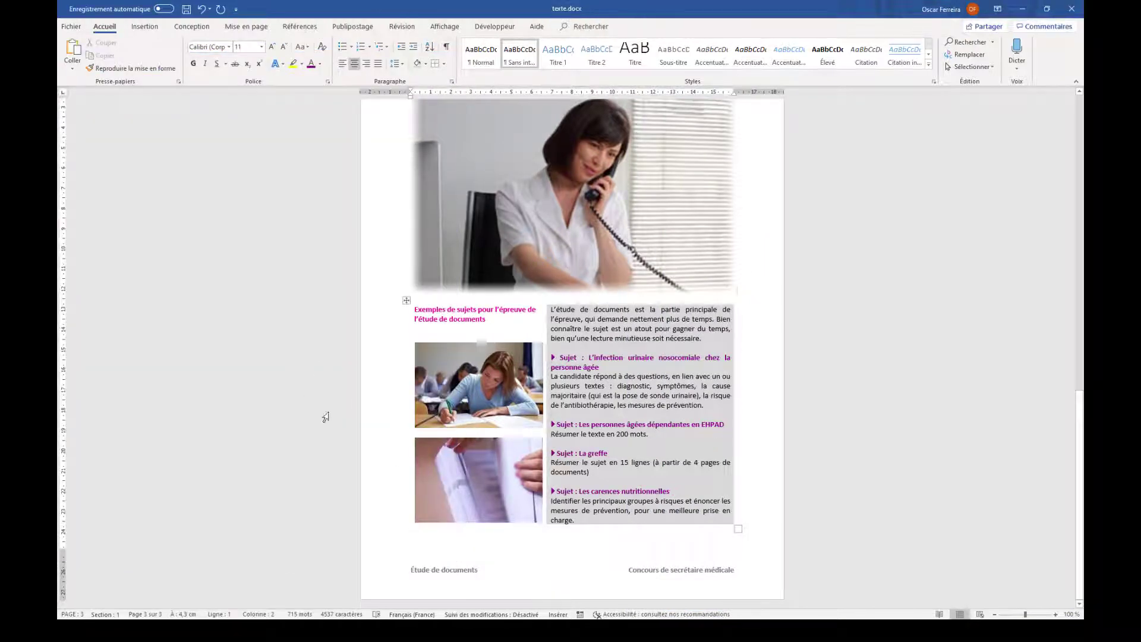
key(alt+Tab)
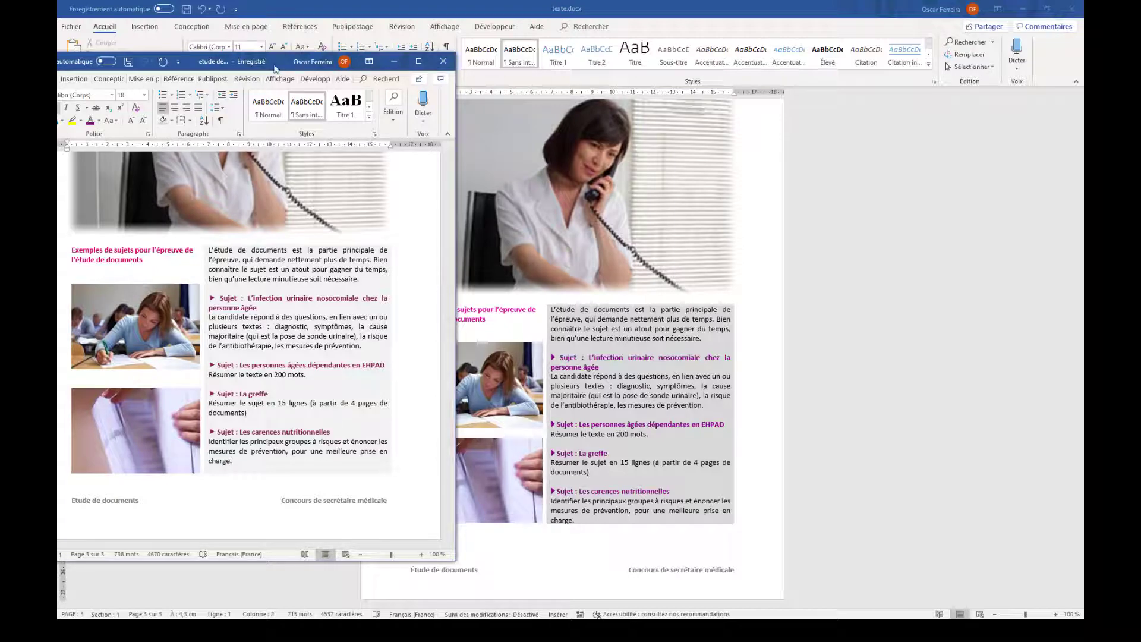
drag(281, 66, 58, 66)
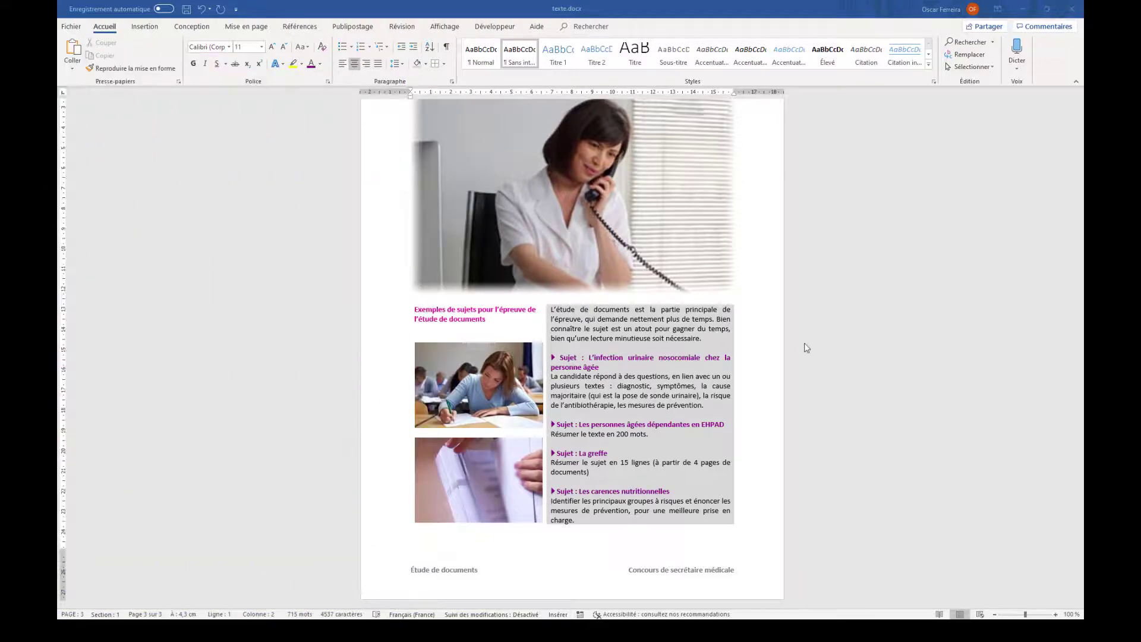
- Review all three pages of texte.docx, checking the headers, pictures, shaded blocks and footers
scroll(801, 345, up, 10)
scroll(797, 355, up, 6)
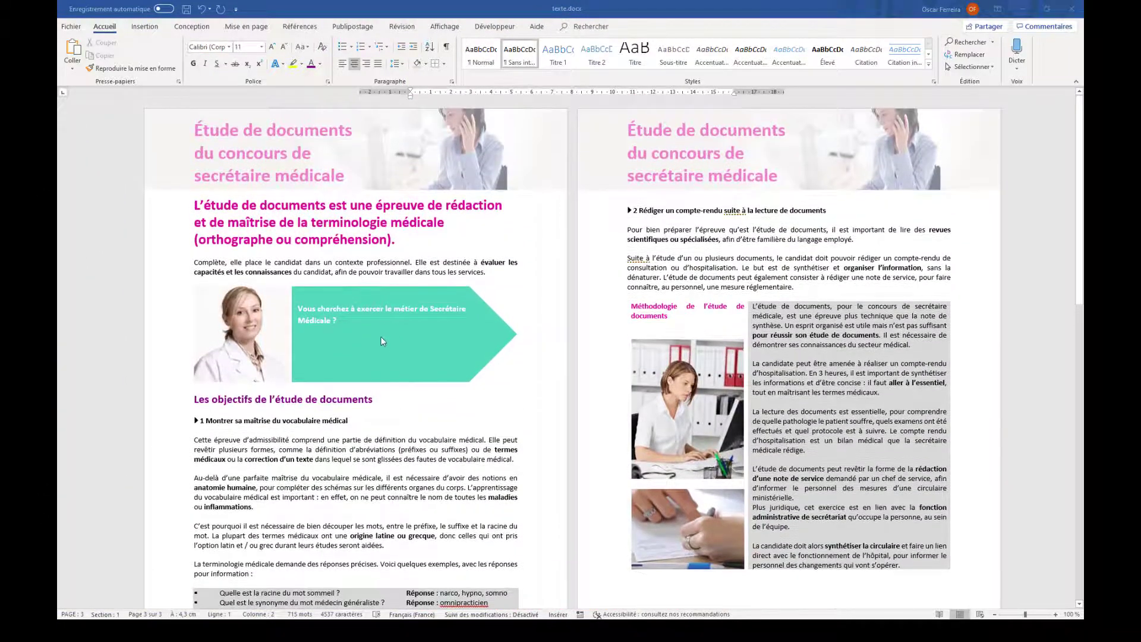
scroll(759, 341, down, 2)
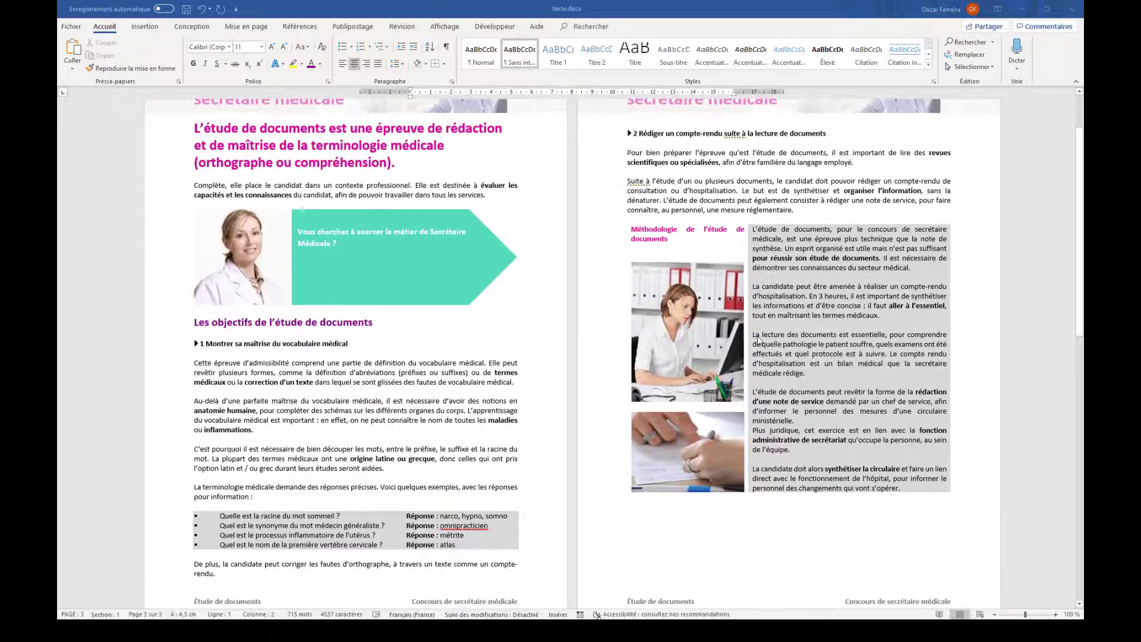
scroll(758, 339, up, 2)
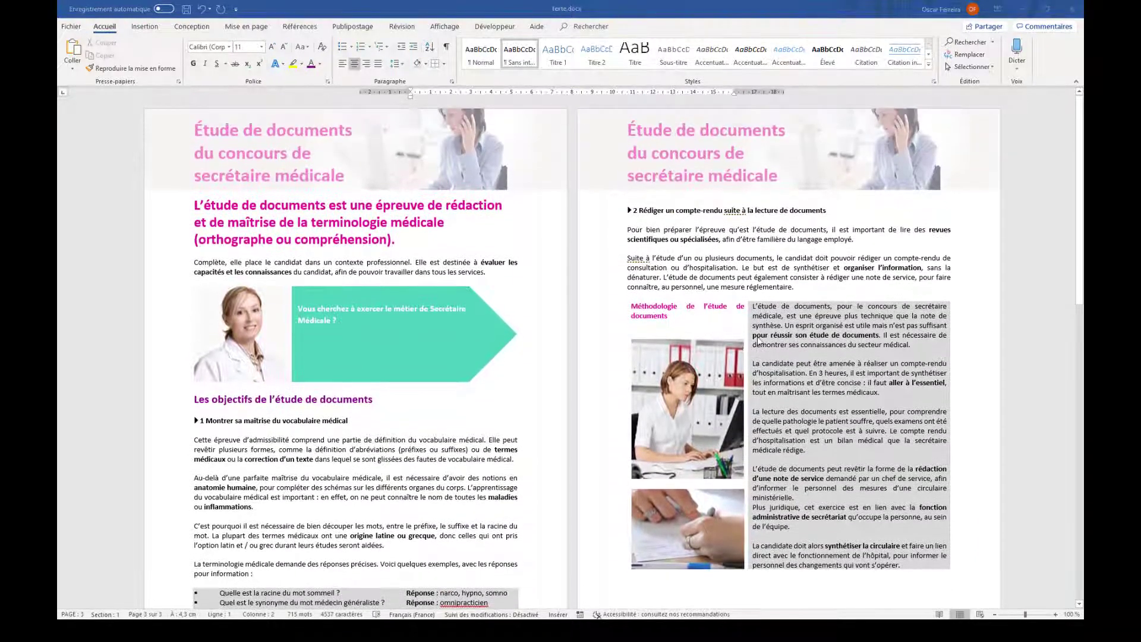
scroll(782, 491, down, 20)
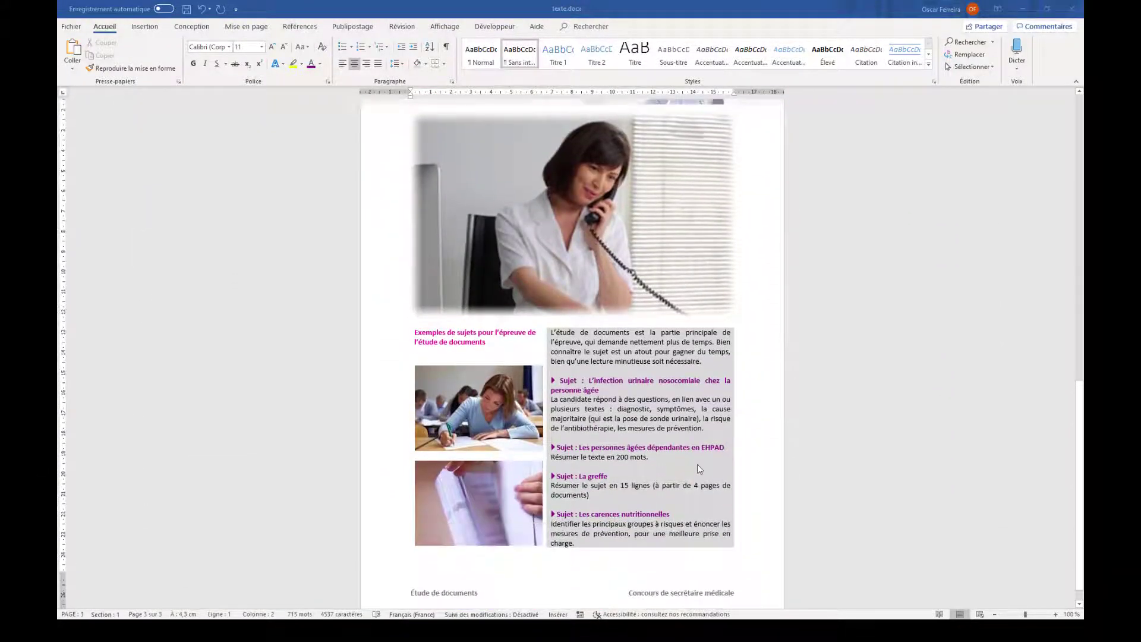
scroll(719, 524, up, 6)
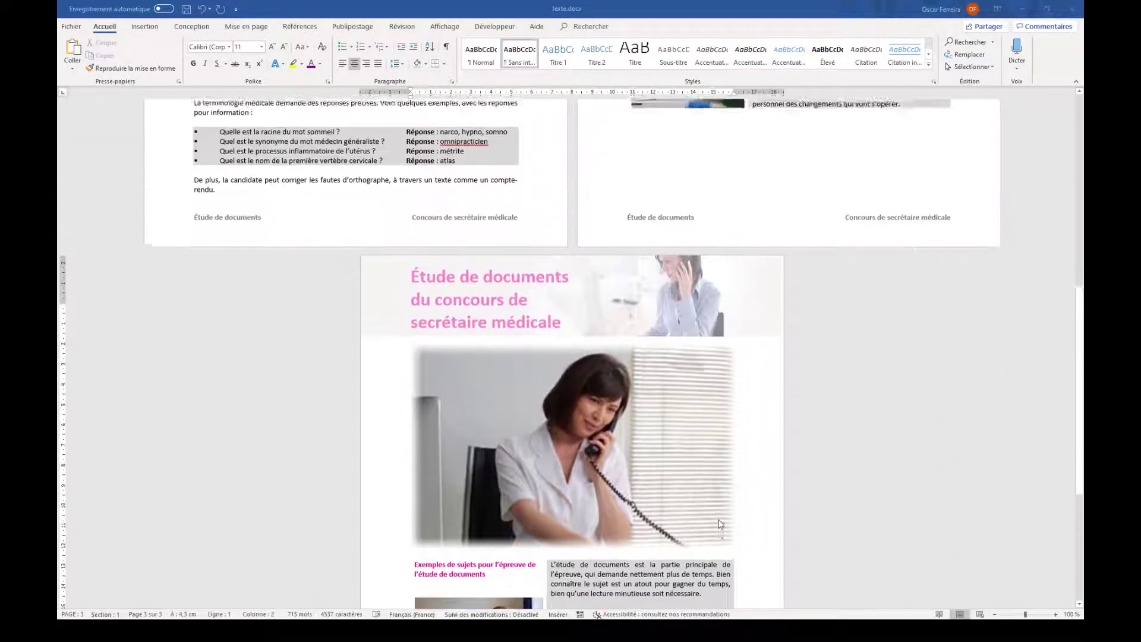
scroll(719, 524, up, 5)
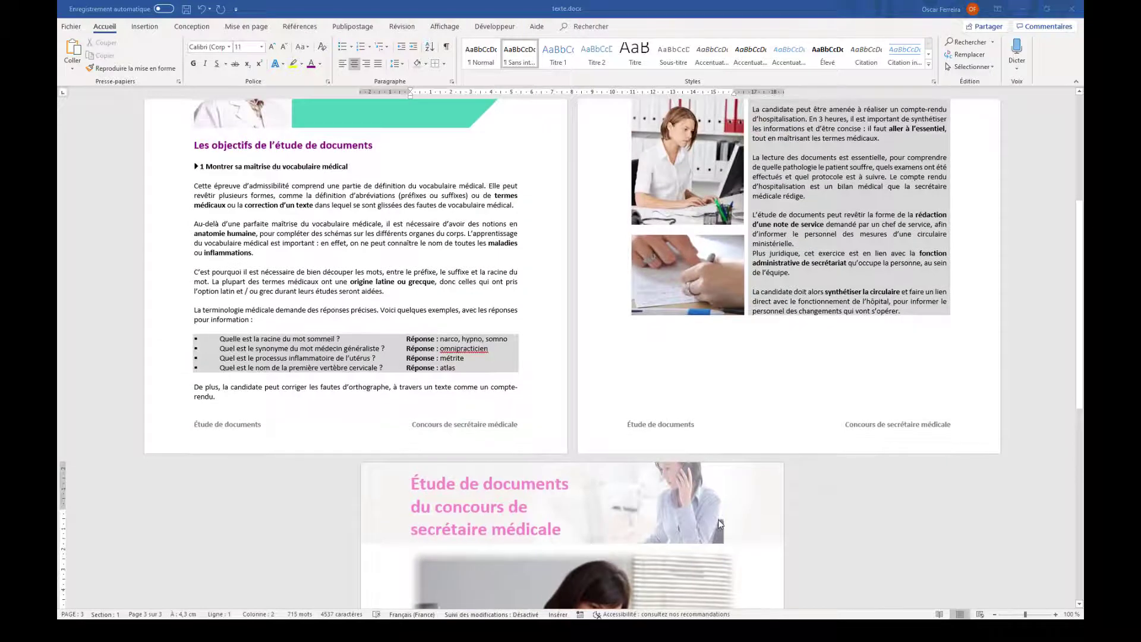